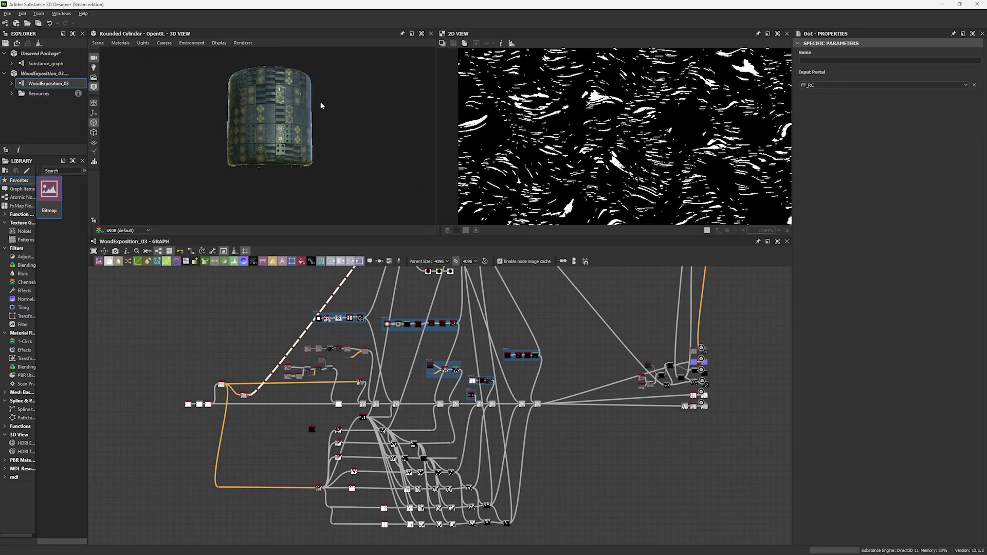
Examine the tiled material with gold ornaments on the rounded cylinder from several angles and distances, using an enlarged 3D view first
{"action": "left_click", "coordinate": [422, 33]}
{"action": "scroll", "coordinate": [526, 346], "scroll_direction": "up", "scroll_amount": 5}
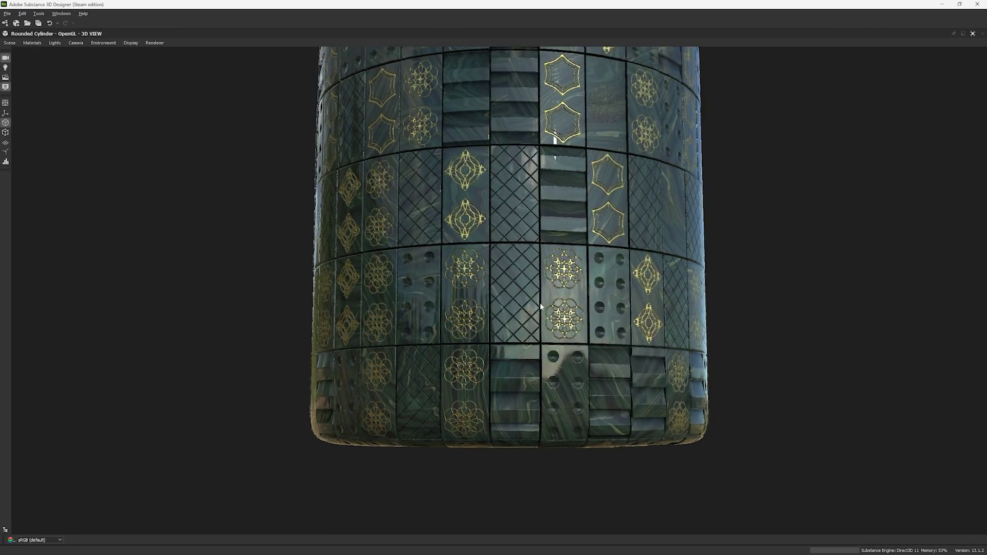
{"action": "middle_click_drag", "start_coordinate": [548, 253], "coordinate": [510, 298]}
{"action": "scroll", "coordinate": [508, 251], "scroll_direction": "down", "scroll_amount": 2}
{"action": "right_click_drag", "start_coordinate": [525, 269], "coordinate": [478, 326], "text": "ctrl+shift"}
{"action": "scroll", "coordinate": [478, 329], "scroll_direction": "up", "scroll_amount": 3}
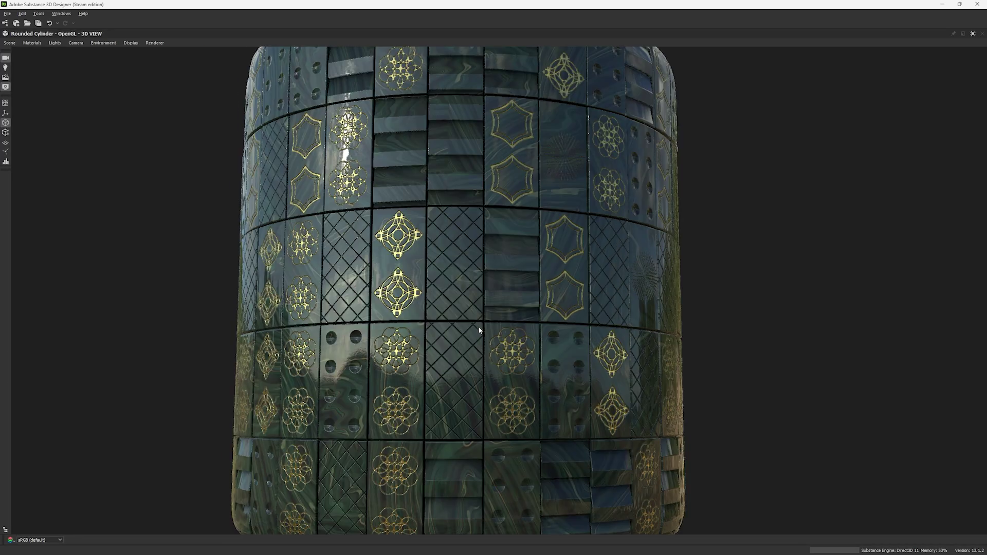
{"action": "left_click_drag", "start_coordinate": [486, 346], "coordinate": [473, 307]}
{"action": "scroll", "coordinate": [473, 307], "scroll_direction": "down", "scroll_amount": 3}
{"action": "left_click_drag", "start_coordinate": [429, 173], "coordinate": [407, 223]}
{"action": "scroll", "coordinate": [465, 313], "scroll_direction": "up", "scroll_amount": 8}
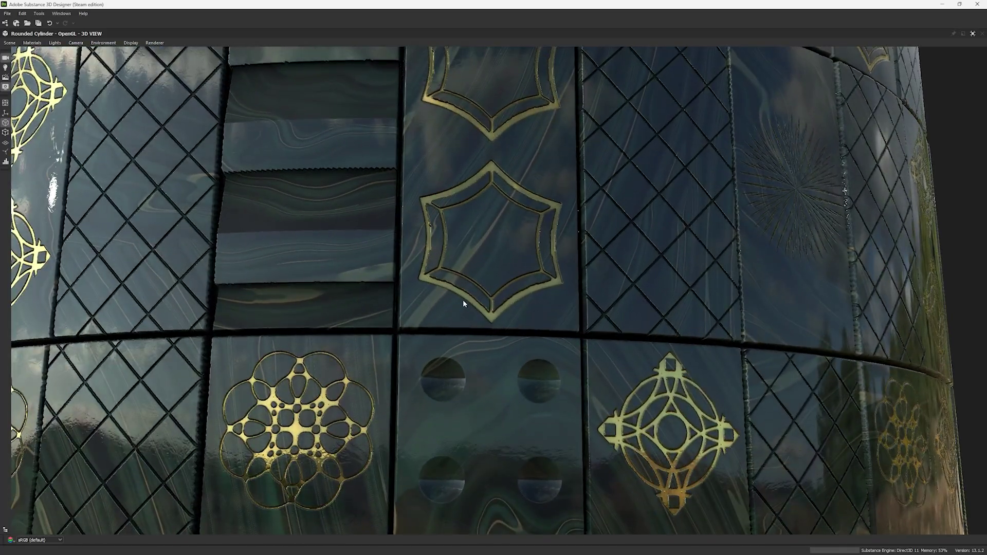
{"action": "scroll", "coordinate": [555, 214], "scroll_direction": "down", "scroll_amount": 8}
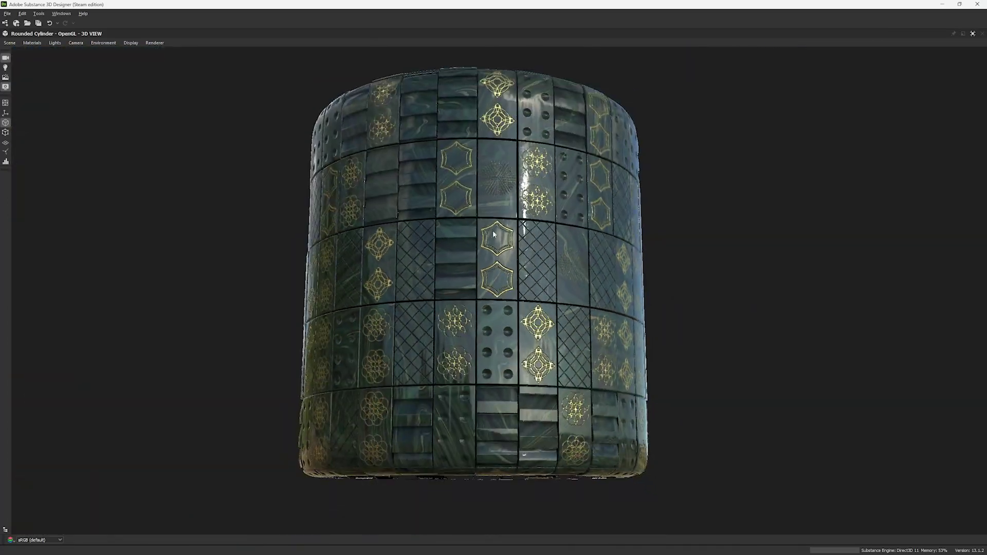
{"action": "left_click_drag", "start_coordinate": [496, 226], "coordinate": [889, 82]}
{"action": "left_click", "coordinate": [972, 33]}
{"action": "left_click_drag", "start_coordinate": [275, 195], "coordinate": [334, 144]}
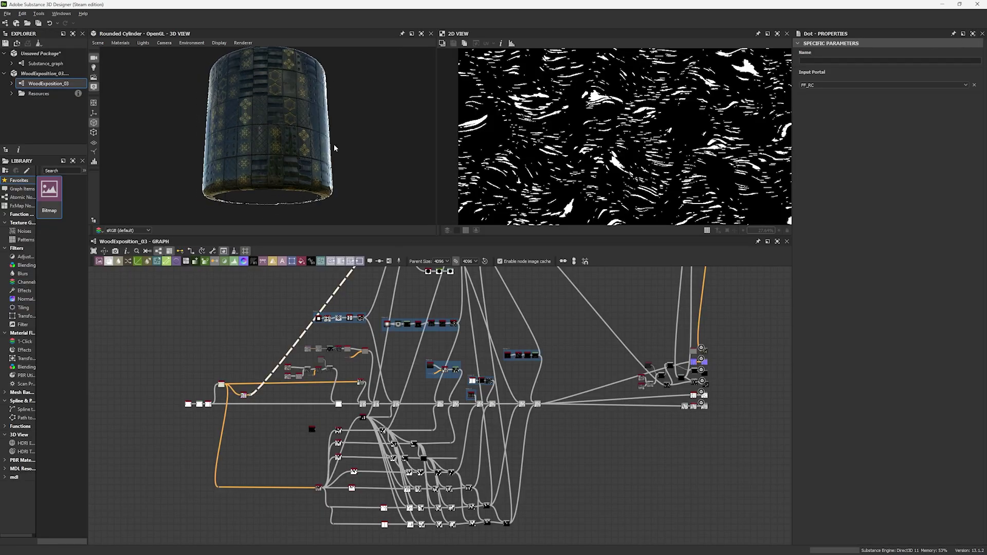
{"action": "scroll", "coordinate": [337, 154], "scroll_direction": "up", "scroll_amount": 3}
{"action": "left_click_drag", "start_coordinate": [348, 193], "coordinate": [271, 193]}
{"action": "scroll", "coordinate": [272, 193], "scroll_direction": "down", "scroll_amount": 3}
{"action": "left_click_drag", "start_coordinate": [178, 46], "coordinate": [265, 114]}
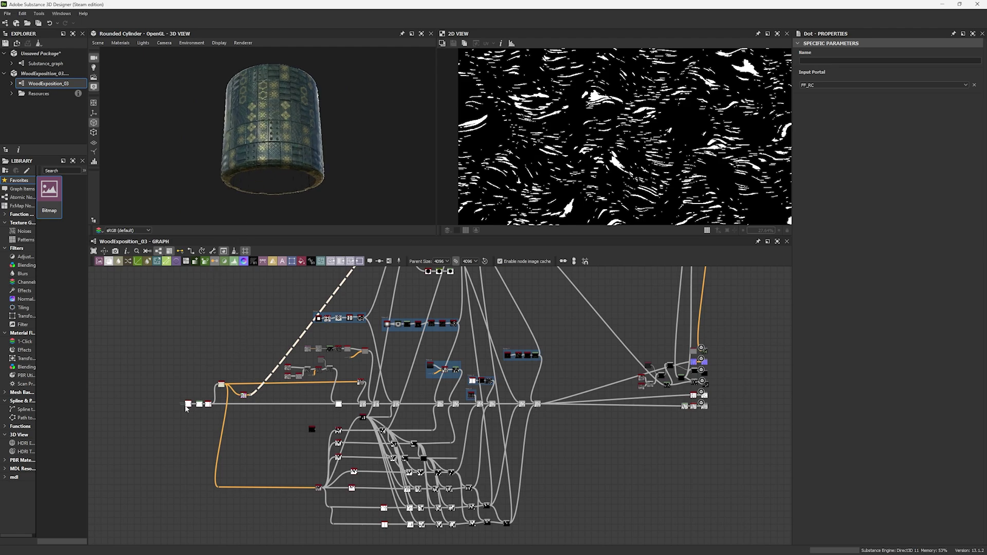
Survey the WoodExposition_03 node graph, including the framed pattern groups and the starting nodes that feed the base tiles
{"action": "middle_click_drag", "start_coordinate": [207, 381], "coordinate": [222, 458]}
{"action": "scroll", "coordinate": [206, 462], "scroll_direction": "down", "scroll_amount": 2}
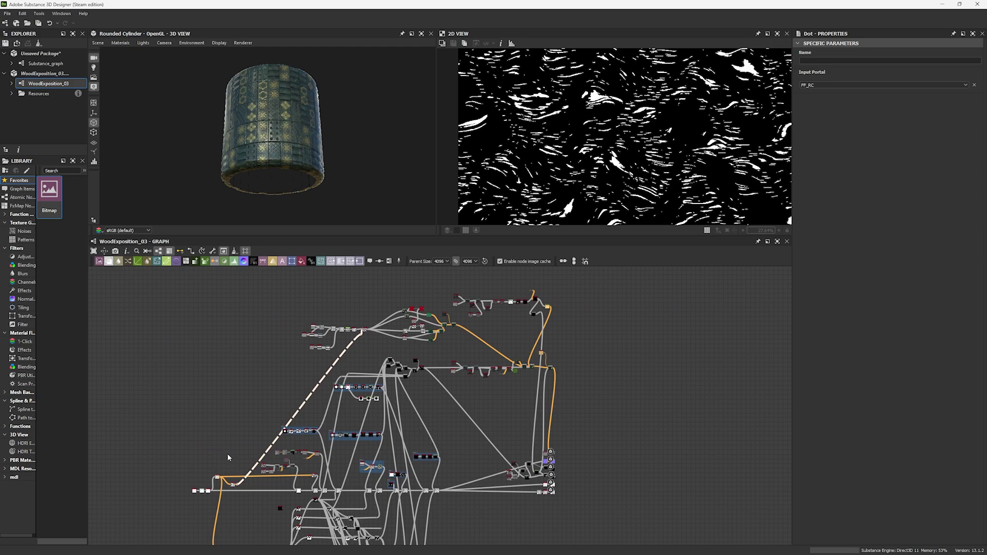
{"action": "scroll", "coordinate": [227, 453], "scroll_direction": "up", "scroll_amount": 6}
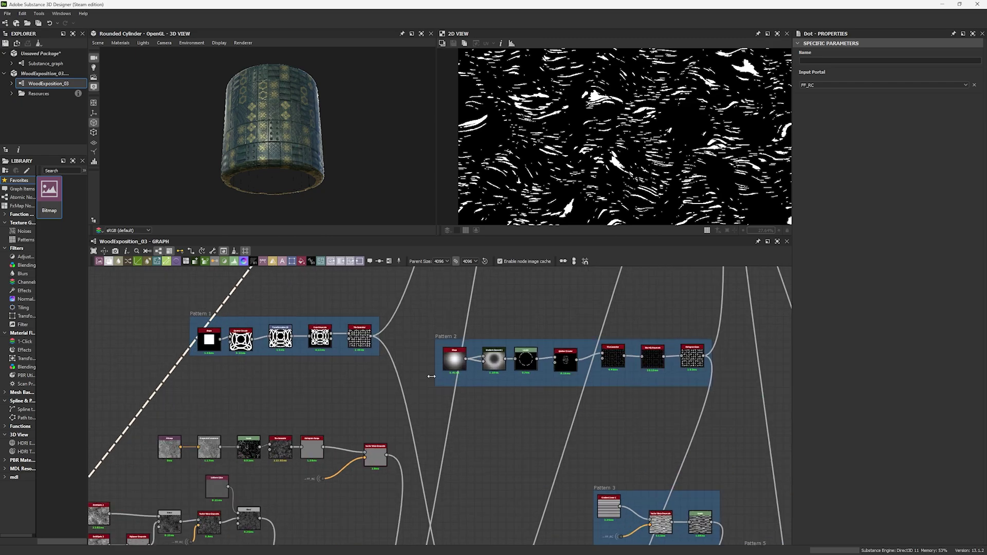
{"action": "scroll", "coordinate": [329, 375], "scroll_direction": "down", "scroll_amount": 4}
{"action": "middle_click_drag", "start_coordinate": [329, 375], "coordinate": [513, 323]}
{"action": "scroll", "coordinate": [245, 446], "scroll_direction": "up", "scroll_amount": 5}
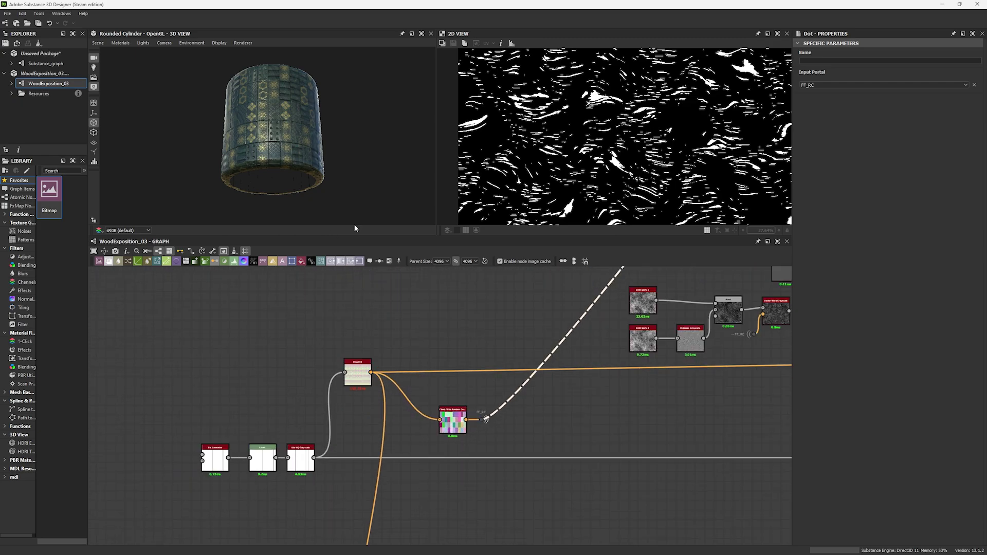
Examine the Tile Generator's amount, interstice and scale settings, and compare its output with that of the Levels node
{"action": "double_click", "coordinate": [215, 460]}
{"action": "scroll", "coordinate": [620, 154], "scroll_direction": "down", "scroll_amount": 2}
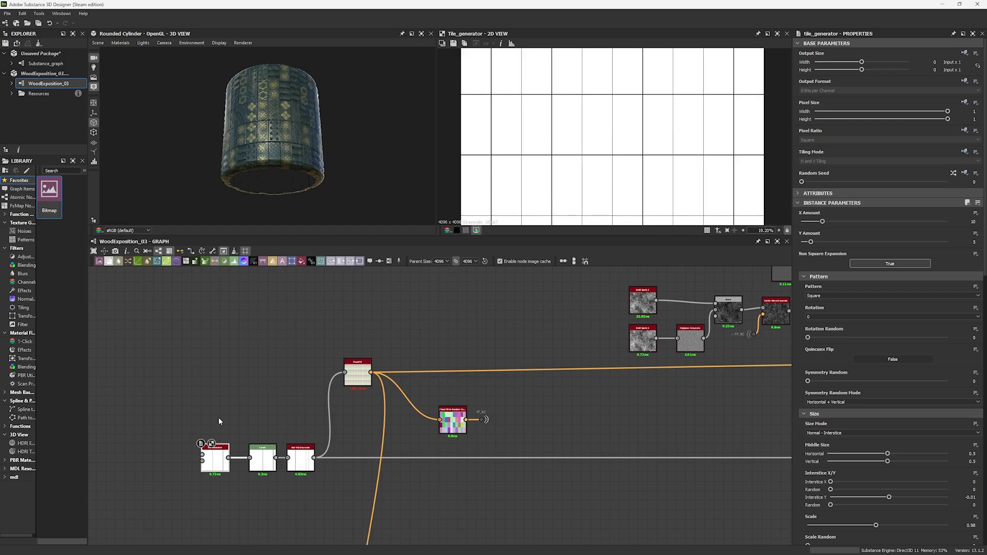
{"action": "scroll", "coordinate": [226, 447], "scroll_direction": "up", "scroll_amount": 4}
{"action": "middle_click_drag", "start_coordinate": [224, 450], "coordinate": [302, 406]}
{"action": "scroll", "coordinate": [288, 160], "scroll_direction": "up", "scroll_amount": 4}
{"action": "scroll", "coordinate": [288, 160], "scroll_direction": "up", "scroll_amount": 2}
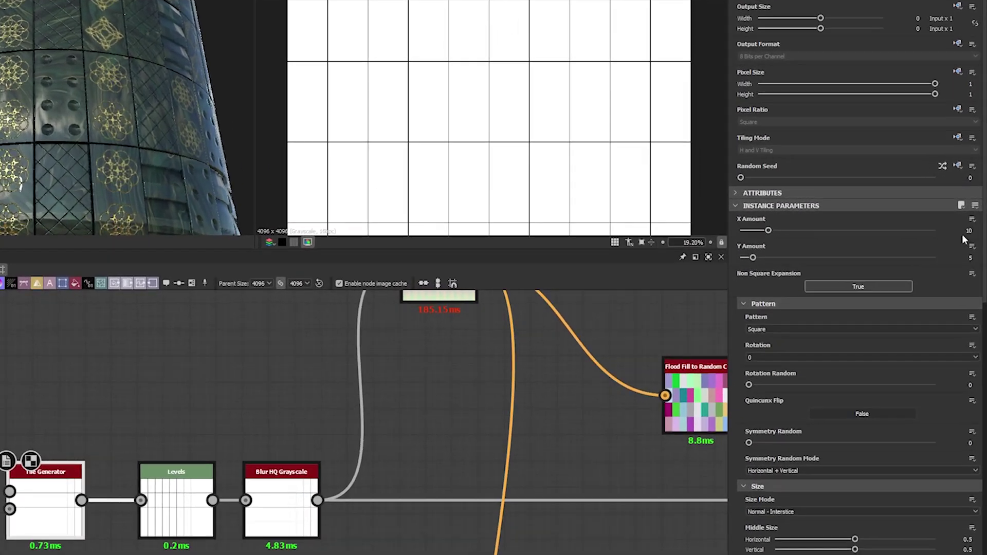
{"action": "double_click", "coordinate": [972, 242]}
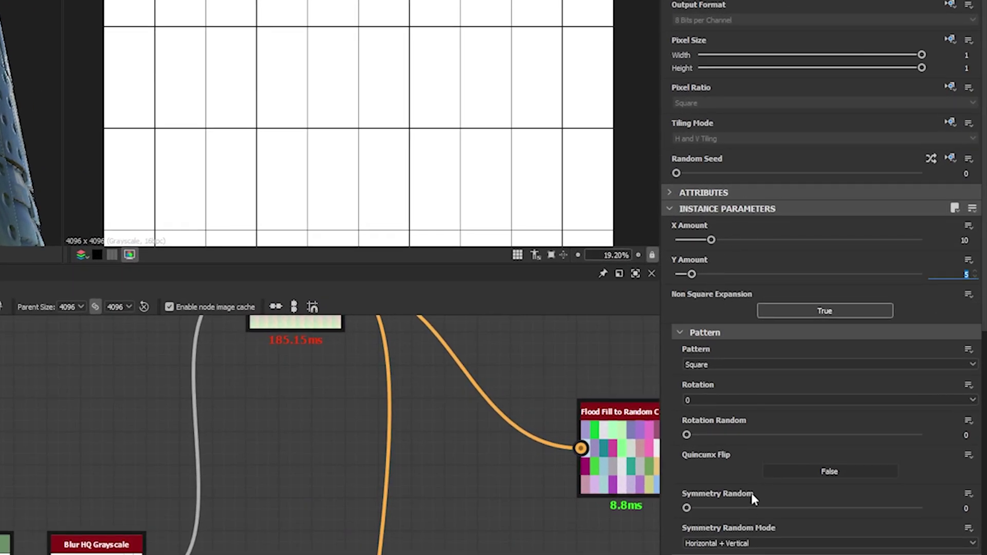
{"action": "scroll", "coordinate": [975, 516], "scroll_direction": "down", "scroll_amount": 2}
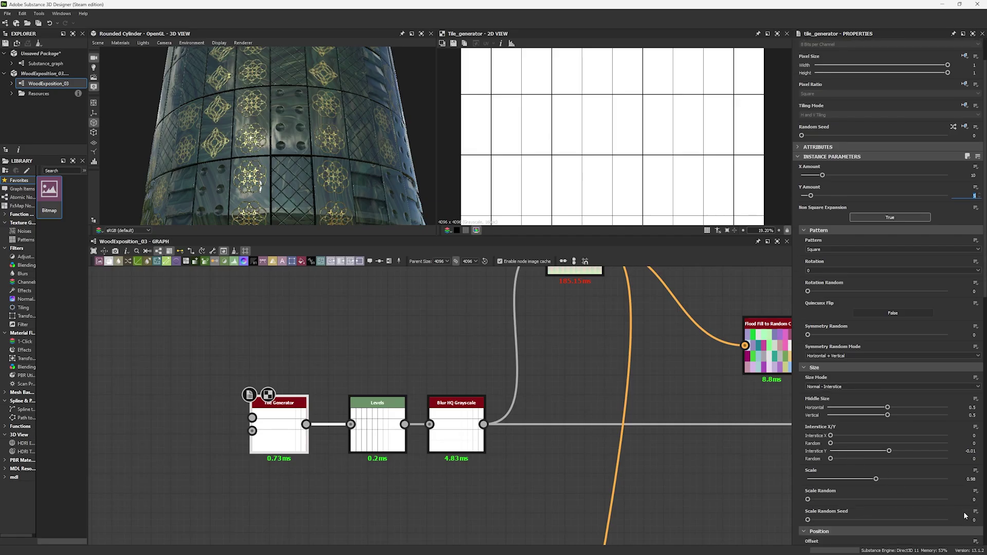
{"action": "left_click", "coordinate": [969, 479]}
{"action": "left_click", "coordinate": [360, 414]}
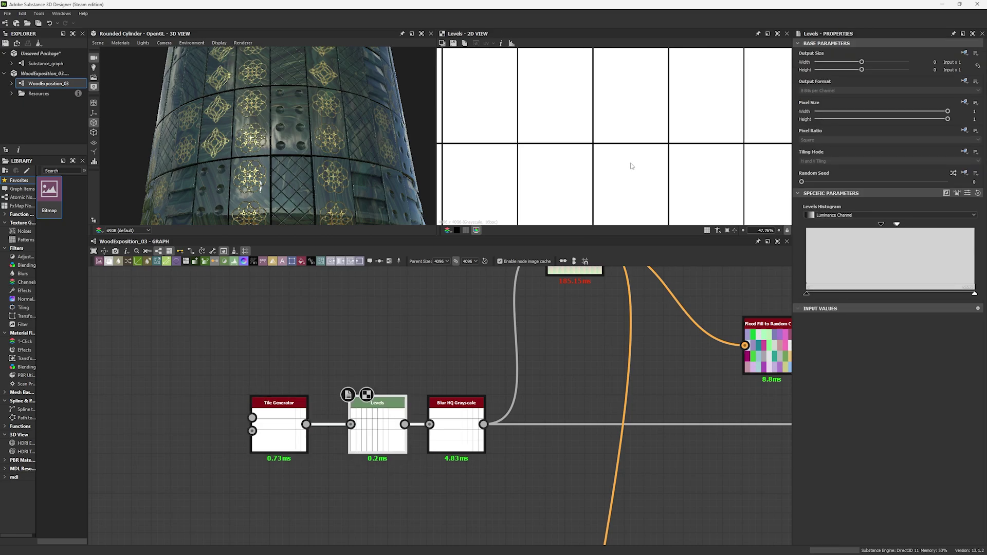
{"action": "scroll", "coordinate": [334, 352], "scroll_direction": "up", "scroll_amount": 1}
{"action": "left_click", "coordinate": [263, 444]}
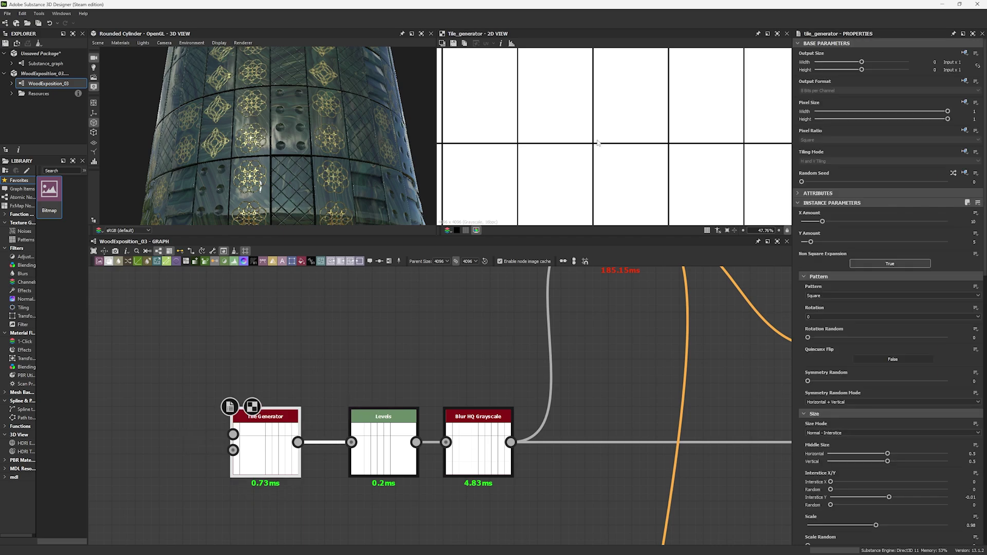
Connect the Tile Generator directly to Blur HQ Grayscale and delete the Levels node between them
{"action": "left_click_drag", "start_coordinate": [383, 453], "coordinate": [393, 334]}
{"action": "left_click_drag", "start_coordinate": [446, 442], "coordinate": [298, 442]}
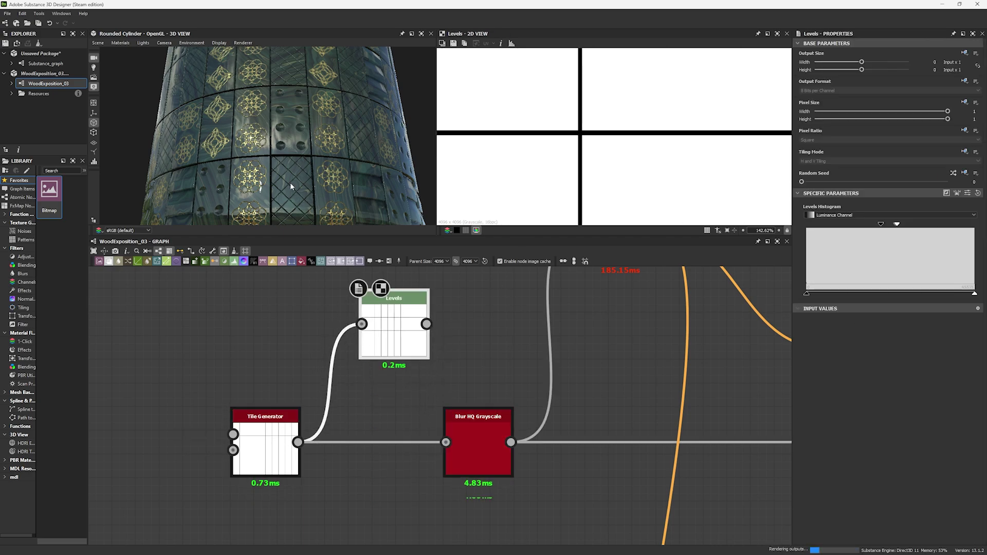
{"action": "key", "text": "Delete"}
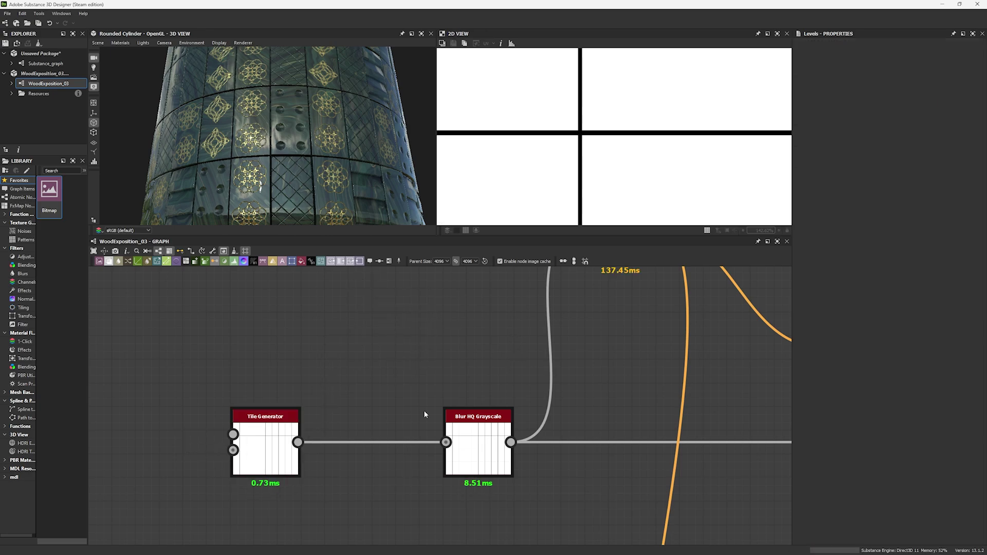
Inspect the Blur HQ Grayscale settings, its softened tile edges up close, and the matching seams on the cylinder
{"action": "double_click", "coordinate": [477, 449]}
{"action": "scroll", "coordinate": [571, 134], "scroll_direction": "up", "scroll_amount": 5}
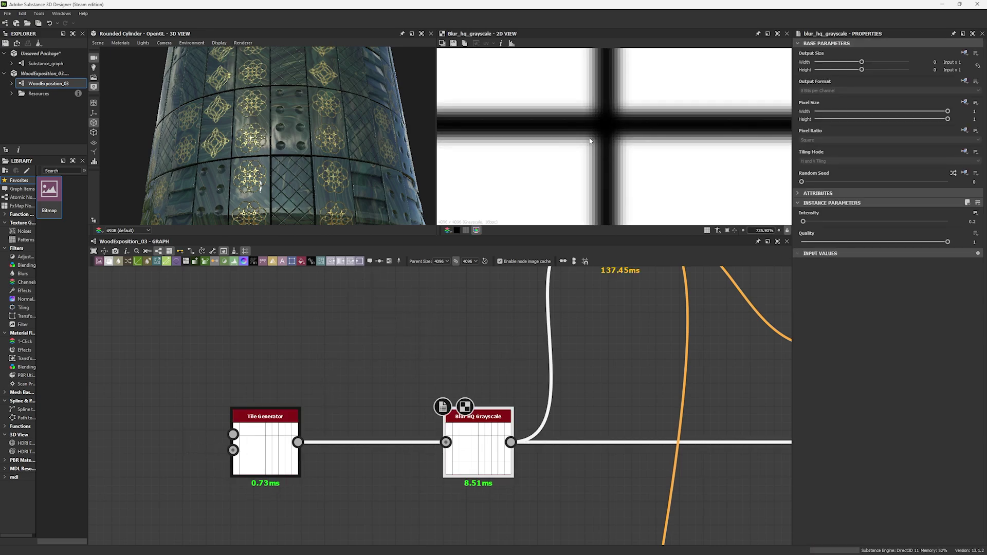
{"action": "scroll", "coordinate": [255, 166], "scroll_direction": "up", "scroll_amount": 10}
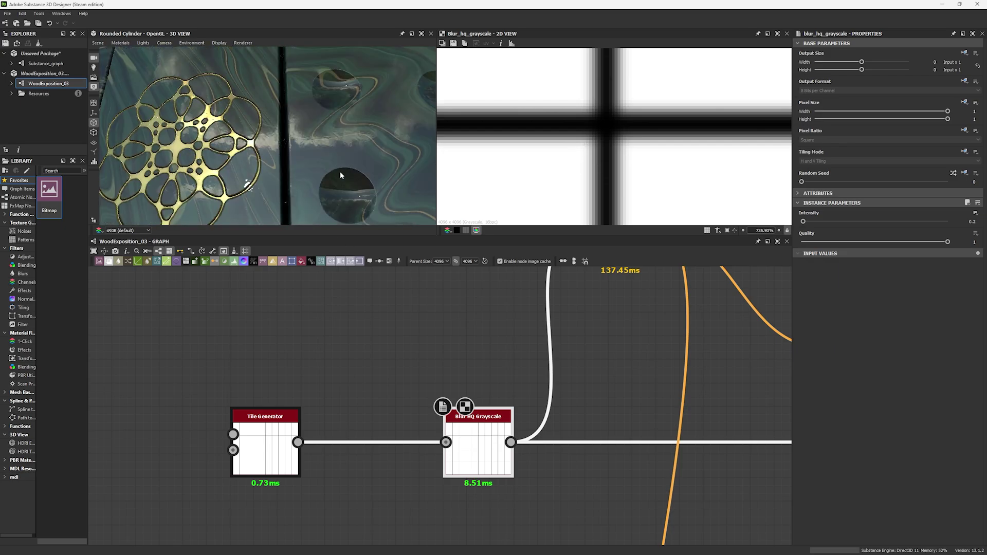
{"action": "left_click_drag", "start_coordinate": [314, 157], "coordinate": [327, 164], "text": "ctrl+shift"}
Try moving the outgoing connections of Blur HQ Grayscale to the Tile Generator, compare the cylinder's seams, and undo the rewiring
{"action": "left_click_drag", "start_coordinate": [511, 442], "coordinate": [304, 448], "text": "shift"}
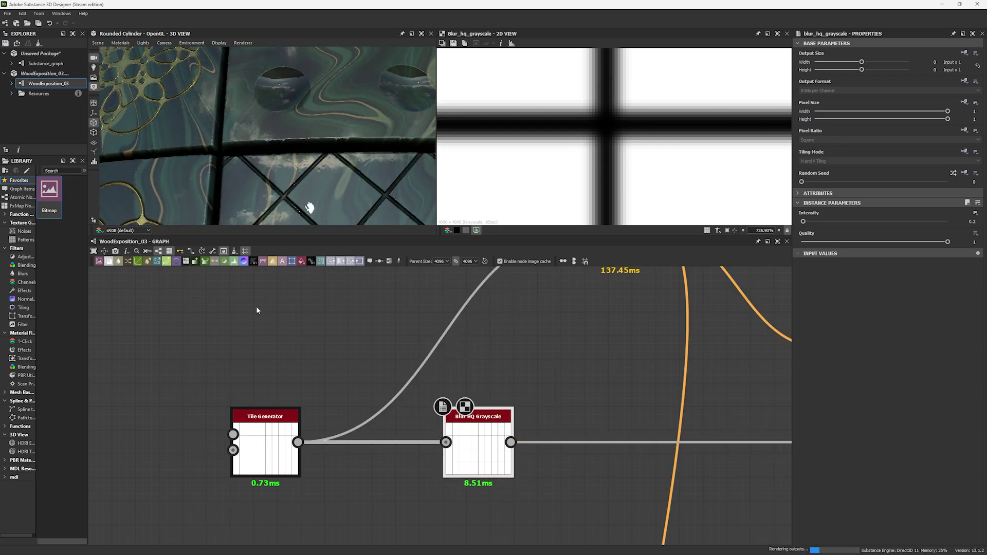
{"action": "scroll", "coordinate": [246, 163], "scroll_direction": "down", "scroll_amount": 10}
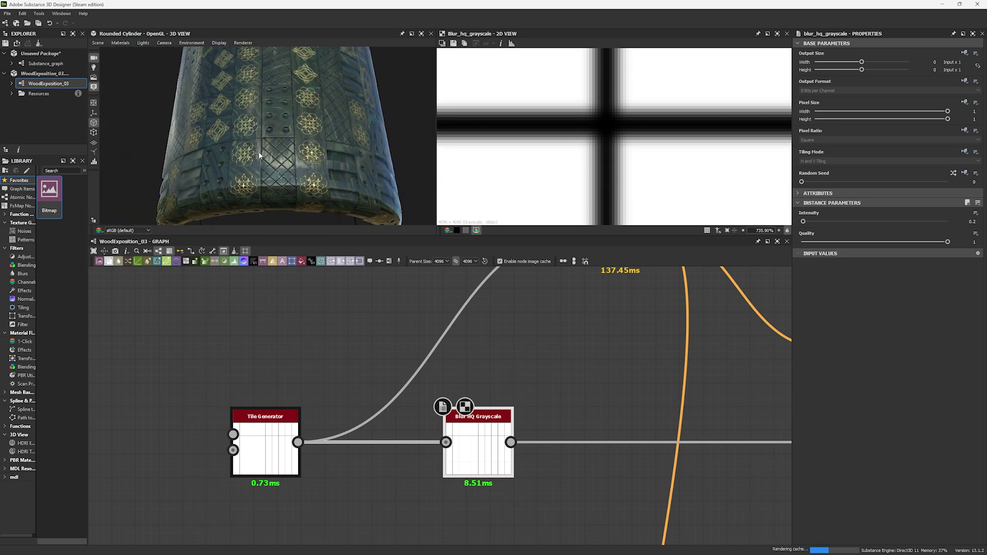
{"action": "left_click_drag", "start_coordinate": [265, 135], "coordinate": [270, 149]}
{"action": "scroll", "coordinate": [288, 169], "scroll_direction": "up", "scroll_amount": 6}
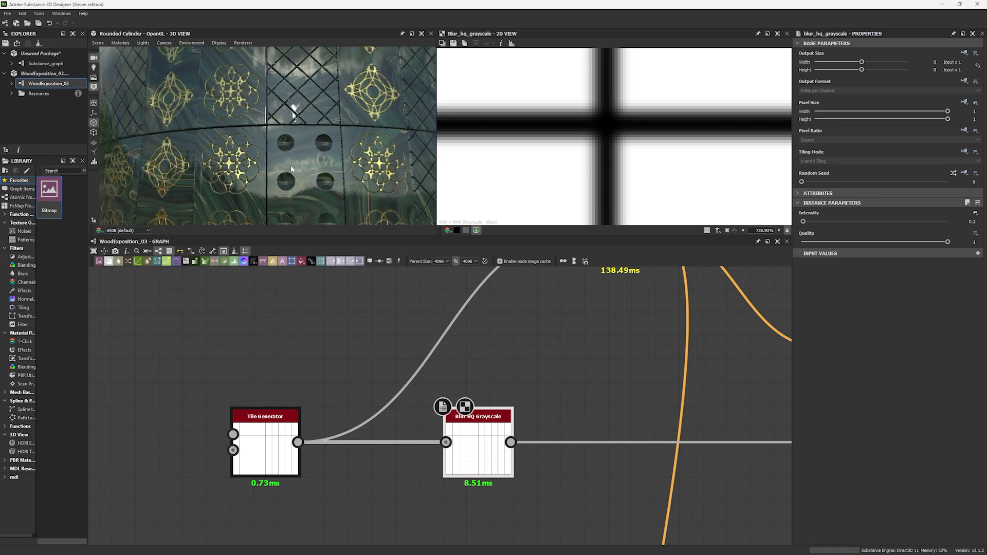
{"action": "key", "text": "ctrl+z"}
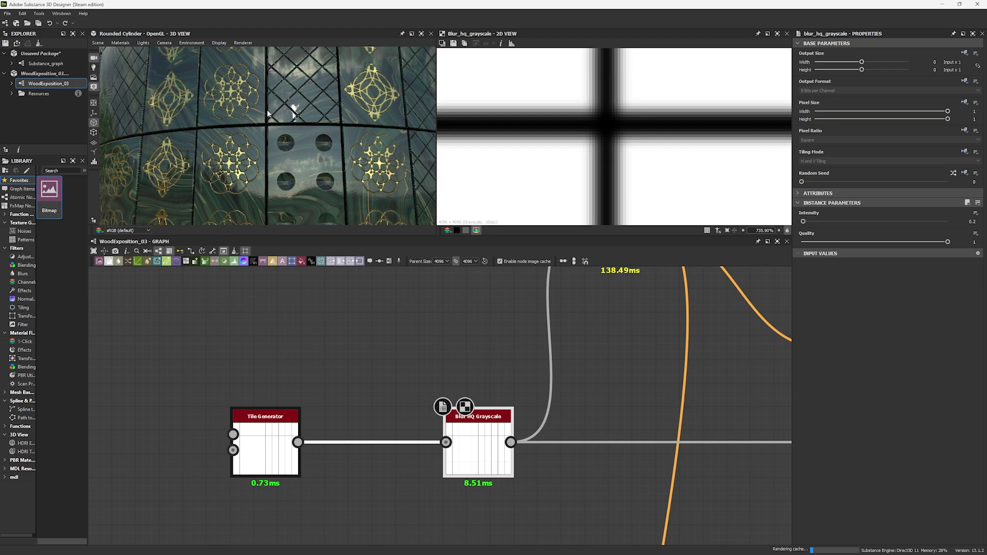
Examine the Flood Fill and Flood Fill to Random Color outputs and the portal and blend nodes they feed
{"action": "scroll", "coordinate": [288, 154], "scroll_direction": "down", "scroll_amount": 5}
{"action": "scroll", "coordinate": [478, 355], "scroll_direction": "down", "scroll_amount": 4}
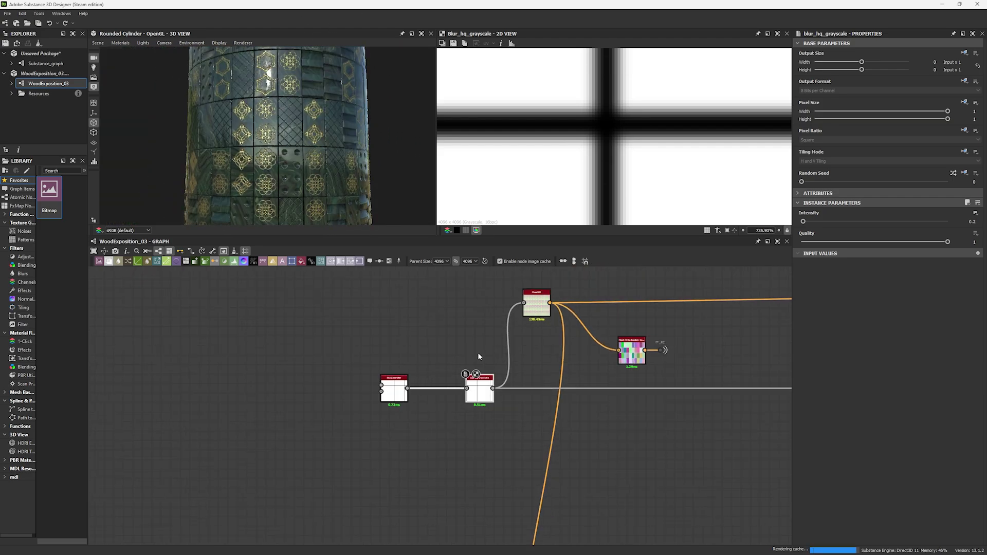
{"action": "middle_click_drag", "start_coordinate": [478, 354], "coordinate": [387, 383]}
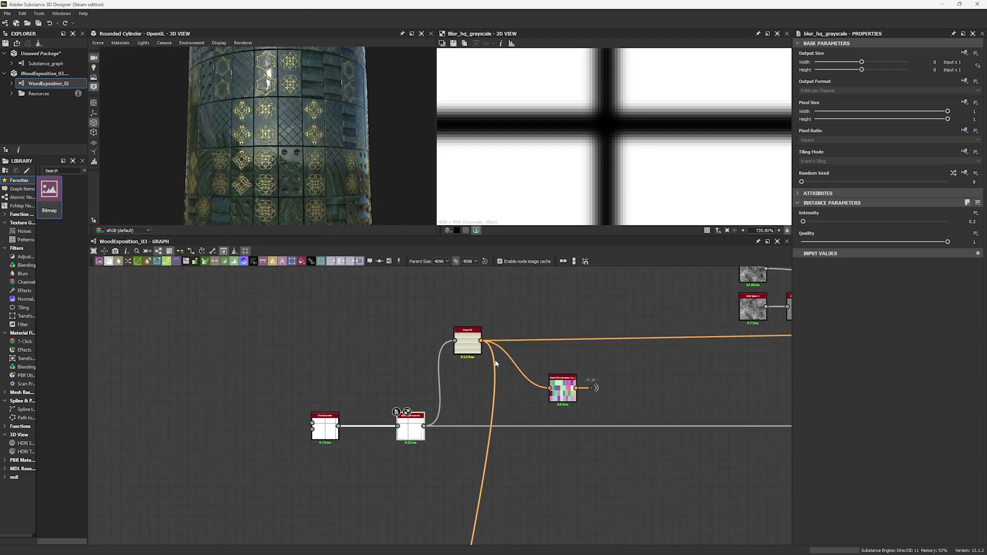
{"action": "scroll", "coordinate": [458, 362], "scroll_direction": "up", "scroll_amount": 4}
{"action": "double_click", "coordinate": [472, 329]}
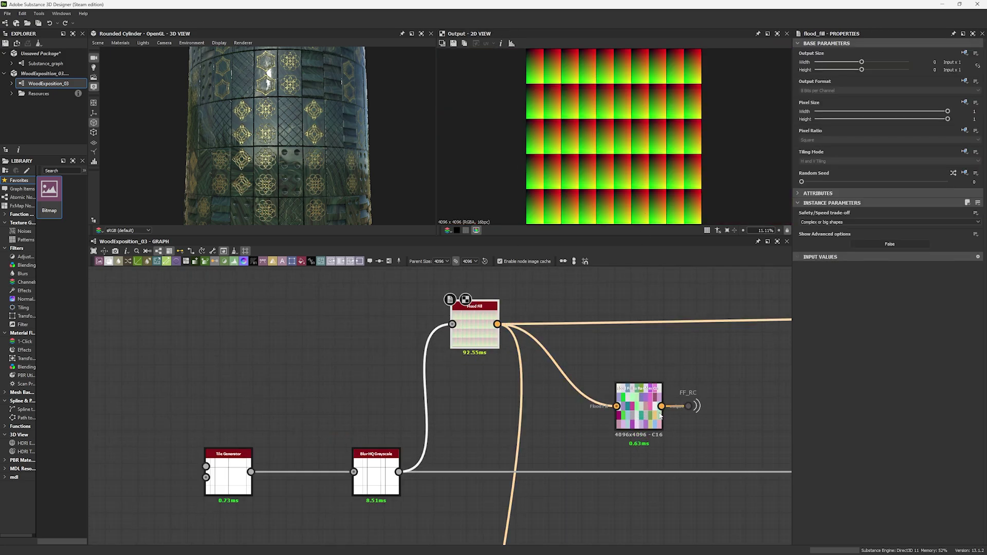
{"action": "double_click", "coordinate": [637, 396]}
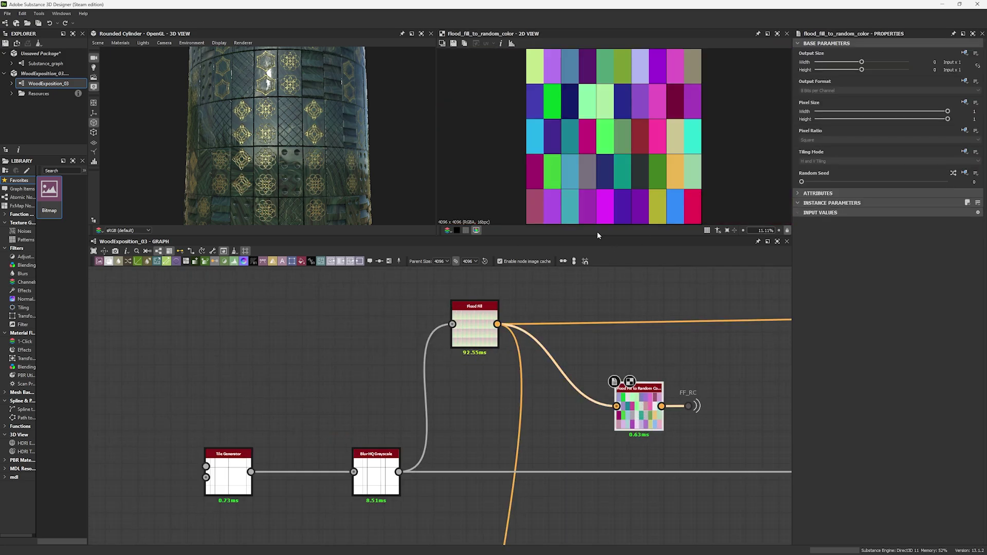
{"action": "scroll", "coordinate": [519, 339], "scroll_direction": "down", "scroll_amount": 4}
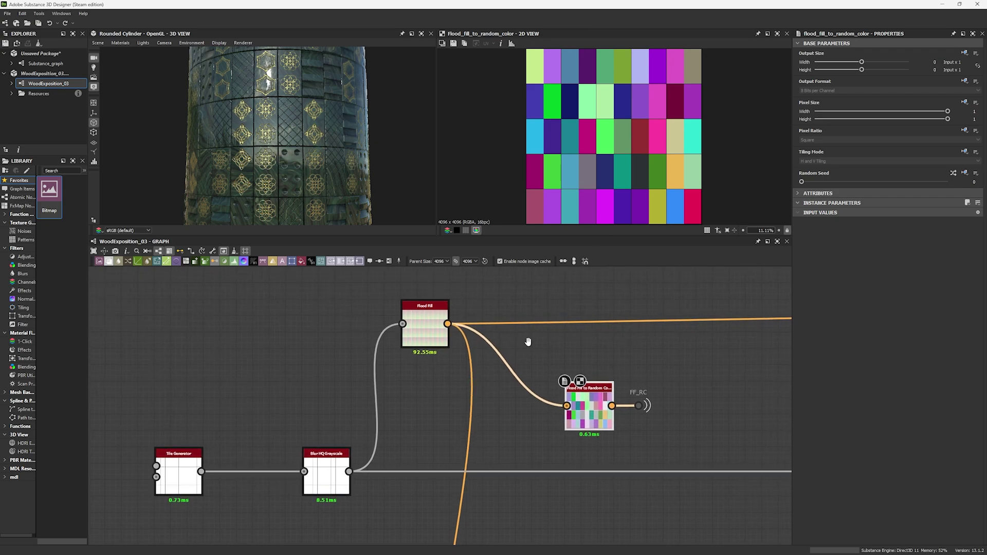
{"action": "middle_click_drag", "start_coordinate": [493, 344], "coordinate": [277, 376]}
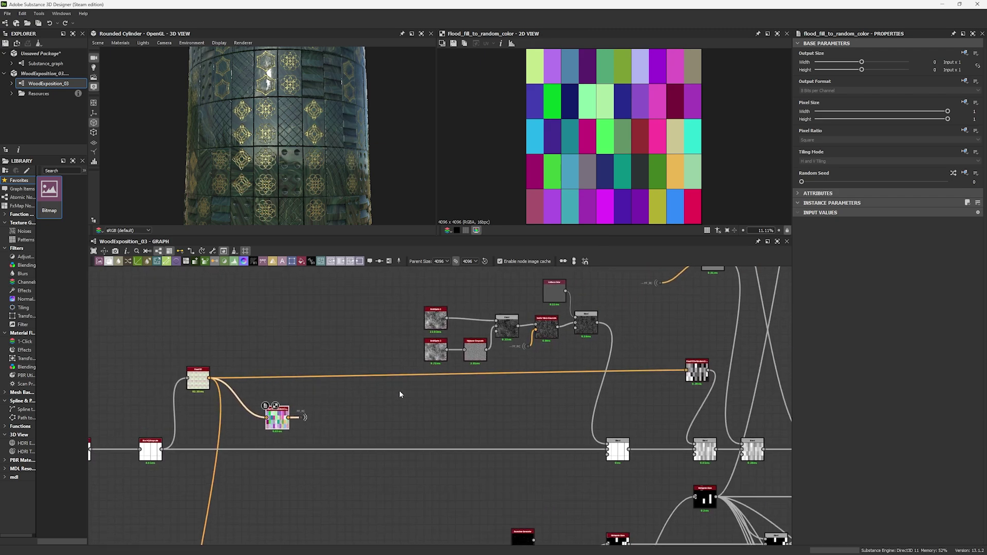
{"action": "scroll", "coordinate": [514, 416], "scroll_direction": "down", "scroll_amount": 3}
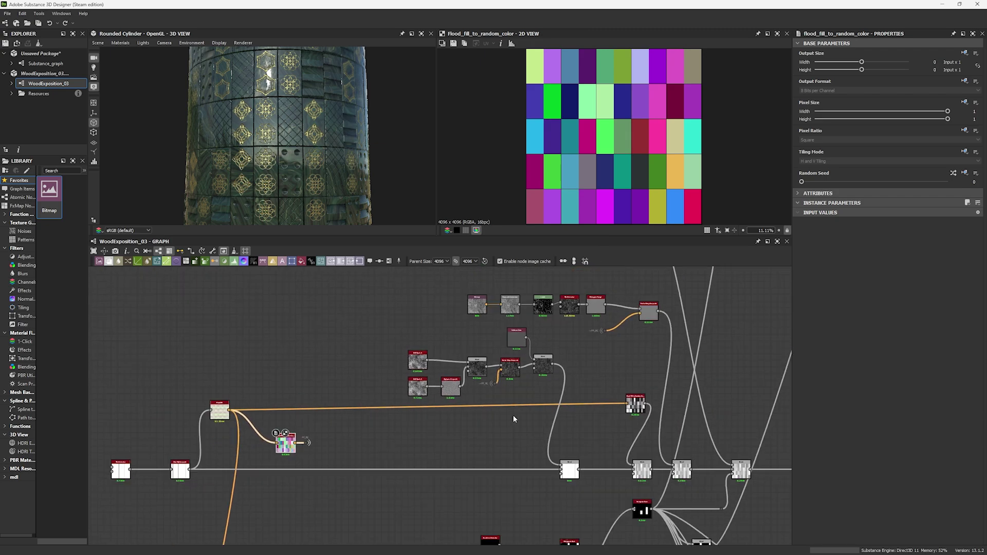
{"action": "middle_click_drag", "start_coordinate": [508, 414], "coordinate": [489, 414]}
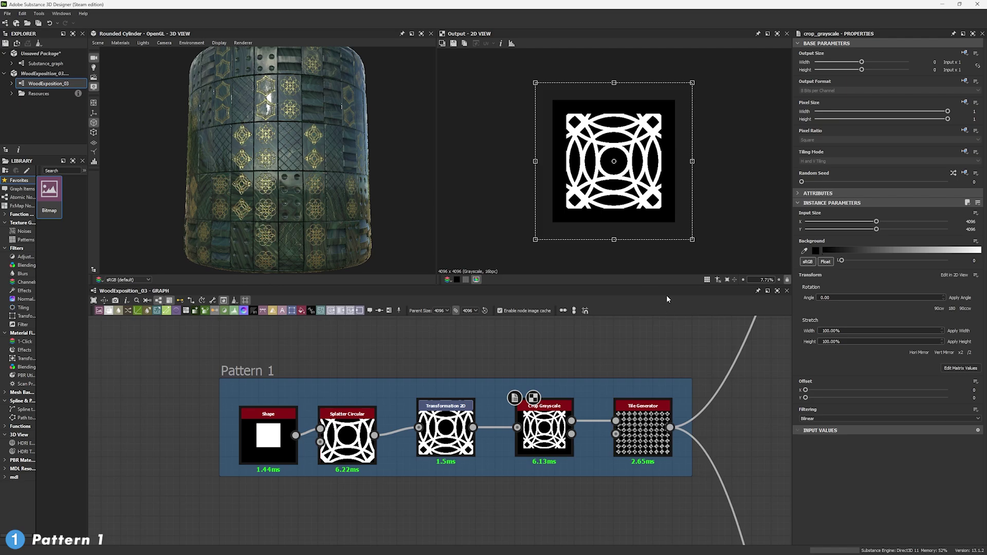
Examine the Crop Grayscale result in Pattern 1, and review the settings of its Shape and Splatter Circular nodes
{"action": "left_click", "coordinate": [546, 428]}
{"action": "scroll", "coordinate": [630, 203], "scroll_direction": "up", "scroll_amount": 6}
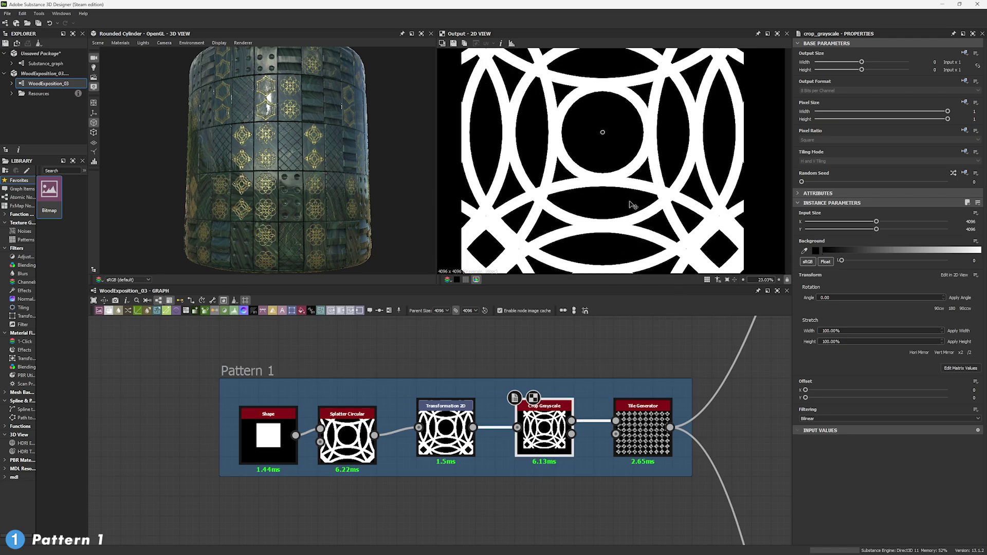
{"action": "scroll", "coordinate": [631, 204], "scroll_direction": "down", "scroll_amount": 4}
{"action": "scroll", "coordinate": [632, 205], "scroll_direction": "down", "scroll_amount": 1}
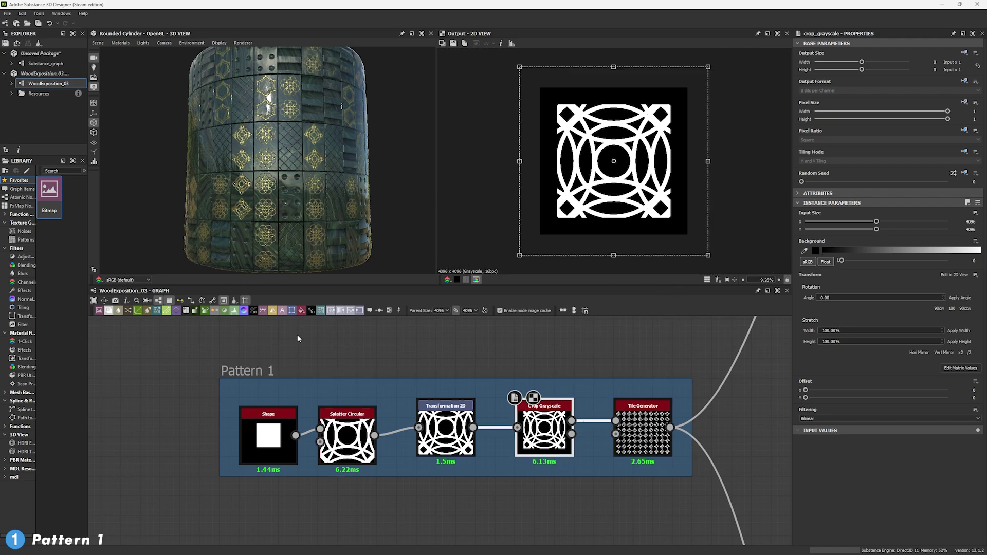
{"action": "left_click", "coordinate": [266, 448]}
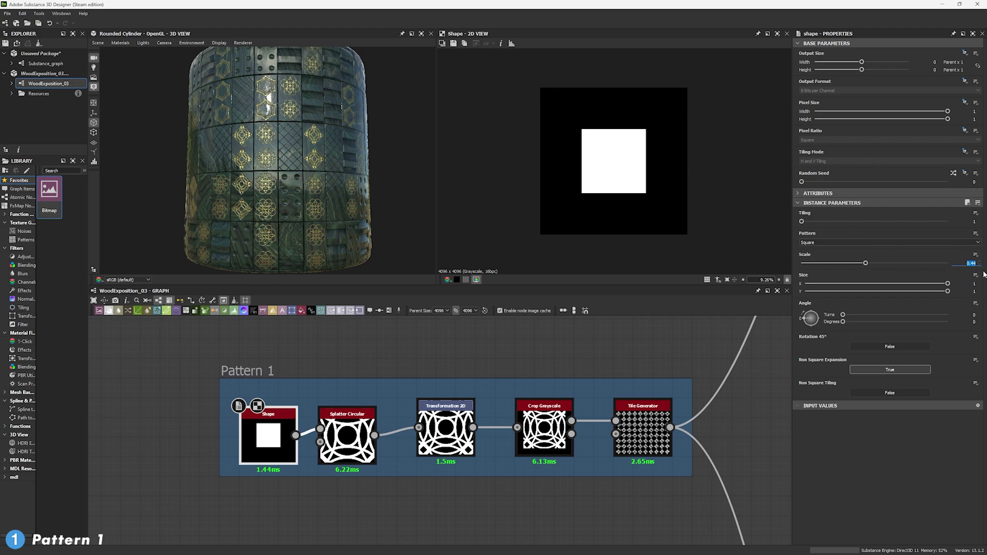
{"action": "left_click", "coordinate": [363, 418]}
{"action": "left_click", "coordinate": [363, 417]}
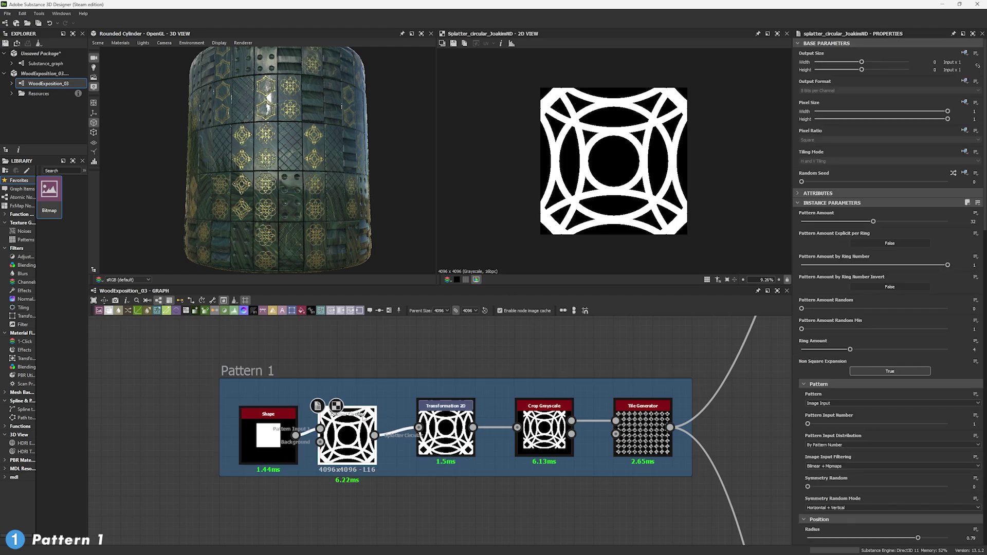
Try Pattern Amount 64 and Ring Amount 8 on a copy of Pattern 1's Splatter Circular node, and delete that copy
{"action": "middle_click_drag", "start_coordinate": [365, 329], "coordinate": [368, 363]}
{"action": "key", "text": "ctrl+v"}
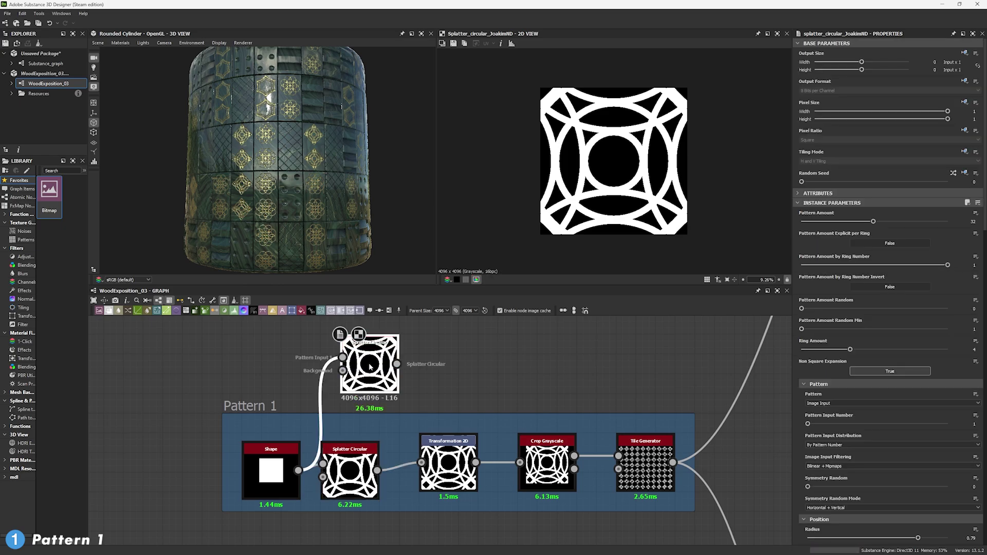
{"action": "left_click_drag", "start_coordinate": [873, 221], "coordinate": [916, 229]}
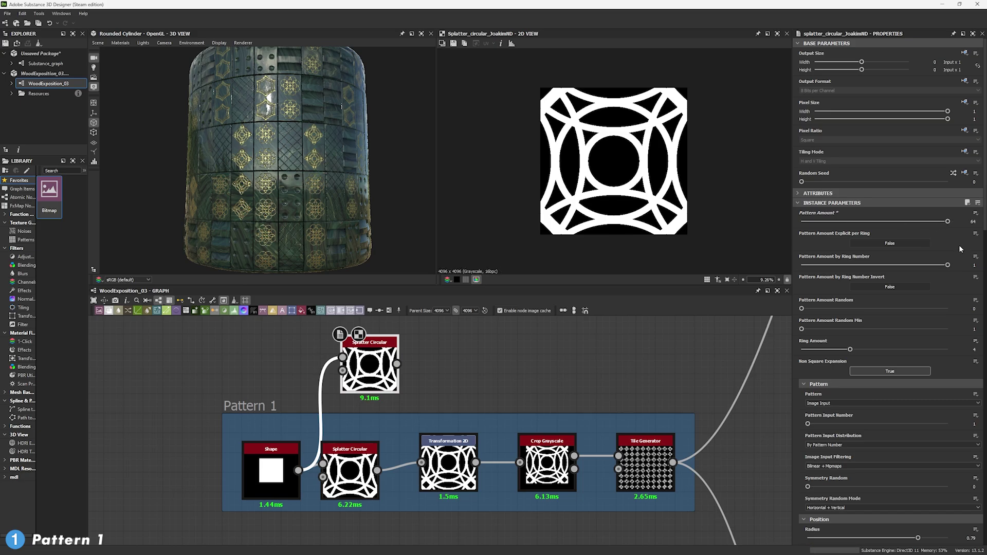
{"action": "scroll", "coordinate": [853, 308], "scroll_direction": "down", "scroll_amount": 3}
{"action": "left_click_drag", "start_coordinate": [849, 304], "coordinate": [912, 311]}
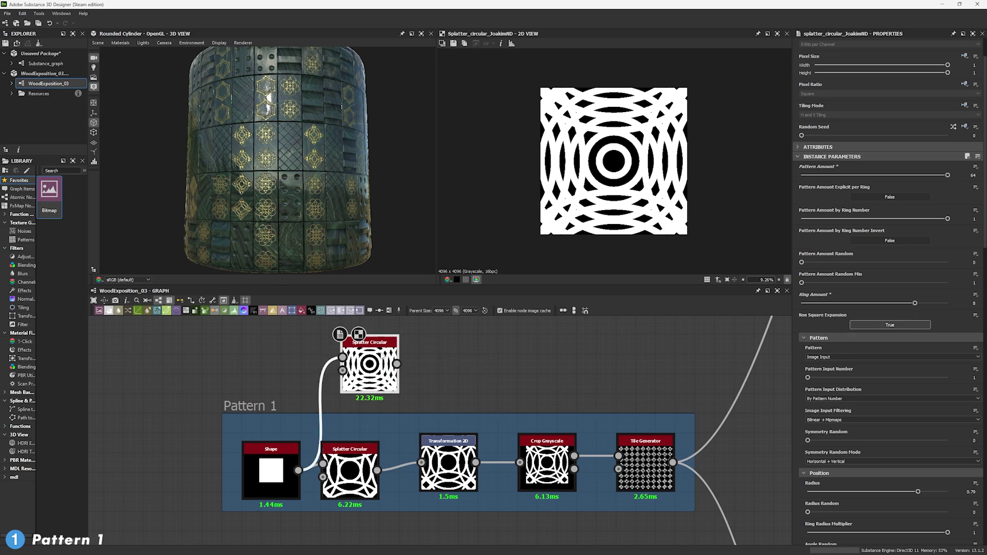
{"action": "key", "text": "Delete"}
Duplicate Pattern 1's Splatter Circular node above the frame, set the copy's Pattern Amount to 64, and check its edges up close
{"action": "double_click", "coordinate": [334, 458]}
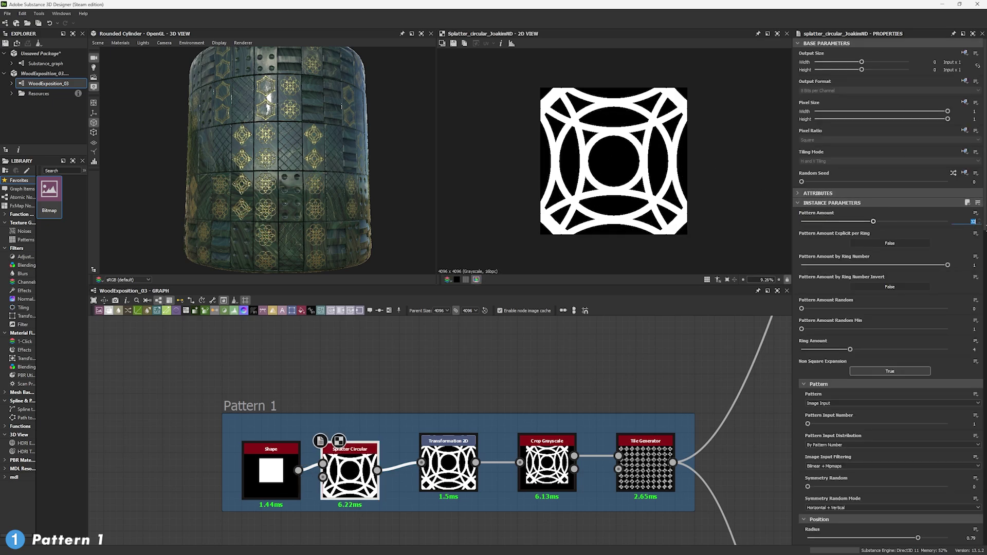
{"action": "left_click", "coordinate": [357, 454]}
{"action": "key", "text": "ctrl+c"}
{"action": "key", "text": "ctrl+v"}
{"action": "left_click_drag", "start_coordinate": [386, 352], "coordinate": [365, 372]}
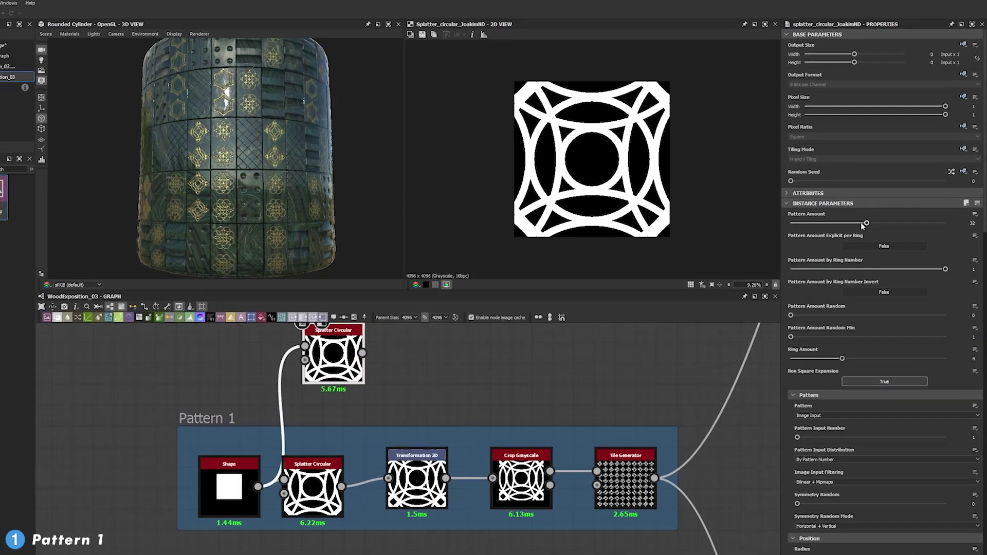
{"action": "left_click_drag", "start_coordinate": [873, 221], "coordinate": [815, 222]}
{"action": "left_click_drag", "start_coordinate": [723, 238], "coordinate": [931, 236]}
{"action": "scroll", "coordinate": [454, 172], "scroll_direction": "up", "scroll_amount": 3}
{"action": "scroll", "coordinate": [463, 165], "scroll_direction": "up", "scroll_amount": 6}
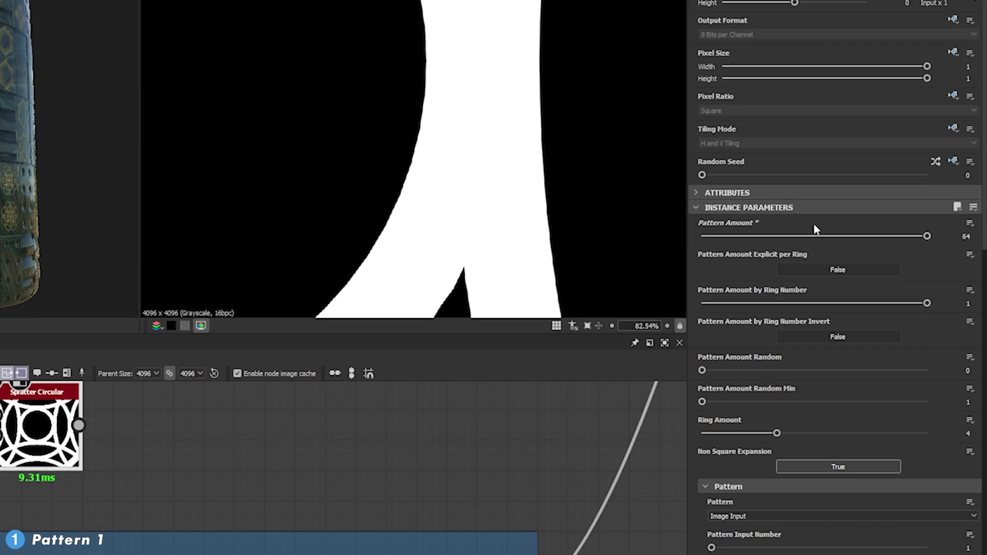
{"action": "mouse_move", "coordinate": [927, 236]}
{"action": "left_mouse_down"}
{"action": "mouse_move", "coordinate": [825, 236]}
{"action": "mouse_move", "coordinate": [927, 236]}
{"action": "left_mouse_up"}
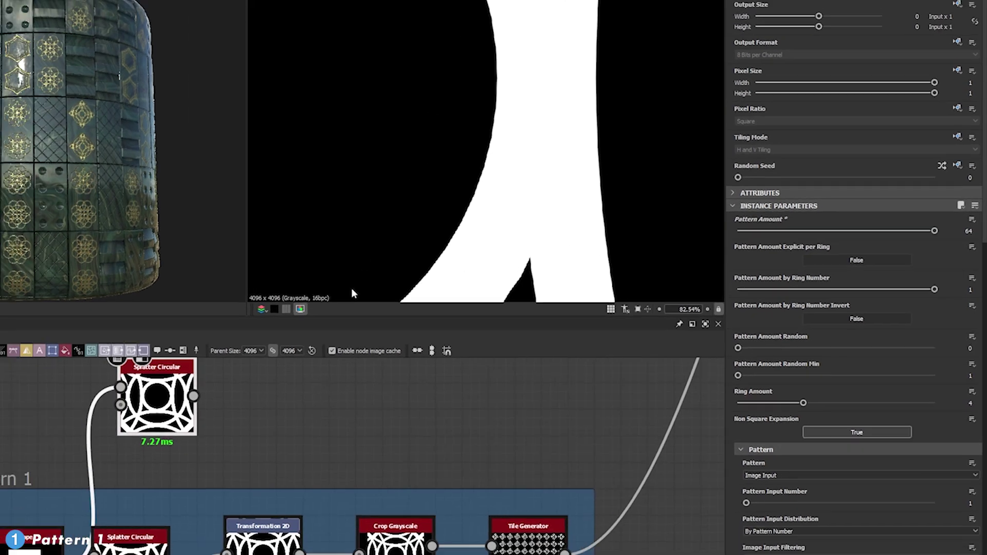
Replace the original Splatter Circular: connect the copy to Transformation 2D, delete the original, and place the copy in the Pattern 1 frame
{"action": "double_click", "coordinate": [136, 547]}
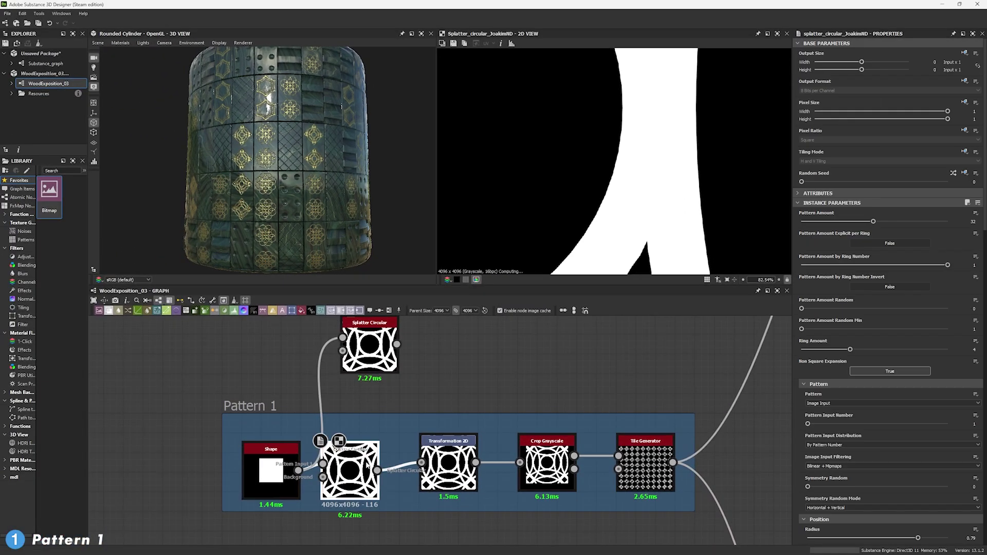
{"action": "left_click", "coordinate": [385, 368]}
{"action": "left_click_drag", "start_coordinate": [396, 344], "coordinate": [422, 462]}
{"action": "left_click", "coordinate": [355, 458]}
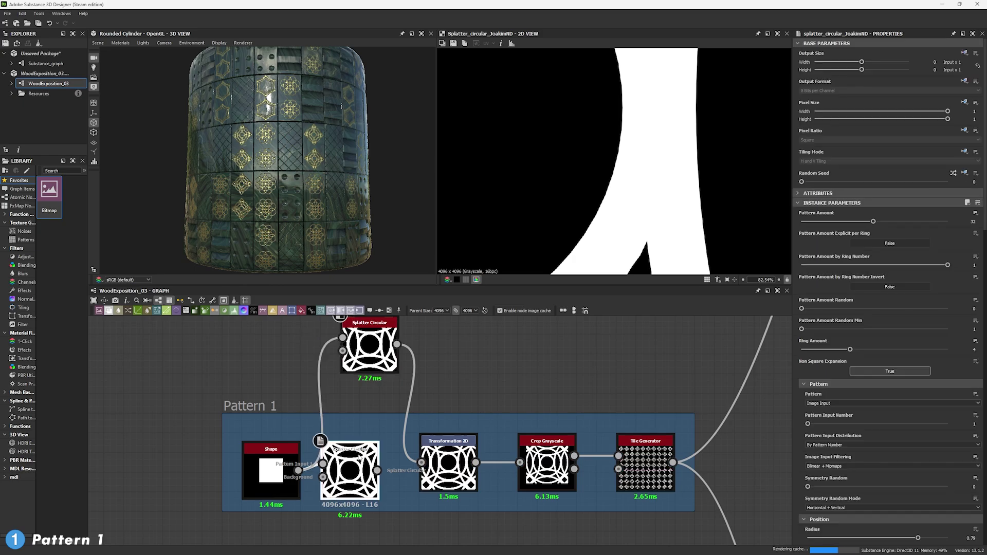
{"action": "key", "text": "Delete"}
{"action": "left_click_drag", "start_coordinate": [368, 324], "coordinate": [368, 436]}
Inspect the gold ornament on the cylinder and review the new Splatter Circular's pattern and ring amounts and pattern source
{"action": "scroll", "coordinate": [258, 185], "scroll_direction": "up", "scroll_amount": 5}
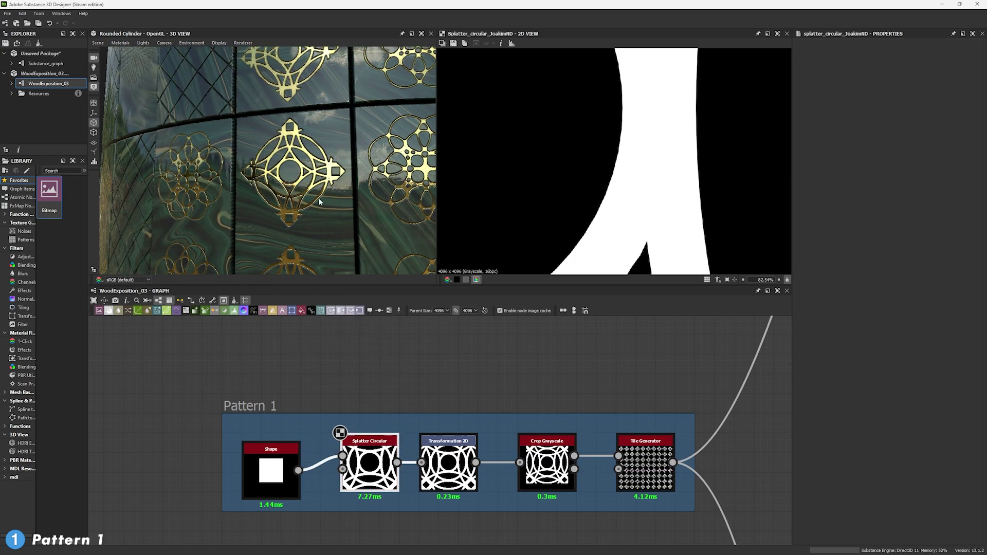
{"action": "right_click_drag", "start_coordinate": [327, 205], "coordinate": [332, 208], "text": "ctrl+shift"}
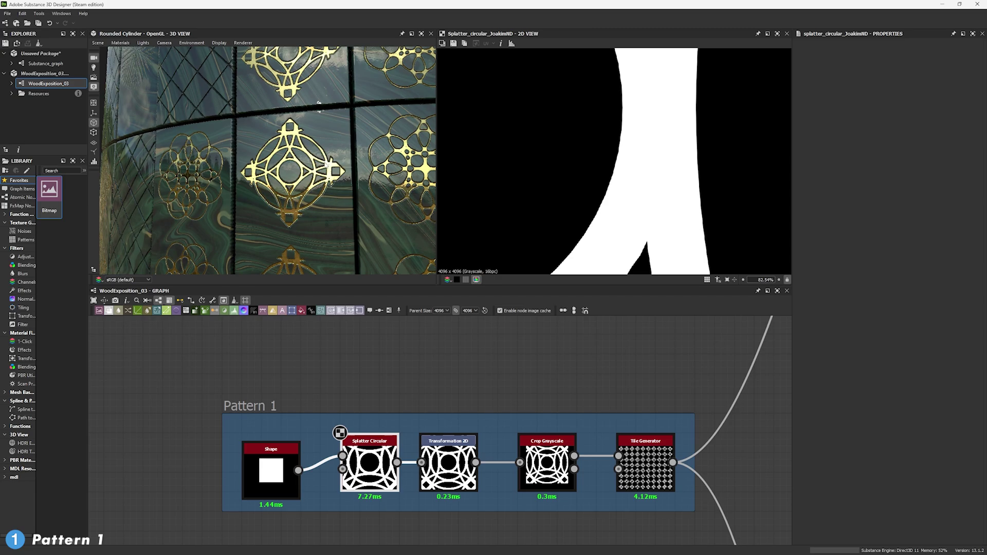
{"action": "double_click", "coordinate": [369, 463]}
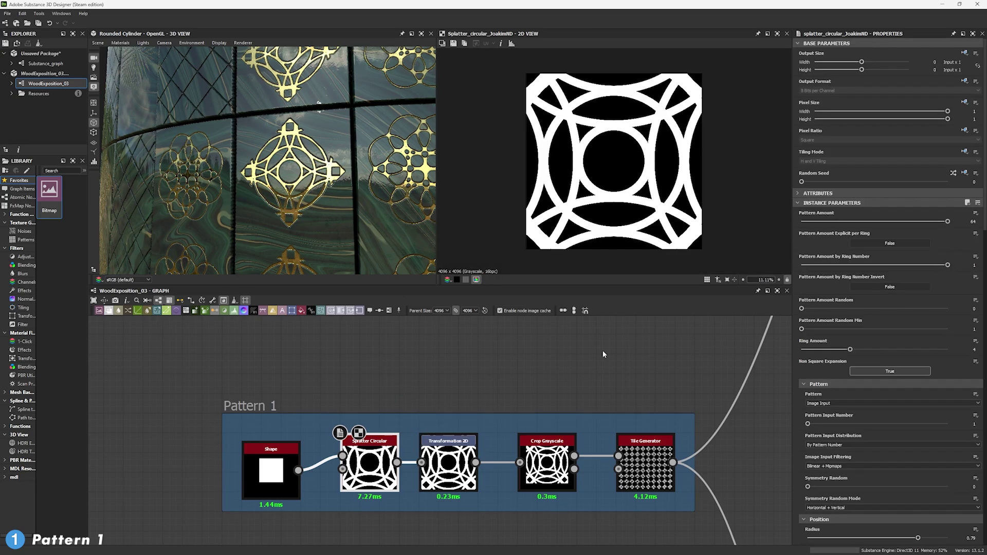
{"action": "left_click", "coordinate": [973, 222]}
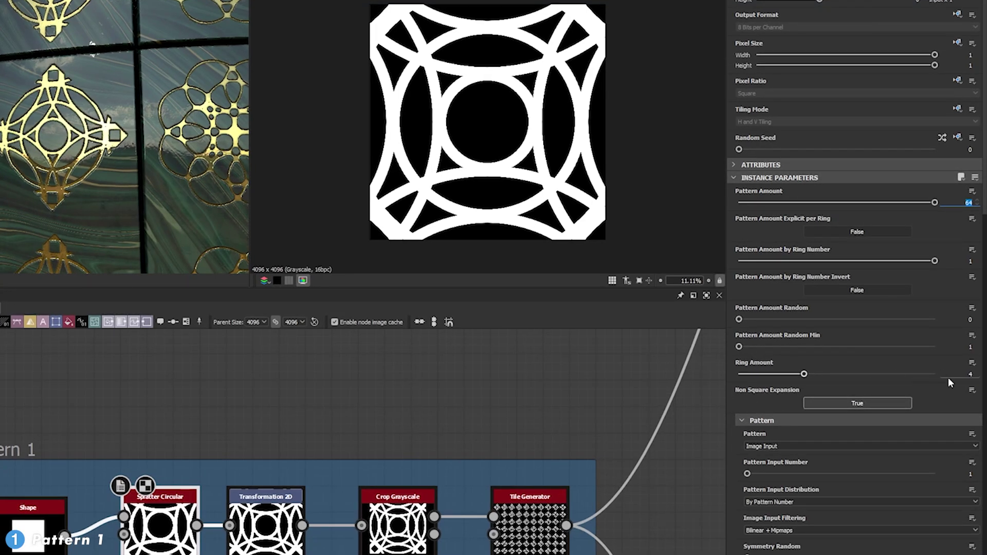
{"action": "left_click", "coordinate": [969, 374]}
{"action": "left_click", "coordinate": [779, 434]}
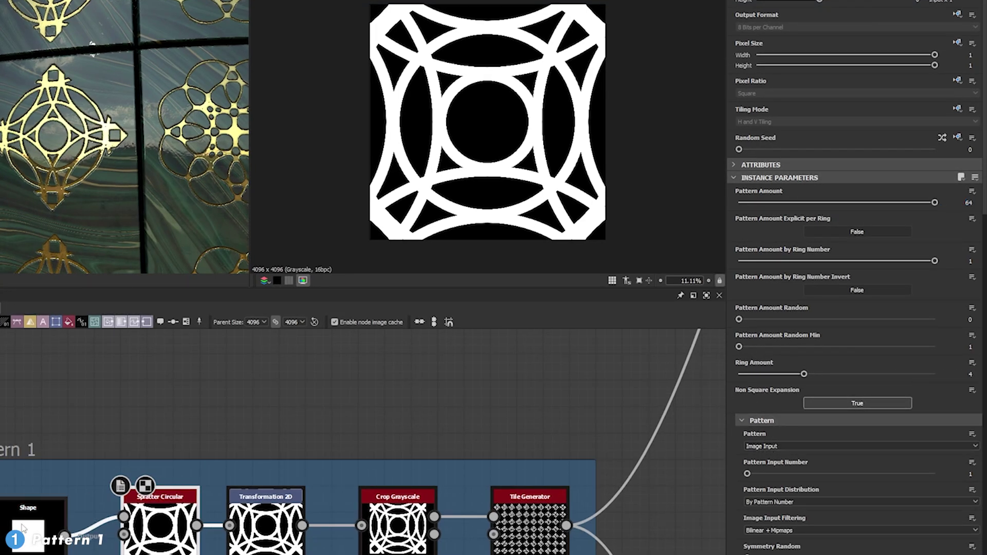
{"action": "scroll", "coordinate": [833, 481], "scroll_direction": "down", "scroll_amount": 3}
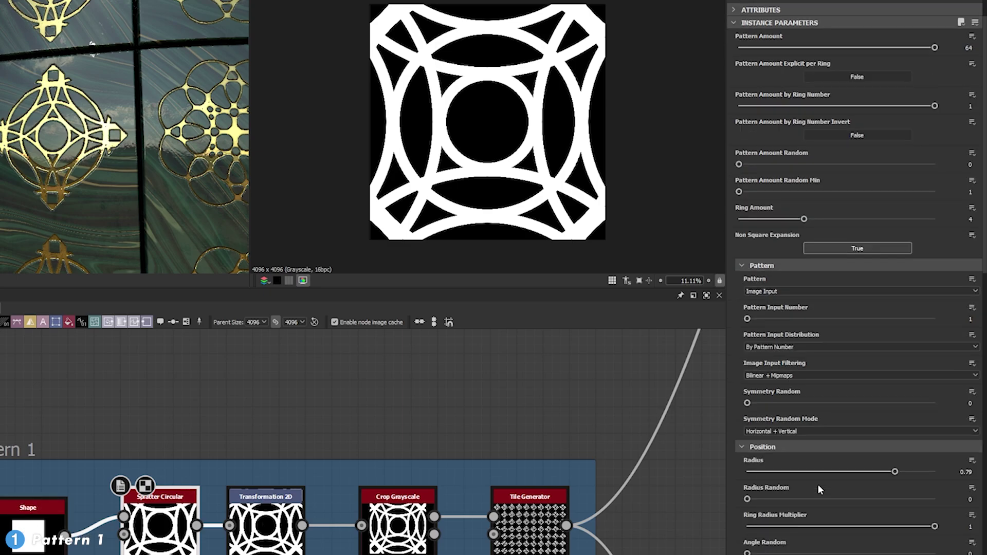
Review the Splatter Circular's radius, X and Y size, rotation and color settings
{"action": "left_click", "coordinate": [949, 471]}
{"action": "scroll", "coordinate": [966, 530], "scroll_direction": "down", "scroll_amount": 3}
{"action": "scroll", "coordinate": [966, 529], "scroll_direction": "down", "scroll_amount": 5}
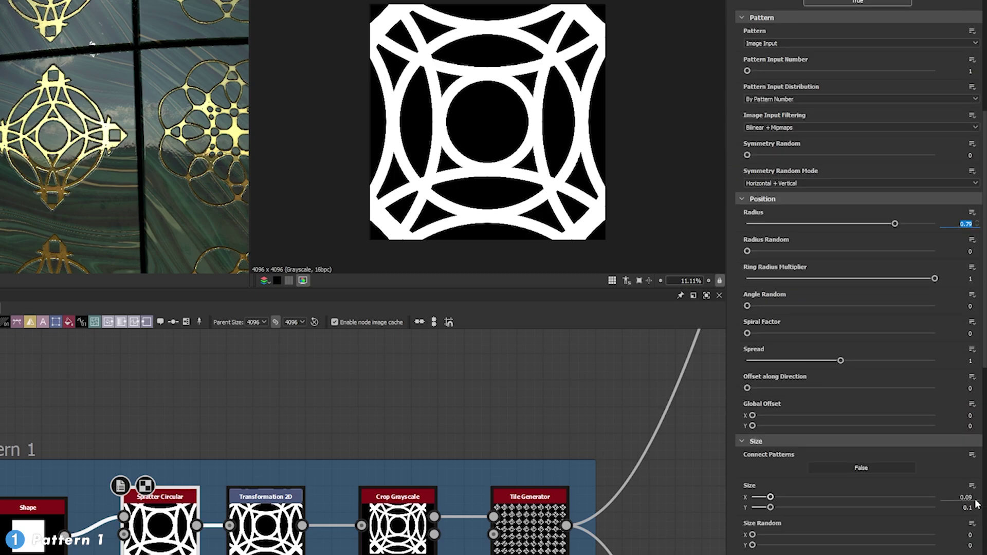
{"action": "left_click", "coordinate": [958, 496]}
{"action": "left_click", "coordinate": [965, 507]}
{"action": "scroll", "coordinate": [961, 507], "scroll_direction": "down", "scroll_amount": 1}
{"action": "scroll", "coordinate": [735, 531], "scroll_direction": "down", "scroll_amount": 6}
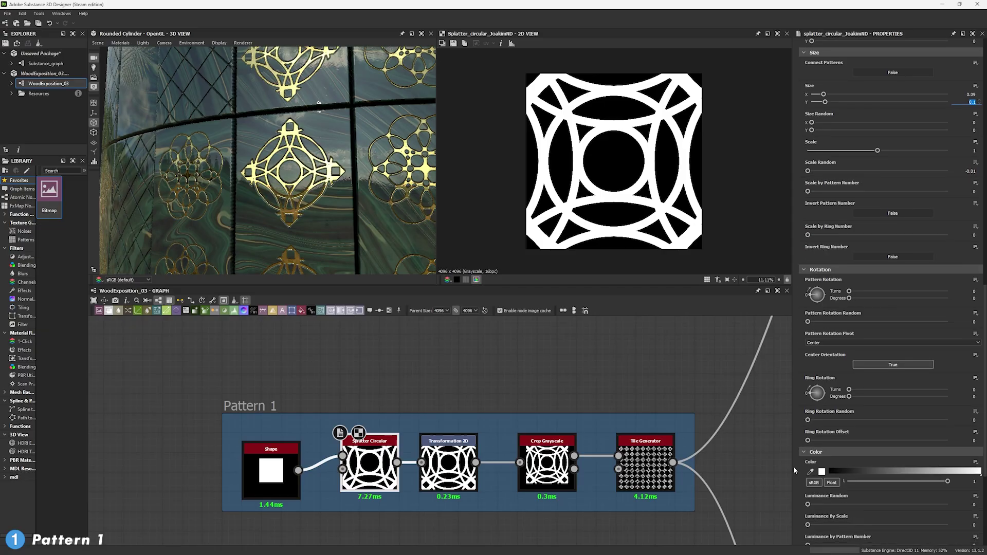
{"action": "scroll", "coordinate": [795, 466], "scroll_direction": "down", "scroll_amount": 6}
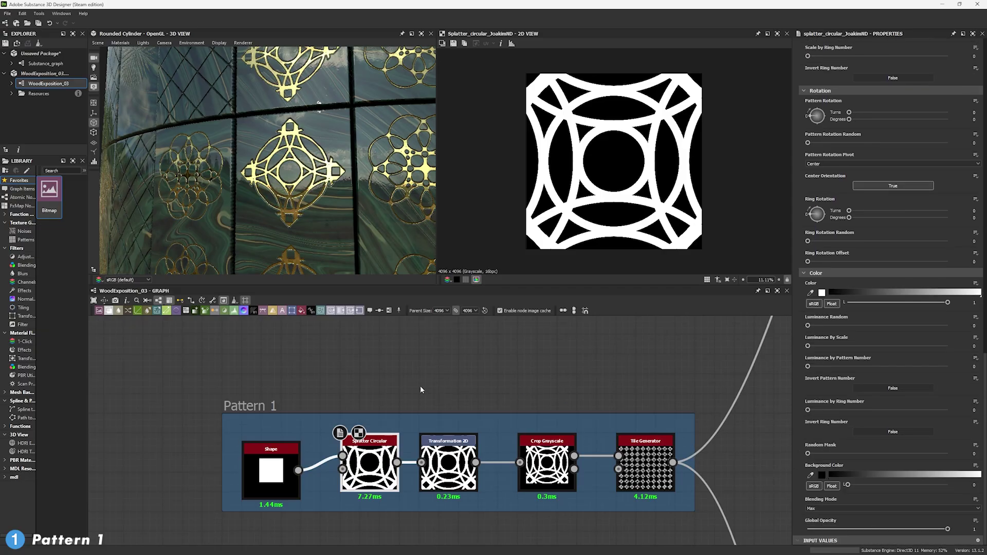
Examine the outputs and settings of Pattern 1's Transformation 2D and Crop Grayscale nodes
{"action": "left_click", "coordinate": [447, 462]}
{"action": "scroll", "coordinate": [463, 462], "scroll_direction": "up", "scroll_amount": 3}
{"action": "scroll", "coordinate": [478, 463], "scroll_direction": "down", "scroll_amount": 3}
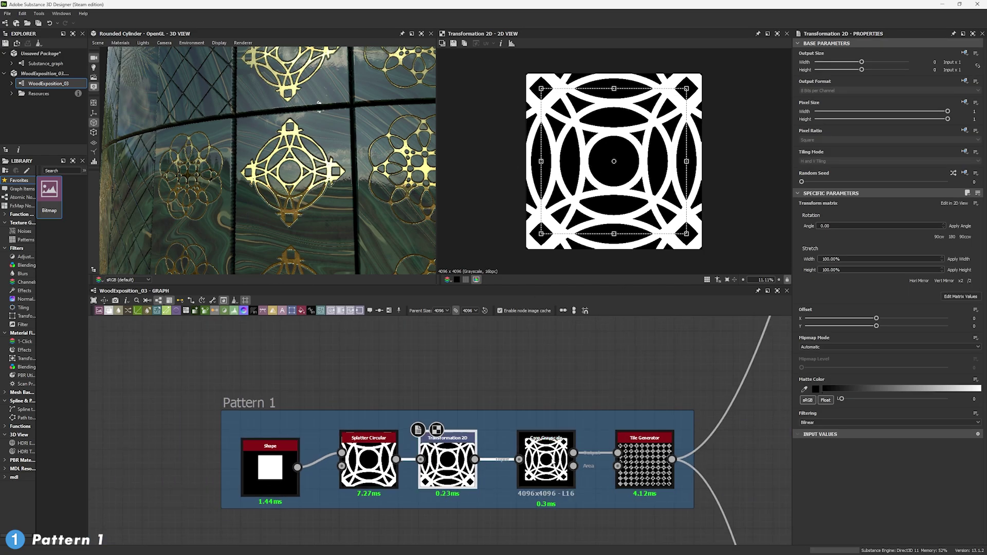
{"action": "left_click", "coordinate": [544, 463]}
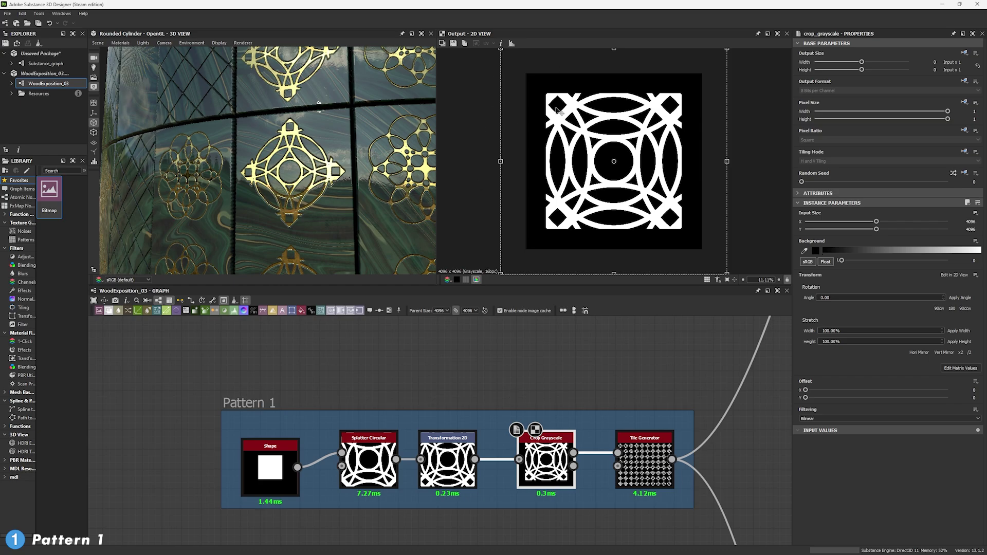
{"action": "middle_click_drag", "start_coordinate": [621, 397], "coordinate": [574, 397]}
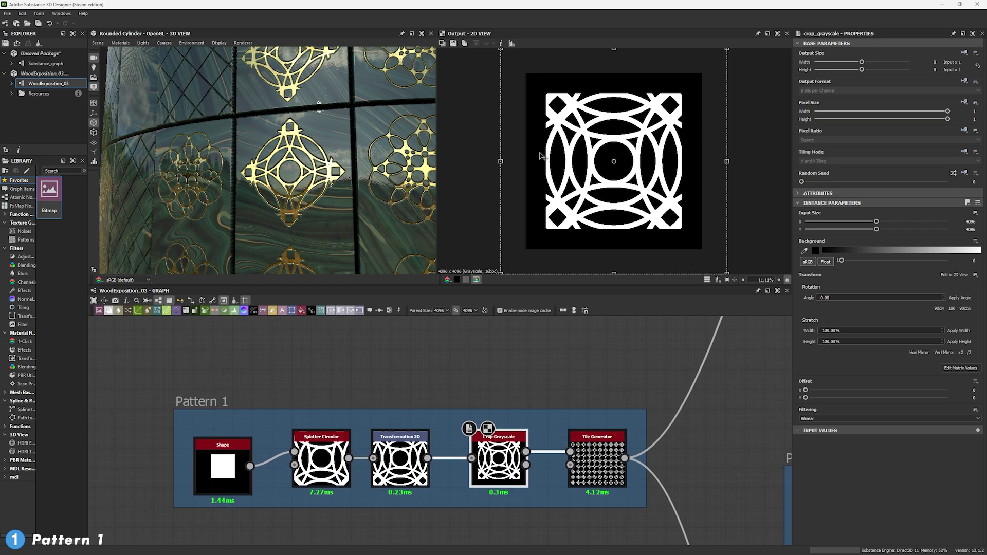
Examine Pattern 1's Tile Generator output and review its tile amounts, size, scale, global offset and rotation settings
{"action": "left_click", "coordinate": [595, 468]}
{"action": "scroll", "coordinate": [585, 175], "scroll_direction": "up", "scroll_amount": 4}
{"action": "scroll", "coordinate": [584, 175], "scroll_direction": "up", "scroll_amount": 3}
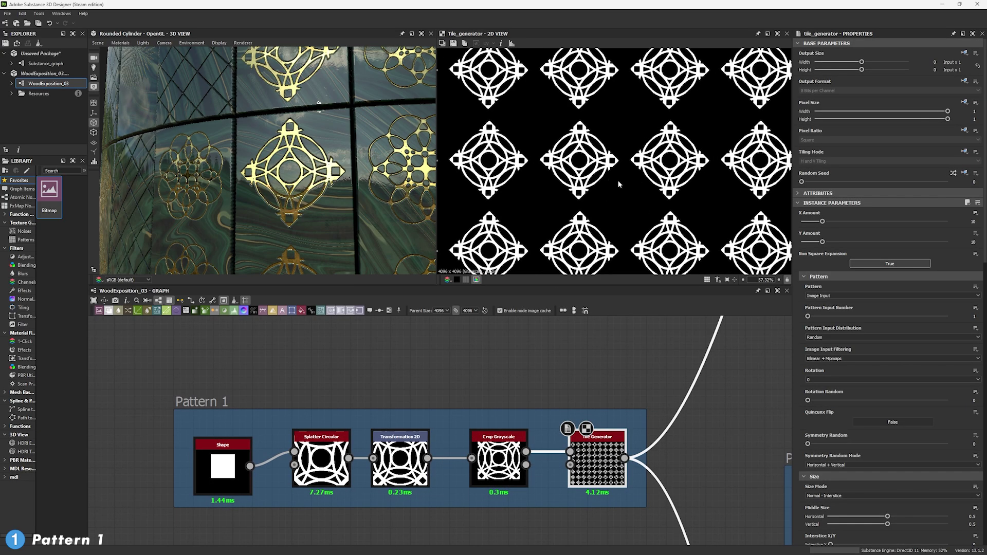
{"action": "left_click", "coordinate": [971, 222]}
{"action": "scroll", "coordinate": [915, 318], "scroll_direction": "down", "scroll_amount": 10}
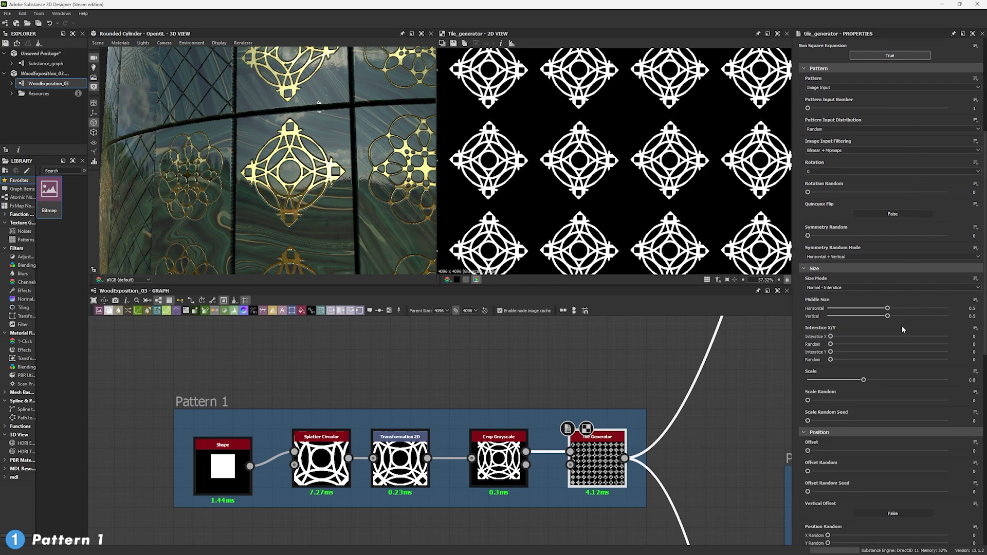
{"action": "left_click", "coordinate": [961, 289]}
{"action": "scroll", "coordinate": [971, 483], "scroll_direction": "down", "scroll_amount": 1}
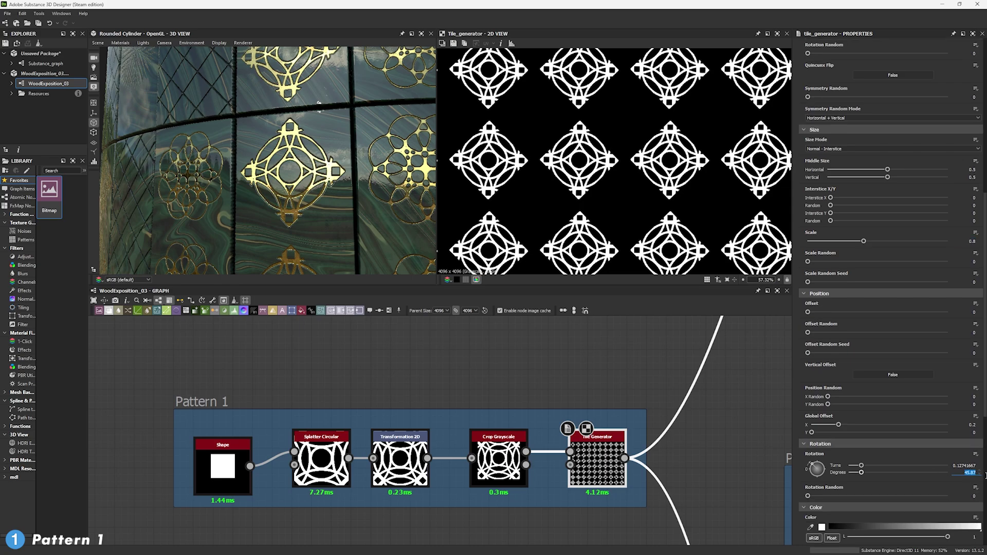
{"action": "scroll", "coordinate": [581, 124], "scroll_direction": "up", "scroll_amount": 3}
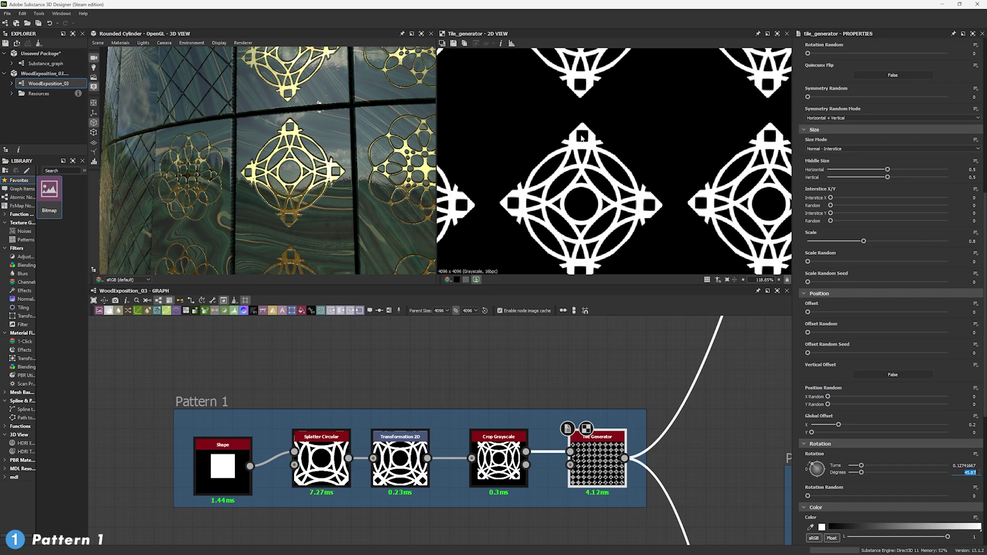
{"action": "scroll", "coordinate": [584, 112], "scroll_direction": "down", "scroll_amount": 2}
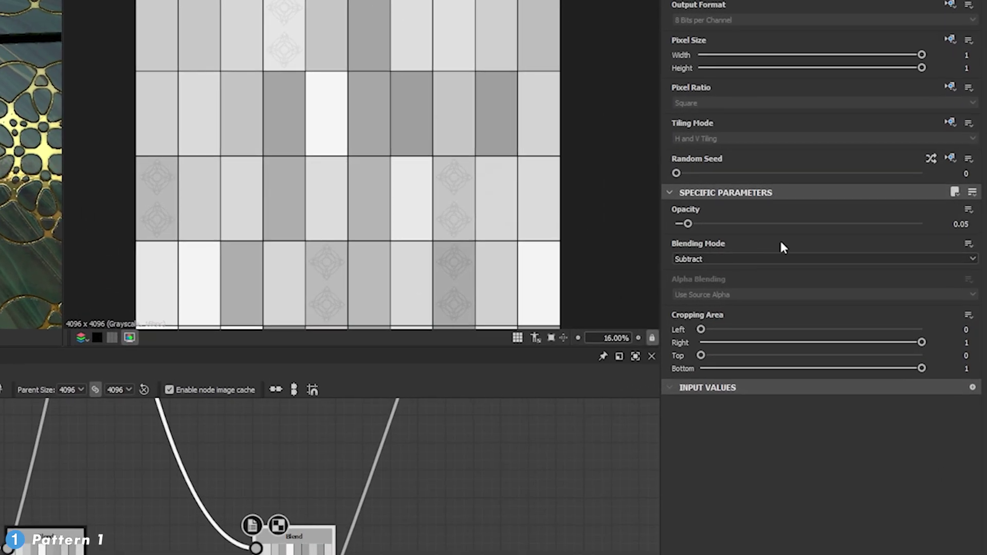
Review the opacity and blending mode of the Blend that adds Pattern 1, and compare the ornament on the cylinder up close
{"action": "double_click", "coordinate": [959, 224]}
{"action": "scroll", "coordinate": [434, 227], "scroll_direction": "up", "scroll_amount": 6}
{"action": "right_click_drag", "start_coordinate": [148, 204], "coordinate": [340, 268]}
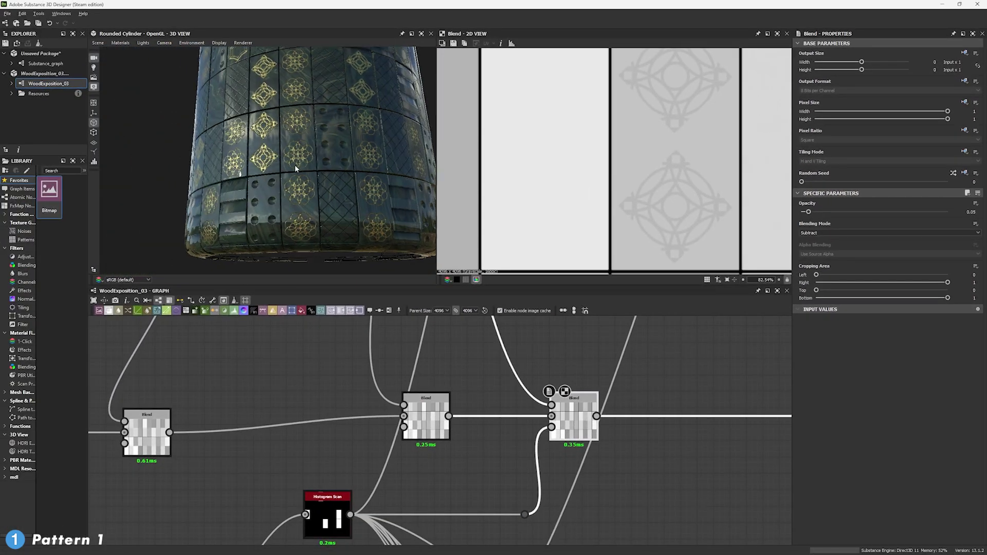
{"action": "left_click_drag", "start_coordinate": [339, 268], "coordinate": [315, 186]}
{"action": "scroll", "coordinate": [432, 337], "scroll_direction": "down", "scroll_amount": 4}
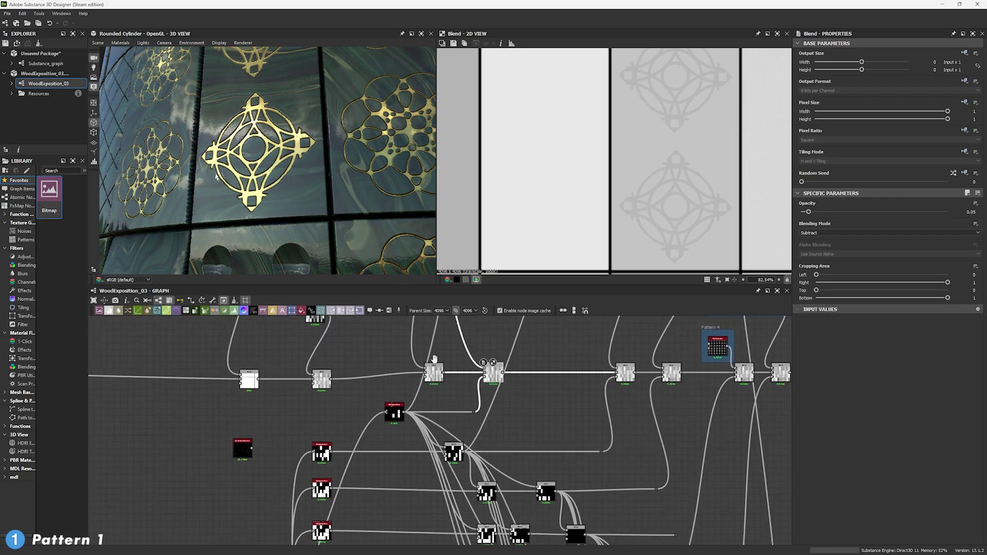
Trace the Pattern 1 mask back to Flood Fill and examine the Flood Fill to Random Grayscale output
{"action": "middle_click_drag", "start_coordinate": [340, 430], "coordinate": [364, 323]}
{"action": "scroll", "coordinate": [353, 364], "scroll_direction": "down", "scroll_amount": 4}
{"action": "middle_click_drag", "start_coordinate": [233, 358], "coordinate": [274, 431]}
{"action": "scroll", "coordinate": [264, 414], "scroll_direction": "up", "scroll_amount": 4}
{"action": "double_click", "coordinate": [245, 332]}
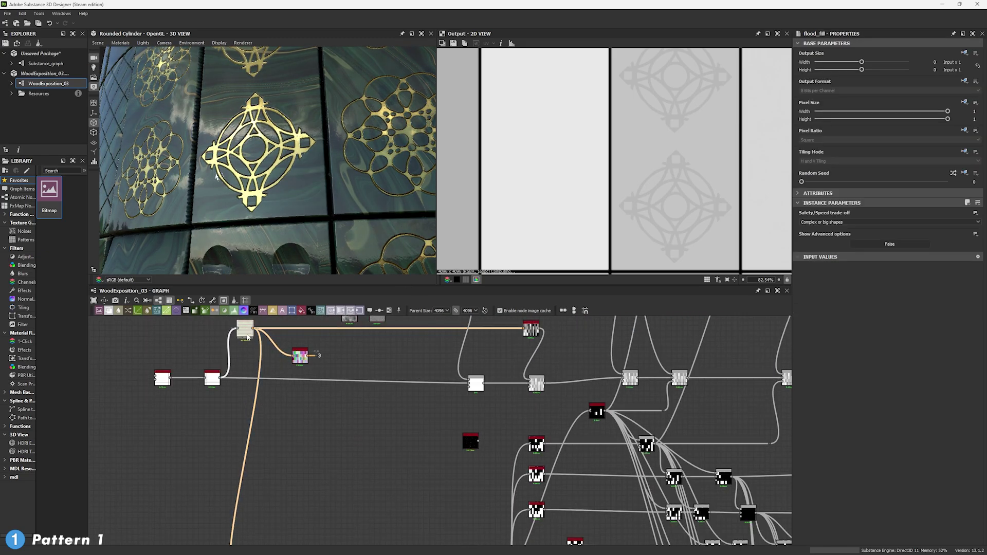
{"action": "middle_click_drag", "start_coordinate": [358, 474], "coordinate": [236, 330]}
{"action": "double_click", "coordinate": [369, 451]}
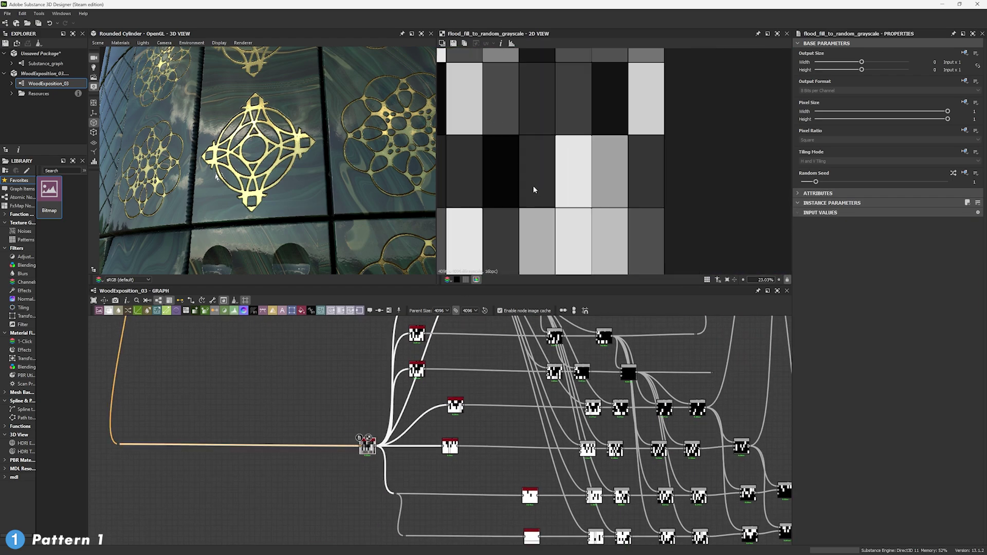
Examine the Histogram Scan tile mask and how it limits Pattern 1 in the Blend node it feeds
{"action": "scroll", "coordinate": [456, 440], "scroll_direction": "up", "scroll_amount": 3}
{"action": "scroll", "coordinate": [456, 441], "scroll_direction": "up", "scroll_amount": 3}
{"action": "double_click", "coordinate": [424, 476]}
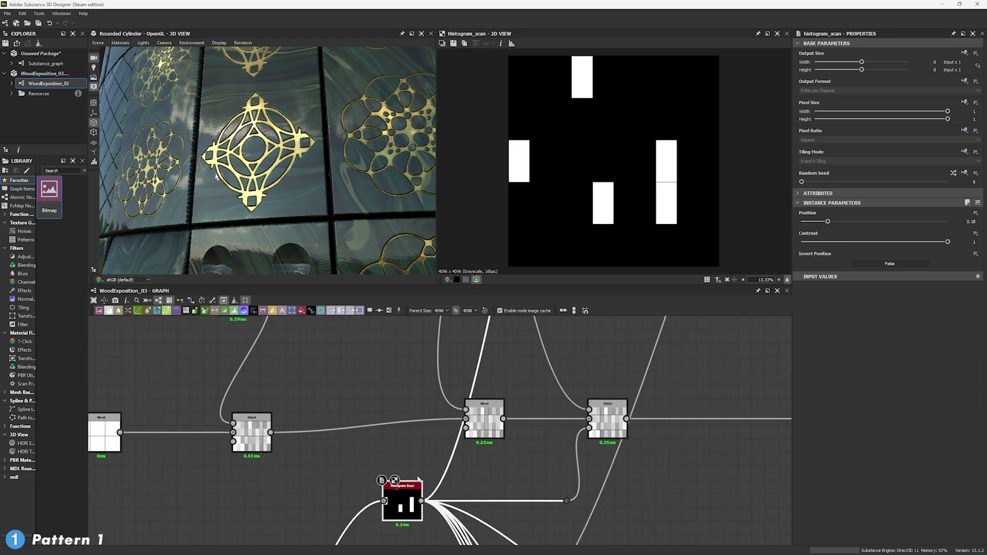
{"action": "scroll", "coordinate": [580, 243], "scroll_direction": "down", "scroll_amount": 4}
{"action": "middle_click_drag", "start_coordinate": [554, 401], "coordinate": [541, 448]}
{"action": "scroll", "coordinate": [542, 450], "scroll_direction": "down", "scroll_amount": 2}
{"action": "scroll", "coordinate": [456, 508], "scroll_direction": "up", "scroll_amount": 5}
{"action": "middle_click_drag", "start_coordinate": [455, 508], "coordinate": [442, 460]}
{"action": "middle_click_drag", "start_coordinate": [632, 411], "coordinate": [551, 441]}
{"action": "double_click", "coordinate": [660, 377]}
{"action": "scroll", "coordinate": [673, 226], "scroll_direction": "up", "scroll_amount": 6}
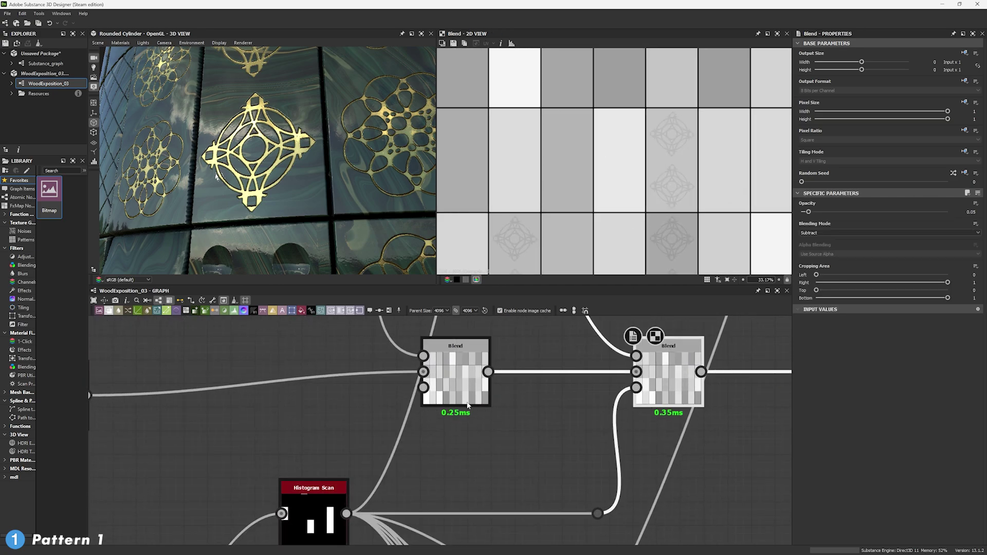
Survey the pattern branches above the Blend chain and the network of Histogram Scan masks below it
{"action": "scroll", "coordinate": [598, 398], "scroll_direction": "down", "scroll_amount": 3}
{"action": "middle_click_drag", "start_coordinate": [596, 404], "coordinate": [568, 475]}
{"action": "middle_click_drag", "start_coordinate": [575, 383], "coordinate": [544, 493]}
{"action": "scroll", "coordinate": [545, 493], "scroll_direction": "down", "scroll_amount": 4}
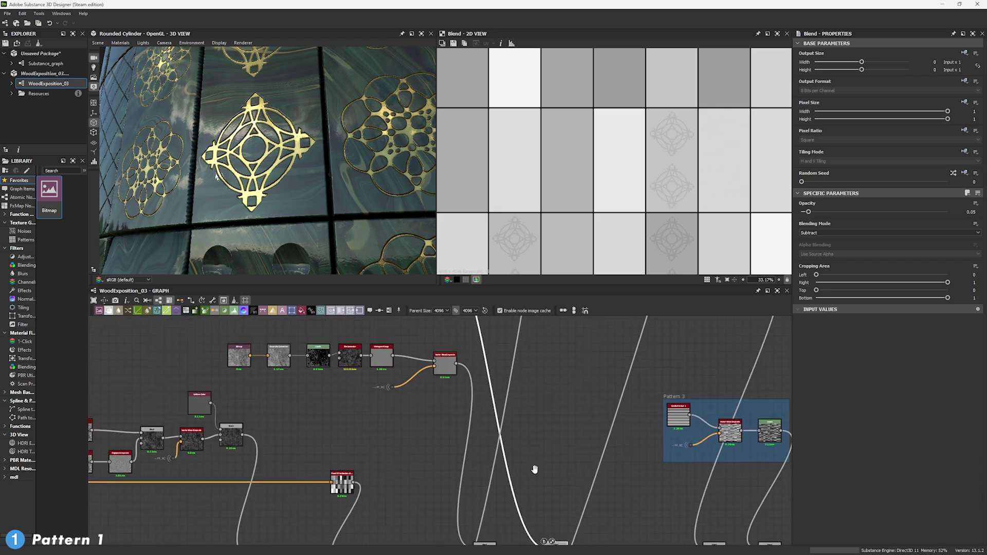
{"action": "middle_click_drag", "start_coordinate": [530, 436], "coordinate": [445, 344]}
{"action": "scroll", "coordinate": [447, 447], "scroll_direction": "down", "scroll_amount": 3}
{"action": "middle_click_drag", "start_coordinate": [446, 448], "coordinate": [423, 405]}
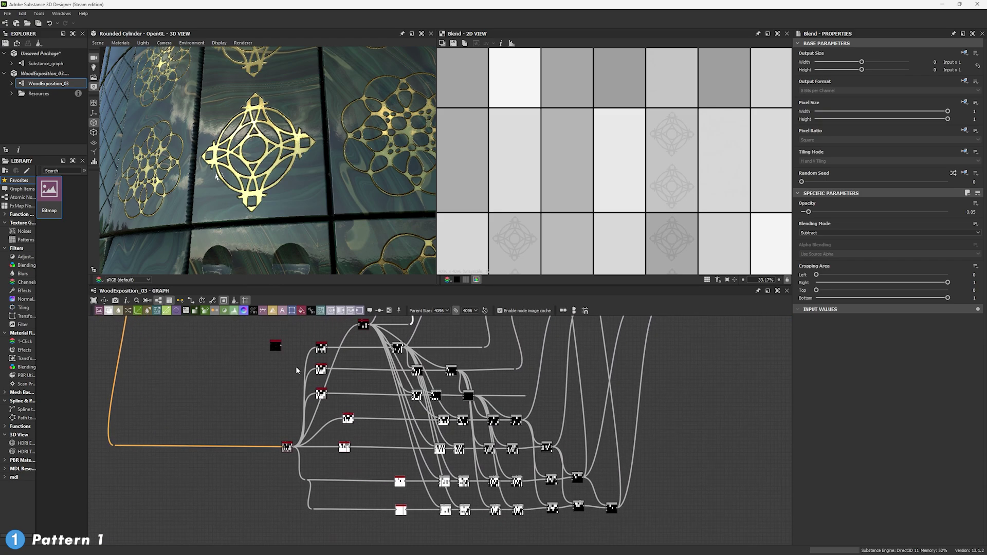
Enlarge the graph area by shrinking the 3D and 2D views, and frame the Histogram Scan mask network
{"action": "left_click_drag", "start_coordinate": [539, 285], "coordinate": [540, 178]}
{"action": "middle_click_drag", "start_coordinate": [521, 258], "coordinate": [526, 337]}
{"action": "scroll", "coordinate": [526, 337], "scroll_direction": "up", "scroll_amount": 3}
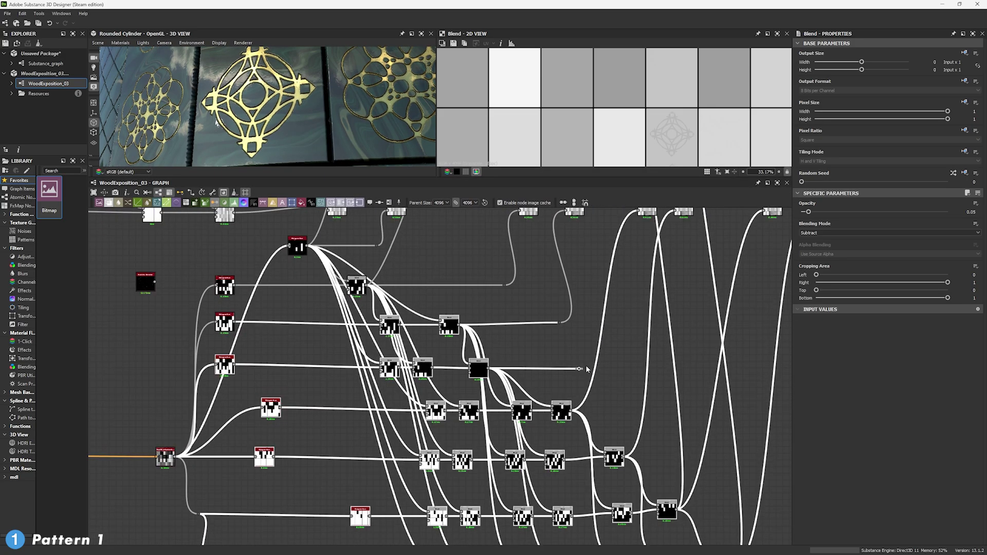
Delete the unconnected end Dot on the third row of the Histogram Scan mask network
{"action": "left_click_drag", "start_coordinate": [566, 354], "coordinate": [580, 374]}
{"action": "key", "text": "Delete"}
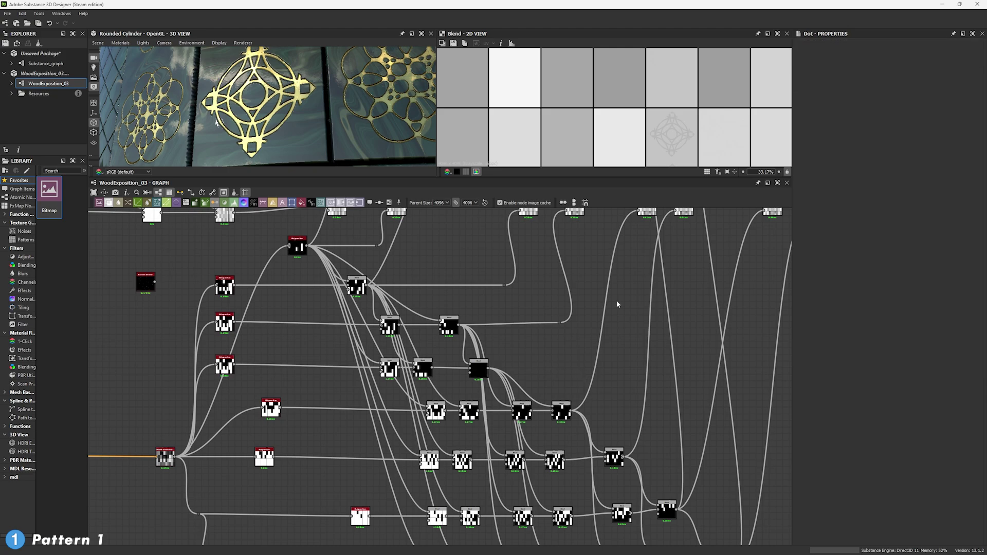
Paste a copy of the topmost Histogram Scan mask node into the empty area below the mask network
{"action": "middle_click_drag", "start_coordinate": [284, 294], "coordinate": [327, 298]}
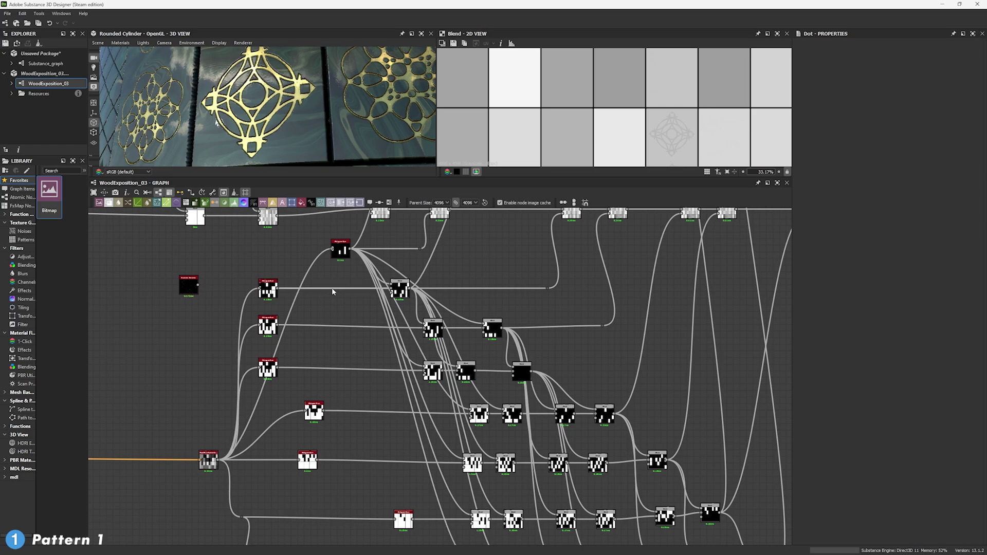
{"action": "left_click", "coordinate": [341, 252]}
{"action": "middle_click_drag", "start_coordinate": [363, 372], "coordinate": [413, 213]}
{"action": "middle_click_drag", "start_coordinate": [381, 393], "coordinate": [382, 295]}
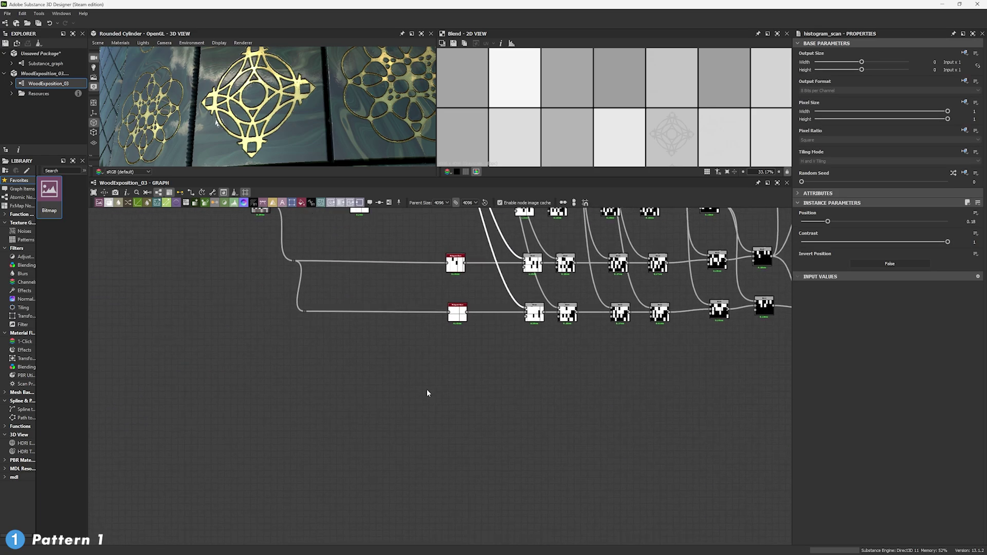
{"action": "key", "text": "ctrl+v"}
{"action": "middle_click_drag", "start_coordinate": [430, 226], "coordinate": [401, 267]}
{"action": "scroll", "coordinate": [423, 393], "scroll_direction": "down", "scroll_amount": 3}
{"action": "scroll", "coordinate": [406, 383], "scroll_direction": "up", "scroll_amount": 5}
Reposition the copied Histogram Scan, route its input link through a new Dot and show its mask in the 2D view
{"action": "middle_click_drag", "start_coordinate": [378, 407], "coordinate": [490, 283]}
{"action": "left_click_drag", "start_coordinate": [475, 304], "coordinate": [486, 361]}
{"action": "left_click", "coordinate": [405, 299], "text": "alt"}
{"action": "left_click_drag", "start_coordinate": [405, 300], "coordinate": [207, 363]}
{"action": "double_click", "coordinate": [483, 365]}
{"action": "middle_click_drag", "start_coordinate": [555, 359], "coordinate": [505, 366]}
Add a Blend node with Dirt 1 as its foreground and the copied Histogram Scan as its opacity mask
{"action": "left_click", "coordinate": [425, 298]}
{"action": "key", "text": "space"}
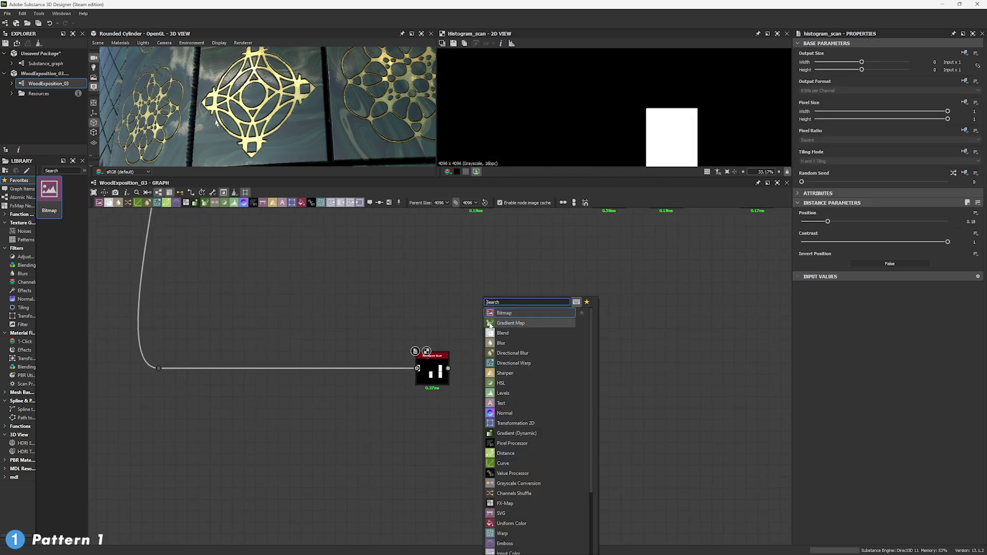
{"action": "left_click", "coordinate": [501, 333]}
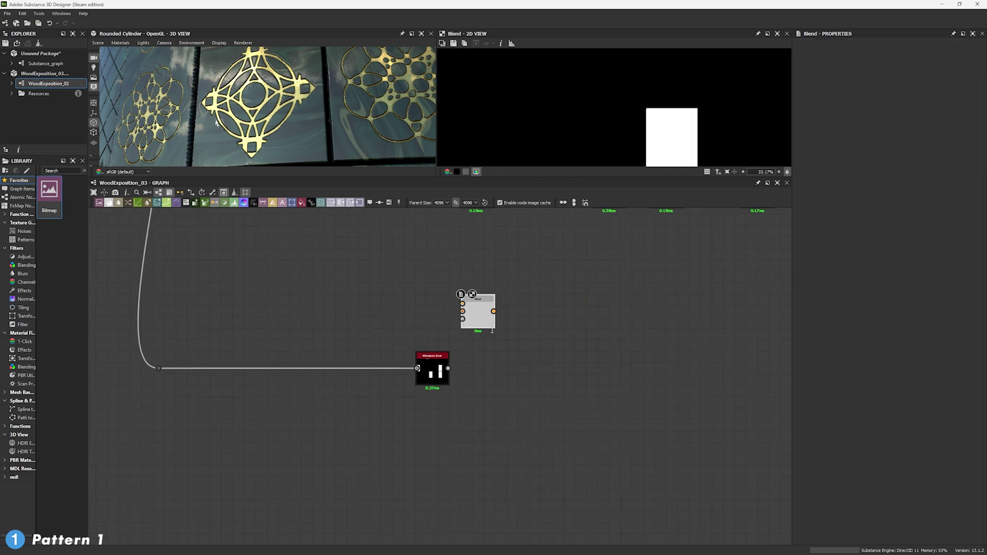
{"action": "key", "text": "space"}
{"action": "type", "text": "dirt"}
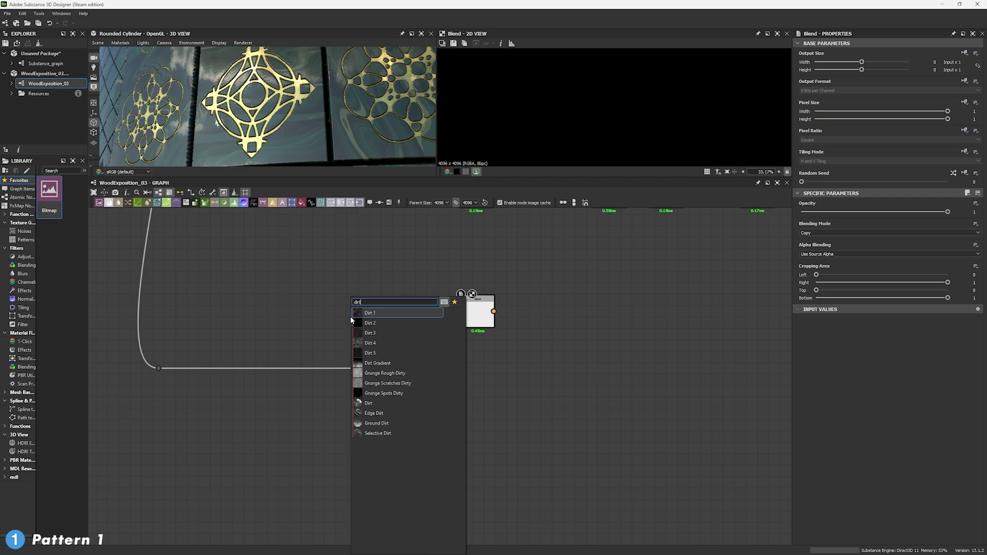
{"action": "key", "text": "Return"}
{"action": "left_click_drag", "start_coordinate": [352, 319], "coordinate": [506, 334]}
{"action": "left_click_drag", "start_coordinate": [448, 368], "coordinate": [496, 331]}
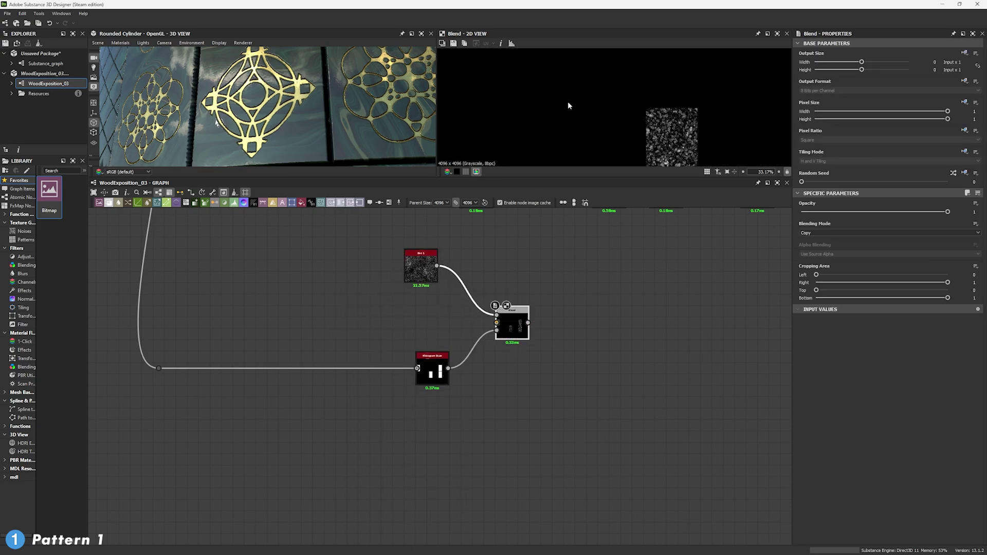
Enlarge the 3D and 2D views, then chain a second Blend after the first with Clouds 2 as its foreground
{"action": "left_click_drag", "start_coordinate": [614, 178], "coordinate": [596, 287]}
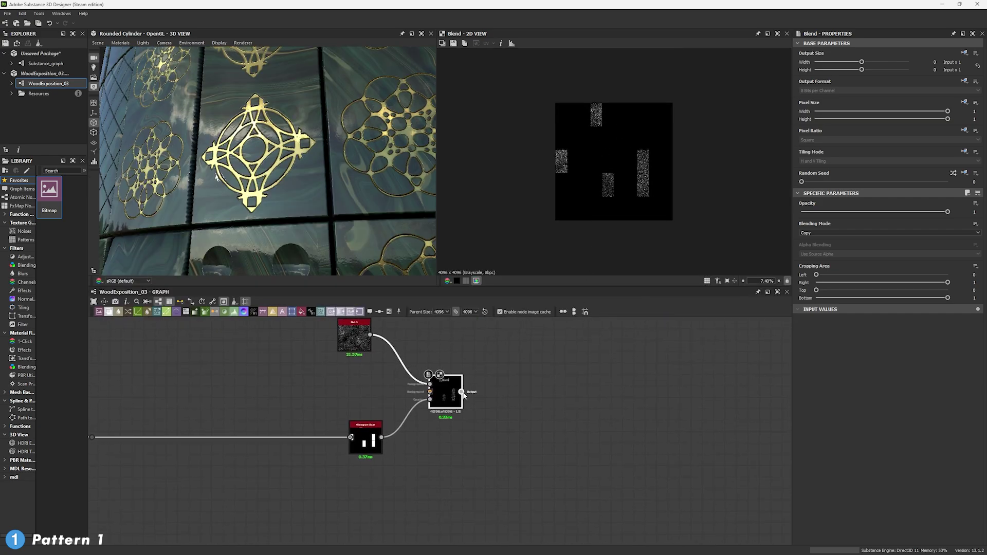
{"action": "left_click_drag", "start_coordinate": [488, 396], "coordinate": [490, 394]}
{"action": "left_click", "coordinate": [539, 322]}
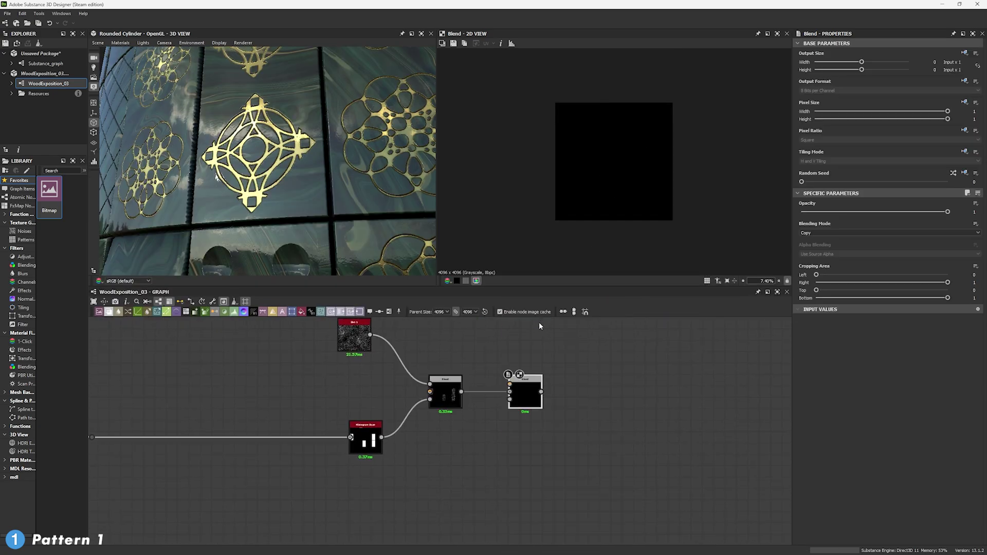
{"action": "key", "text": "space"}
{"action": "type", "text": "clo"}
{"action": "left_click", "coordinate": [455, 353]}
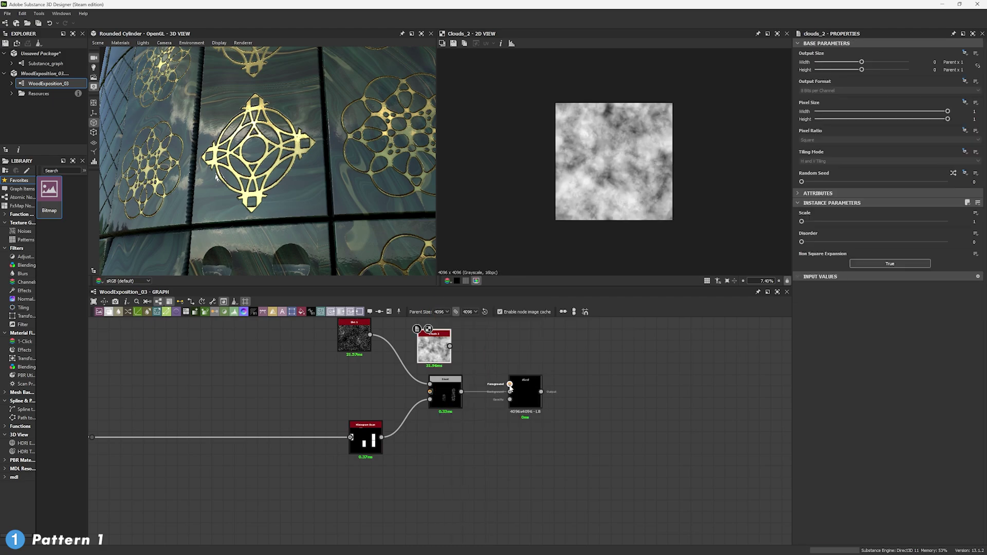
{"action": "left_click_drag", "start_coordinate": [450, 345], "coordinate": [532, 404]}
{"action": "left_click", "coordinate": [524, 400]}
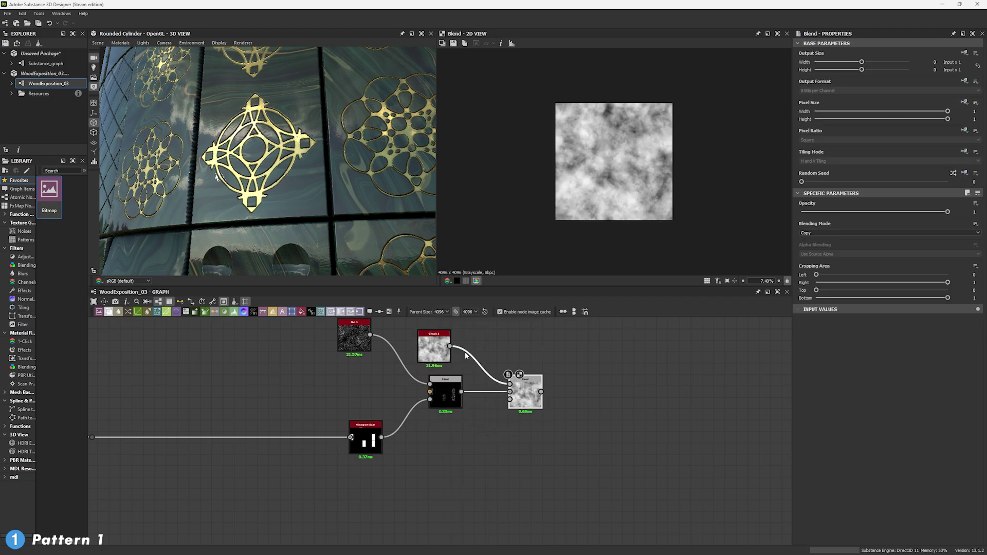
Examine the Flood Fill to Random Grayscale source and the first Blend's Dirt output limited to the masked tiles
{"action": "middle_click_drag", "start_coordinate": [326, 434], "coordinate": [358, 553]}
{"action": "scroll", "coordinate": [188, 354], "scroll_direction": "up", "scroll_amount": 3}
{"action": "middle_click_drag", "start_coordinate": [297, 350], "coordinate": [314, 395]}
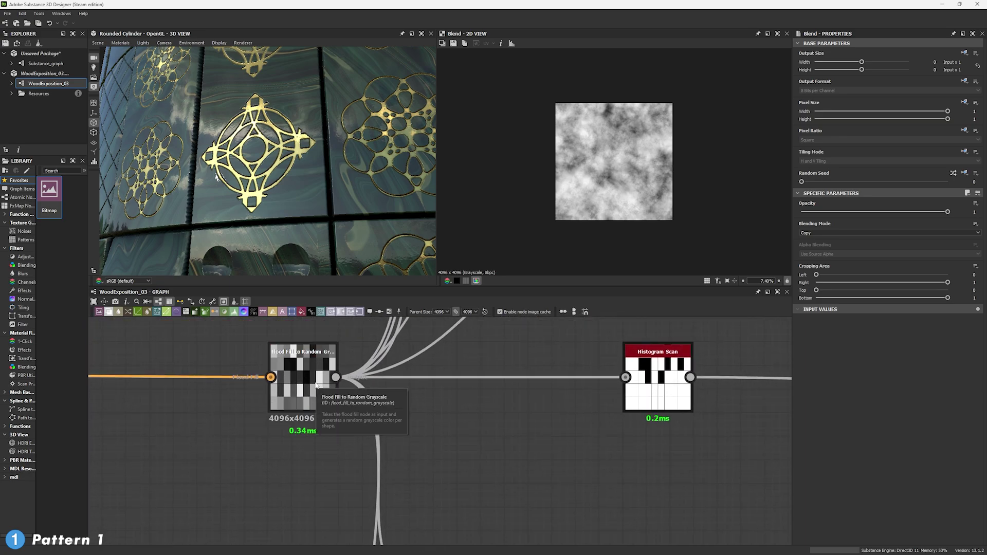
{"action": "scroll", "coordinate": [316, 385], "scroll_direction": "down", "scroll_amount": 7}
{"action": "middle_click_drag", "start_coordinate": [307, 419], "coordinate": [265, 350]}
{"action": "middle_click_drag", "start_coordinate": [355, 495], "coordinate": [223, 440]}
{"action": "scroll", "coordinate": [355, 481], "scroll_direction": "up", "scroll_amount": 4}
{"action": "double_click", "coordinate": [353, 400]}
{"action": "scroll", "coordinate": [650, 161], "scroll_direction": "up", "scroll_amount": 4}
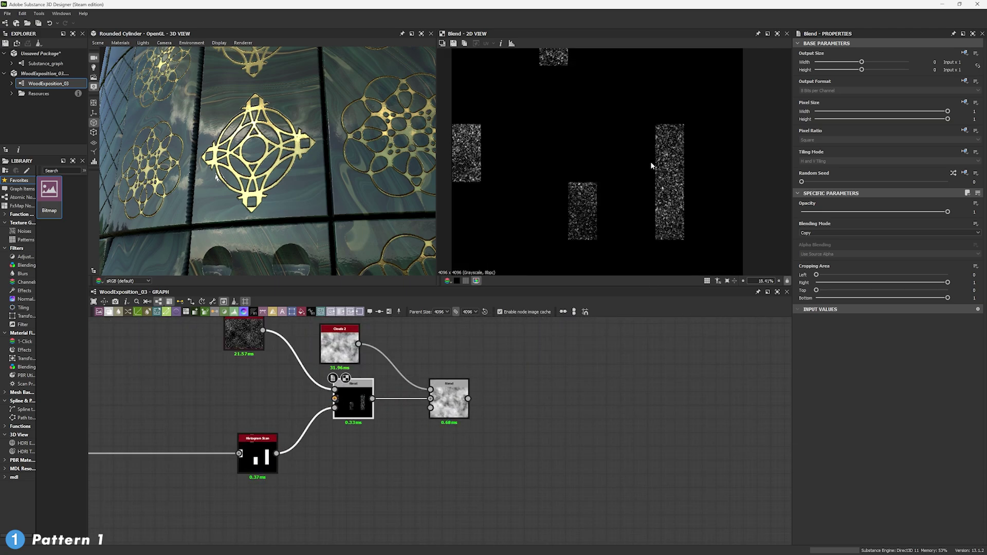
Examine how the existing network of Histogram Scan and Blend masks is laid out above the test nodes
{"action": "middle_click_drag", "start_coordinate": [377, 457], "coordinate": [409, 509]}
{"action": "scroll", "coordinate": [355, 421], "scroll_direction": "down", "scroll_amount": 8}
{"action": "scroll", "coordinate": [383, 437], "scroll_direction": "up", "scroll_amount": 1}
{"action": "middle_click_drag", "start_coordinate": [383, 437], "coordinate": [371, 480]}
{"action": "left_click_drag", "start_coordinate": [309, 324], "coordinate": [617, 509]}
{"action": "middle_click_drag", "start_coordinate": [655, 527], "coordinate": [657, 479]}
{"action": "middle_click_drag", "start_coordinate": [540, 489], "coordinate": [540, 382]}
{"action": "scroll", "coordinate": [413, 415], "scroll_direction": "up", "scroll_amount": 5}
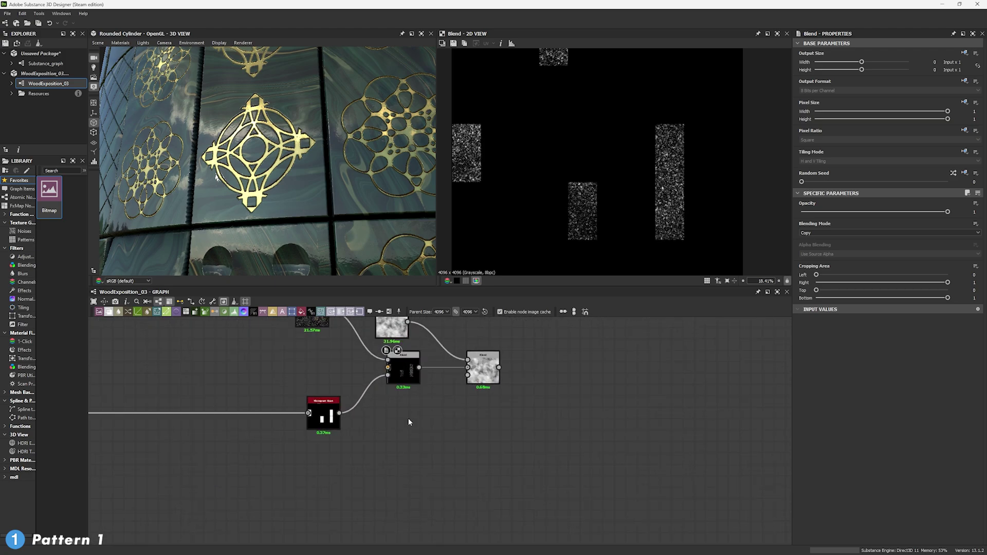
Duplicate the test Histogram Scan below the original and set the copy's Position to 0.3
{"action": "scroll", "coordinate": [343, 426], "scroll_direction": "up", "scroll_amount": 2}
{"action": "left_click", "coordinate": [293, 394]}
{"action": "scroll", "coordinate": [523, 244], "scroll_direction": "down", "scroll_amount": 5}
{"action": "key", "text": "ctrl+d"}
{"action": "left_click_drag", "start_coordinate": [315, 441], "coordinate": [303, 477]}
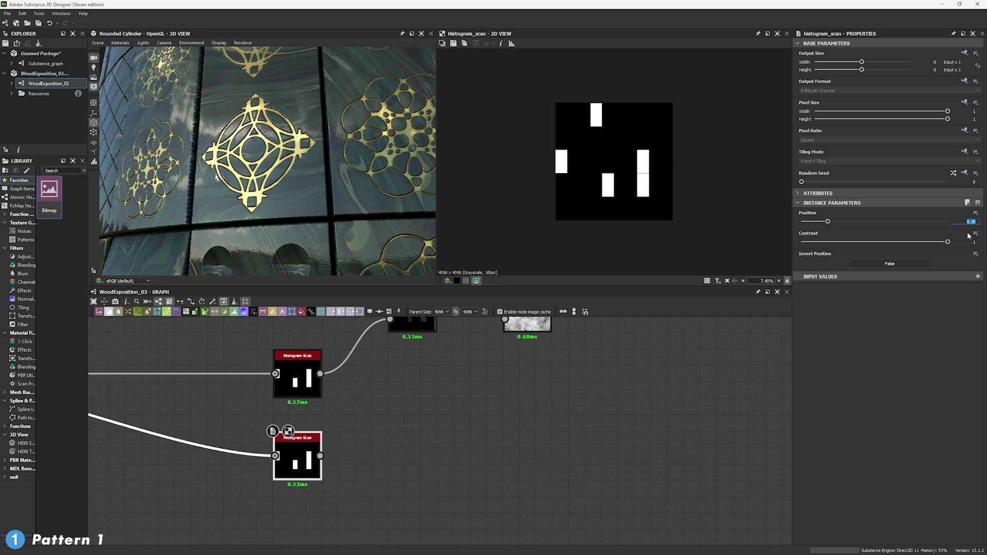
{"action": "key", "text": "Return"}
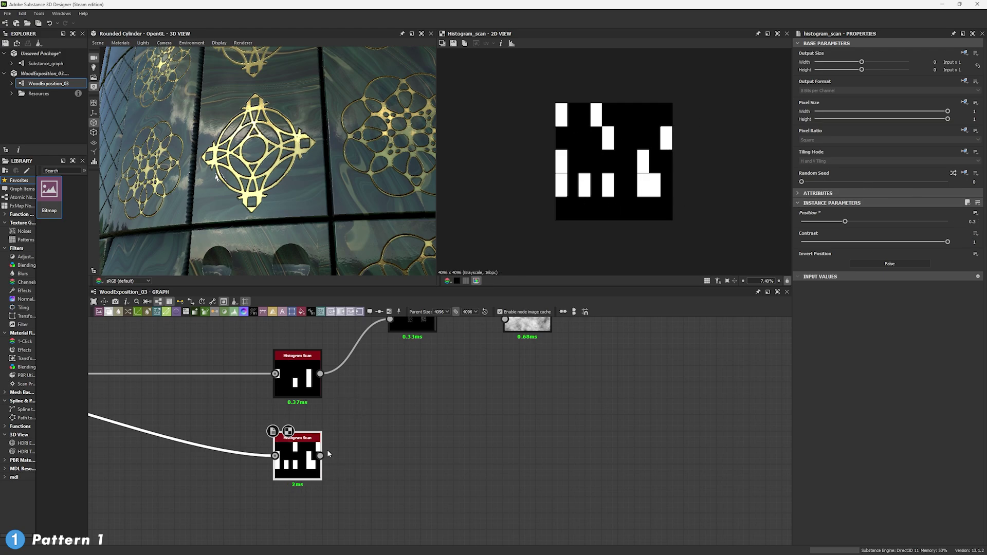
Add a Blend in Subtract mode that removes the first Histogram Scan mask from the duplicated one
{"action": "left_click_drag", "start_coordinate": [320, 455], "coordinate": [485, 453]}
{"action": "left_click", "coordinate": [506, 323]}
{"action": "left_click_drag", "start_coordinate": [320, 373], "coordinate": [514, 451]}
{"action": "left_click", "coordinate": [874, 233]}
{"action": "left_click", "coordinate": [822, 249]}
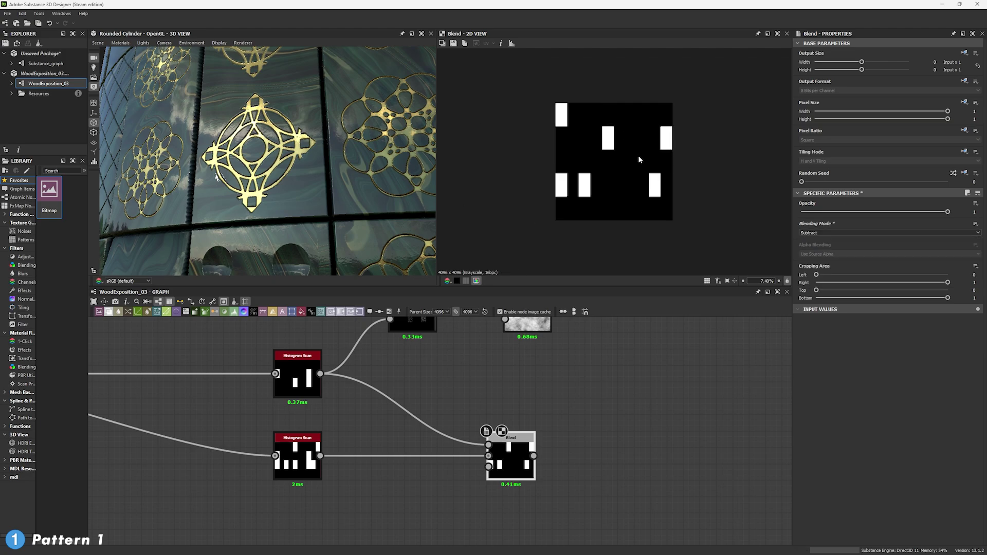
Connect the subtracted mask to the Clouds 2 Blend's opacity and inspect the combined tiles in the 2D view
{"action": "middle_click_drag", "start_coordinate": [464, 458], "coordinate": [457, 483]}
{"action": "double_click", "coordinate": [283, 379]}
{"action": "middle_click_drag", "start_coordinate": [540, 388], "coordinate": [519, 428]}
{"action": "double_click", "coordinate": [499, 384]}
{"action": "left_click_drag", "start_coordinate": [477, 384], "coordinate": [506, 520]}
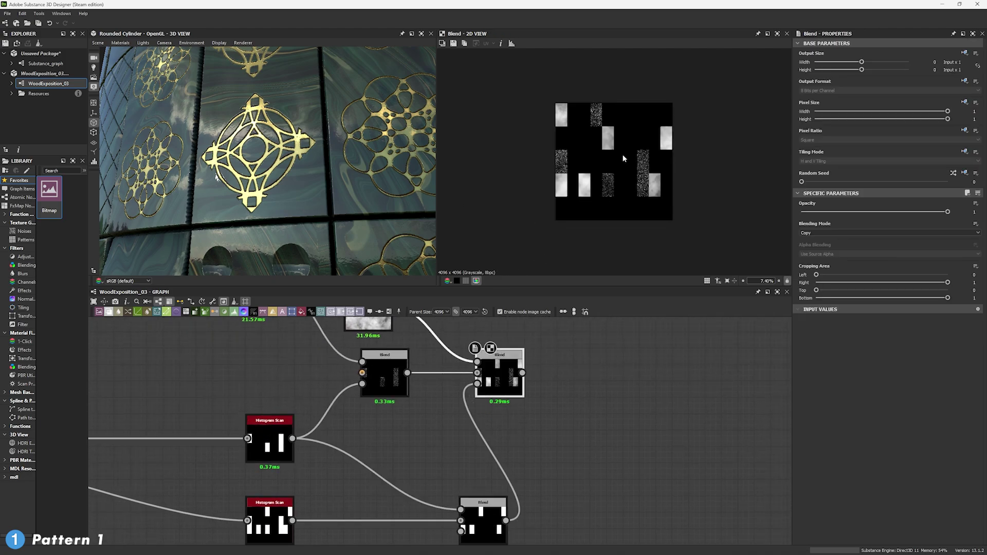
{"action": "scroll", "coordinate": [603, 166], "scroll_direction": "up", "scroll_amount": 3}
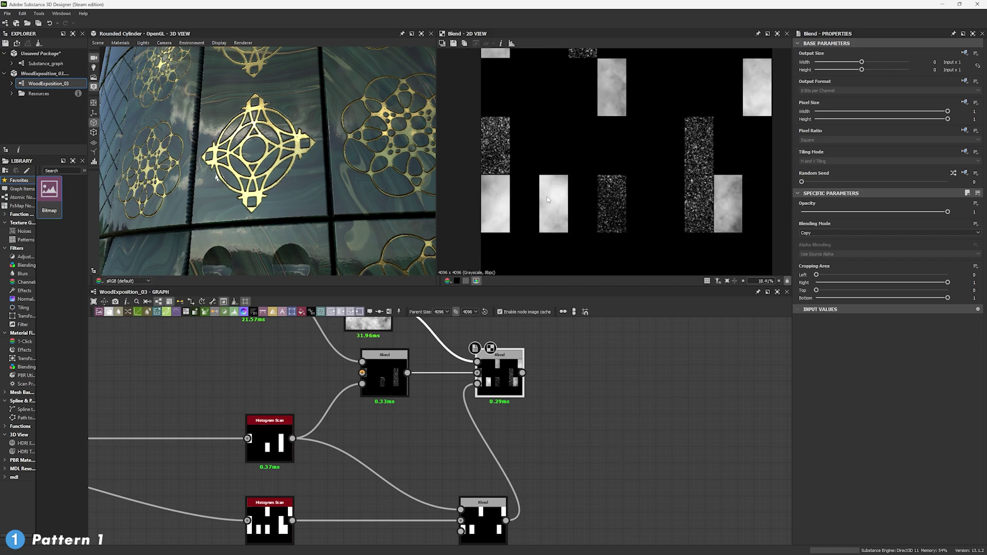
{"action": "scroll", "coordinate": [623, 419], "scroll_direction": "down", "scroll_amount": 4}
{"action": "middle_click_drag", "start_coordinate": [564, 451], "coordinate": [555, 417]}
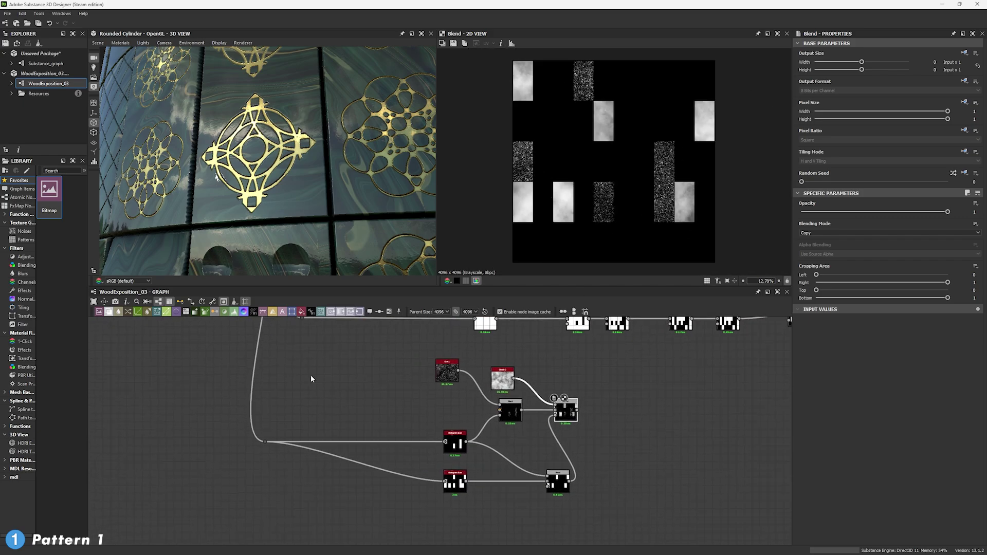
Delete the whole group of test masks, noises, Blend nodes and the Dot feeding them
{"action": "left_click_drag", "start_coordinate": [188, 381], "coordinate": [691, 504]}
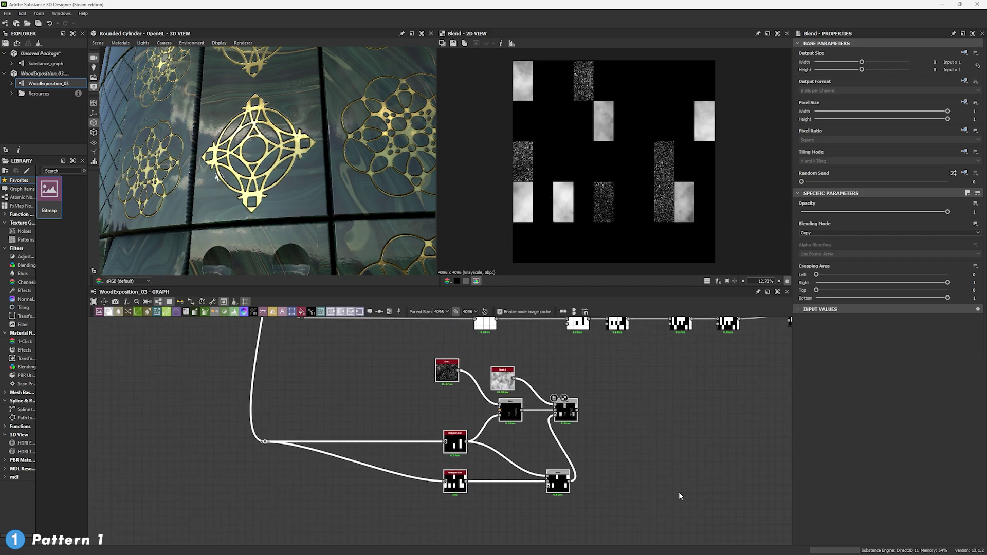
{"action": "key", "text": "Delete"}
Examine Pattern 2's Gaussian Shape and its scale, plus the Gradient (Dynamic) node's orientation and input position
{"action": "scroll", "coordinate": [599, 475], "scroll_direction": "down", "scroll_amount": 5}
{"action": "scroll", "coordinate": [556, 441], "scroll_direction": "up", "scroll_amount": 5}
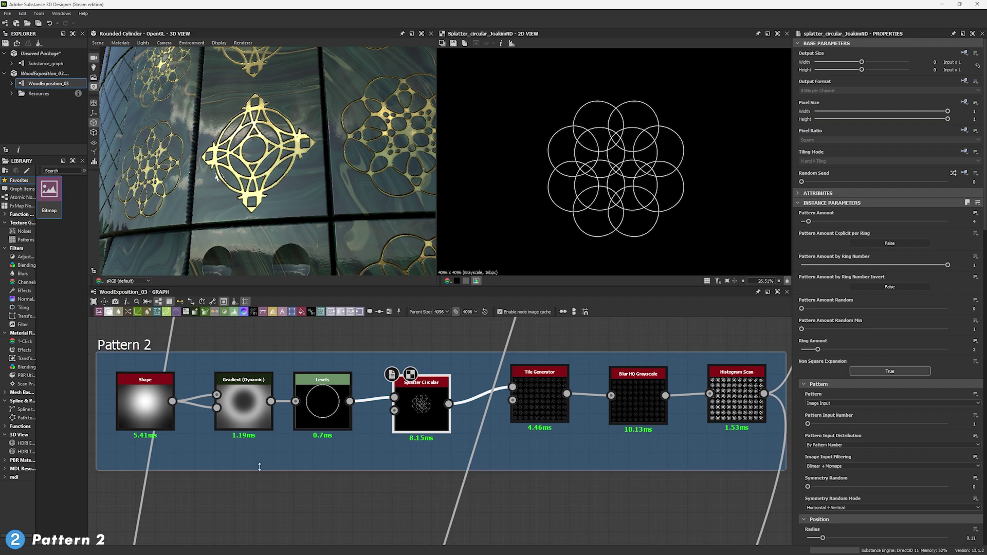
{"action": "scroll", "coordinate": [532, 211], "scroll_direction": "down", "scroll_amount": 2}
{"action": "scroll", "coordinate": [582, 200], "scroll_direction": "up", "scroll_amount": 3}
{"action": "scroll", "coordinate": [635, 179], "scroll_direction": "down", "scroll_amount": 3}
{"action": "double_click", "coordinate": [135, 411]}
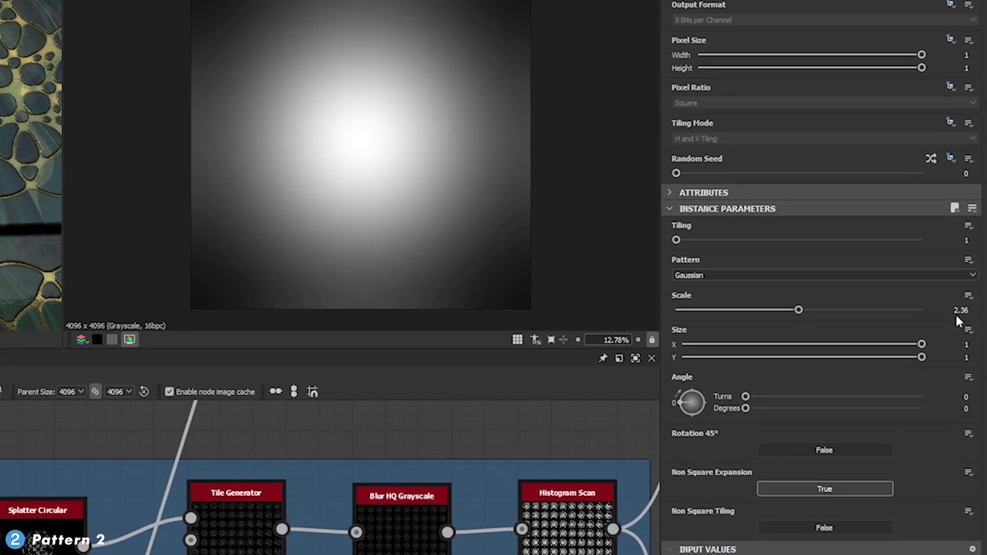
{"action": "left_click", "coordinate": [960, 310]}
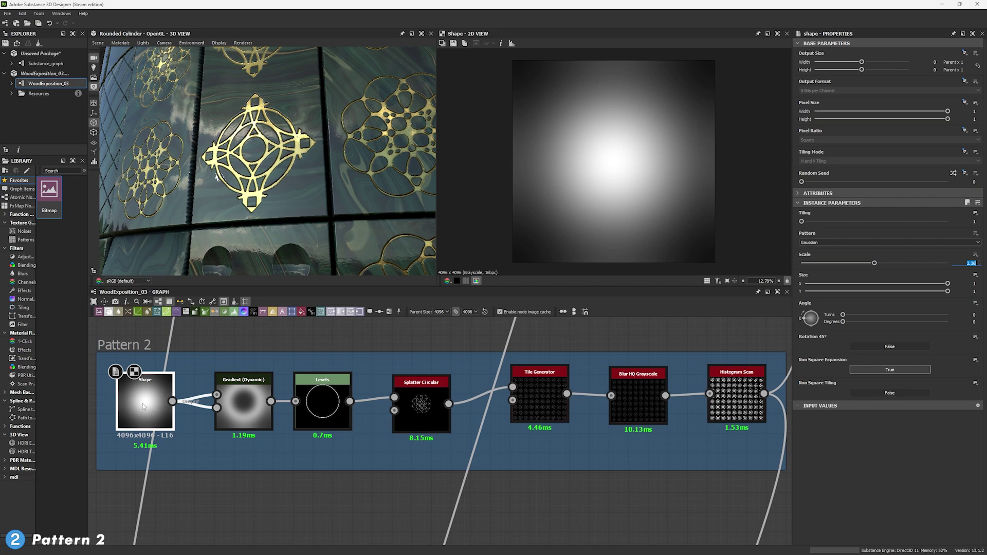
{"action": "left_click", "coordinate": [263, 414]}
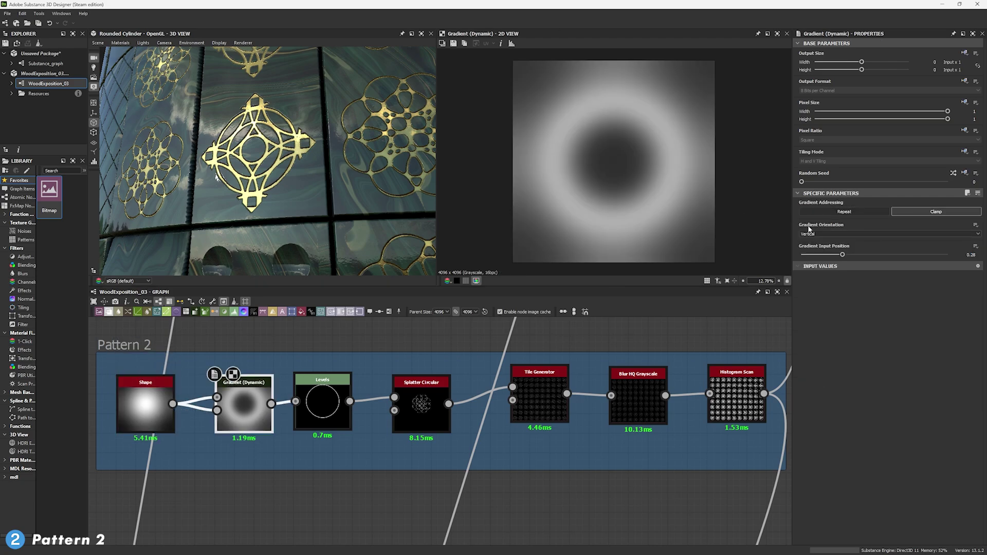
{"action": "double_click", "coordinate": [970, 255]}
Inspect the thin ring from Pattern 2's Levels node up close and display its level settings as numeric values
{"action": "left_click", "coordinate": [322, 408]}
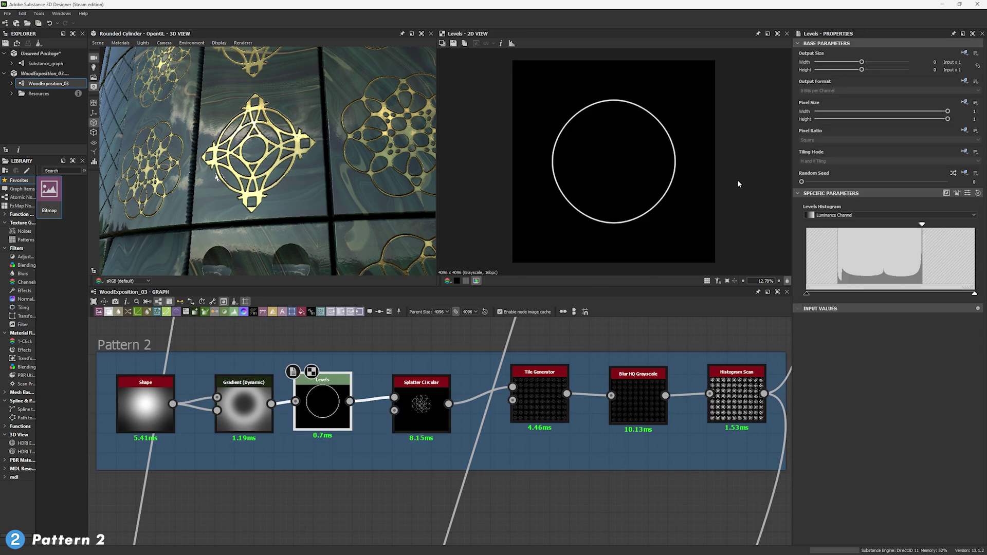
{"action": "scroll", "coordinate": [674, 185], "scroll_direction": "up", "scroll_amount": 10}
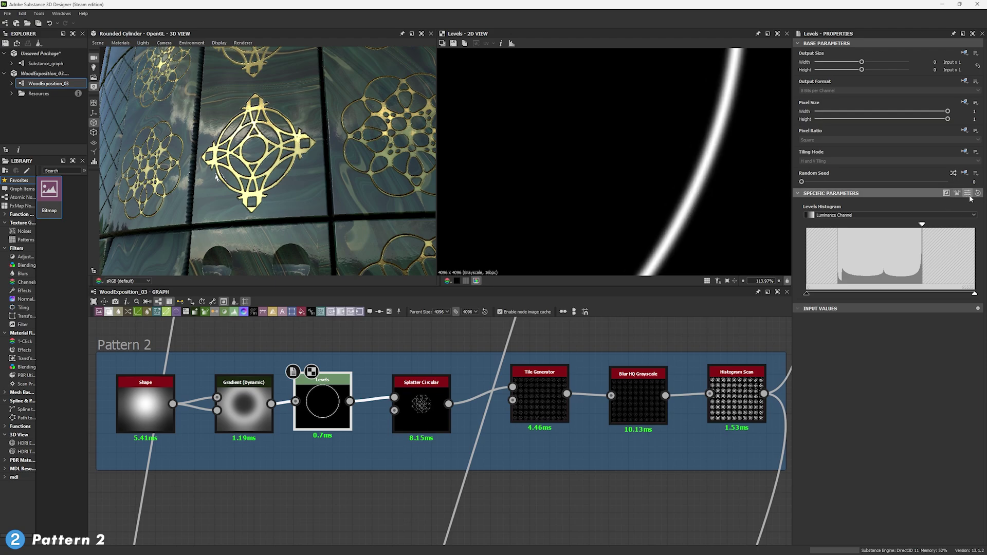
{"action": "scroll", "coordinate": [700, 131], "scroll_direction": "down", "scroll_amount": 7}
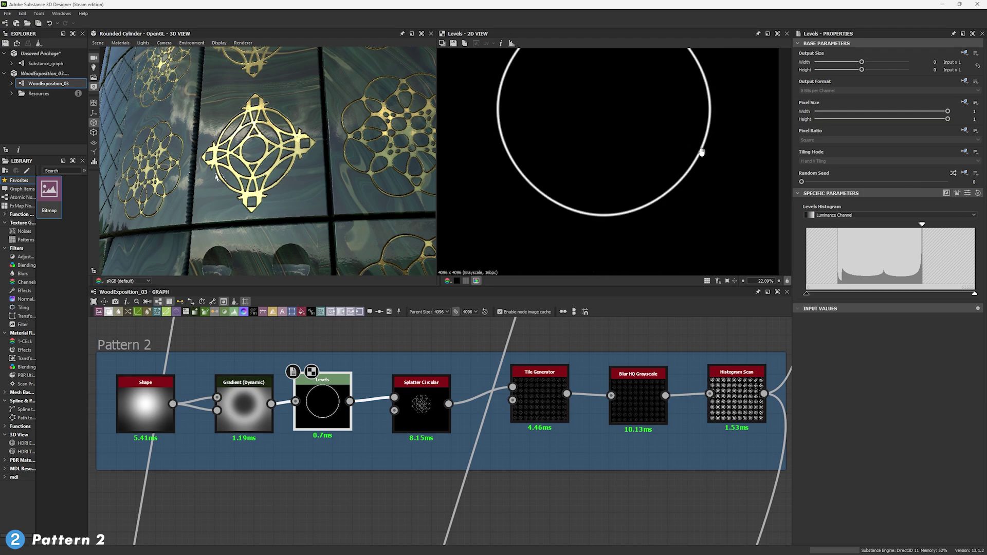
{"action": "left_click", "coordinate": [968, 193]}
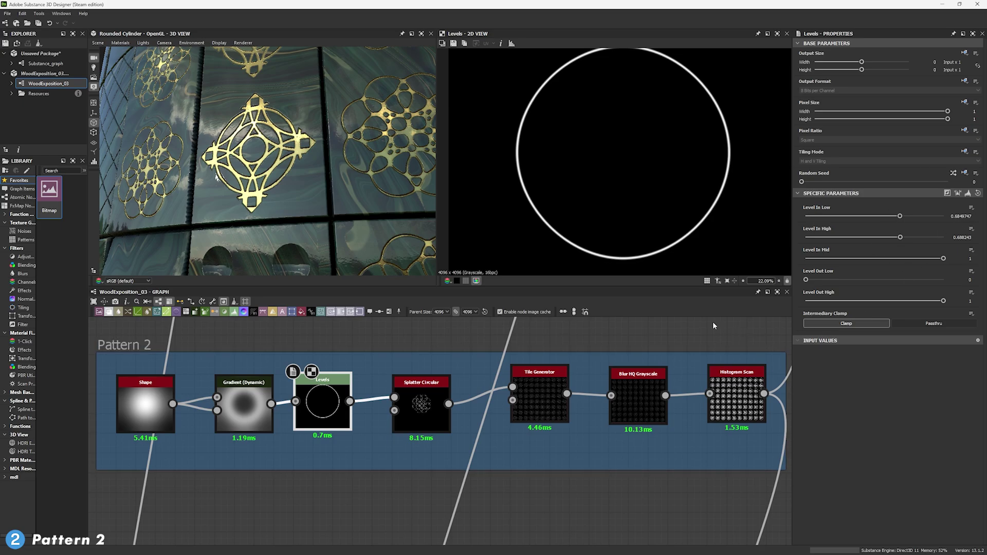
{"action": "scroll", "coordinate": [658, 196], "scroll_direction": "down", "scroll_amount": 2}
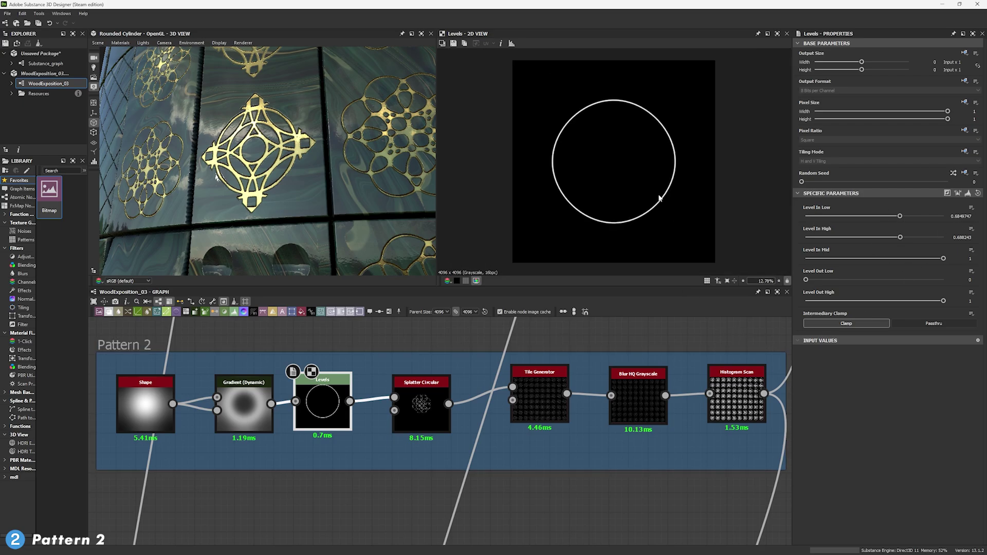
Examine Pattern 2's Splatter Circular node, covering its pattern amount, ring amount, radius, spread and size parameters
{"action": "double_click", "coordinate": [442, 383]}
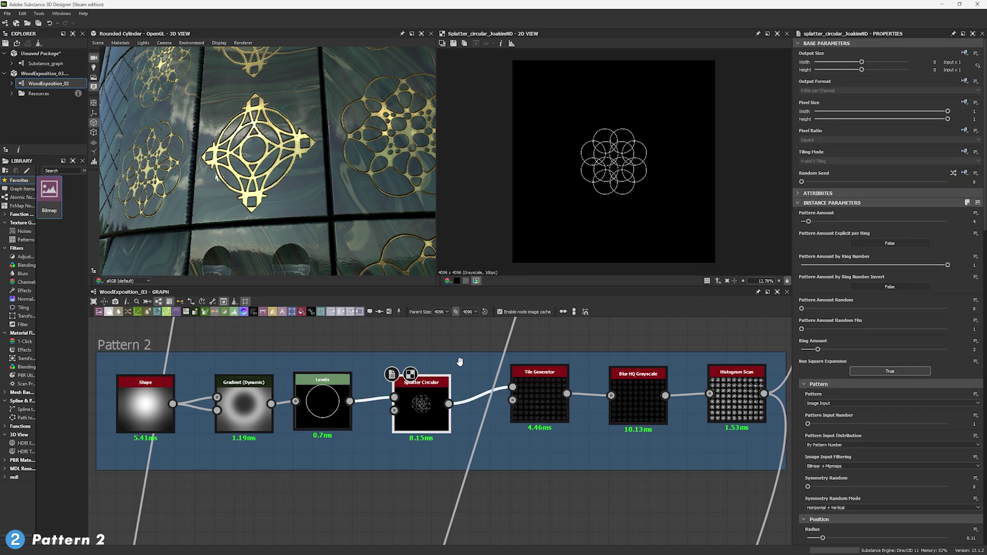
{"action": "scroll", "coordinate": [573, 205], "scroll_direction": "down", "scroll_amount": 2}
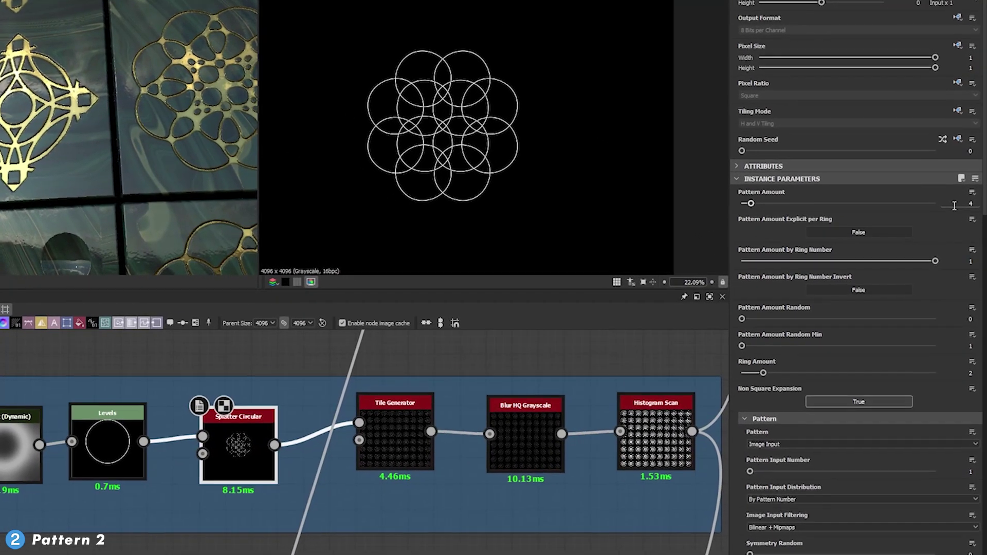
{"action": "left_click_drag", "start_coordinate": [963, 222], "coordinate": [978, 225]}
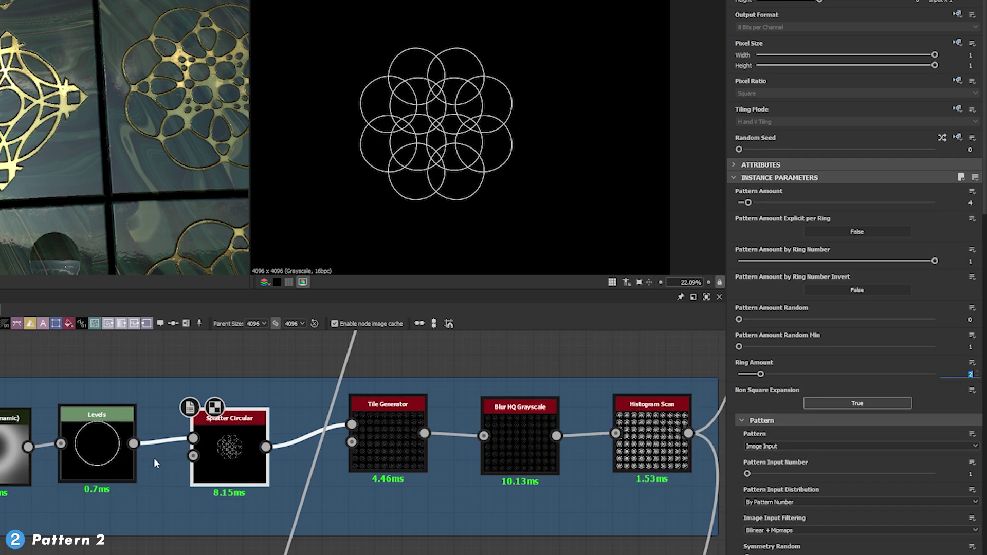
{"action": "scroll", "coordinate": [791, 436], "scroll_direction": "down", "scroll_amount": 1}
{"action": "scroll", "coordinate": [791, 436], "scroll_direction": "down", "scroll_amount": 5}
{"action": "double_click", "coordinate": [971, 441]}
{"action": "scroll", "coordinate": [937, 519], "scroll_direction": "down", "scroll_amount": 1}
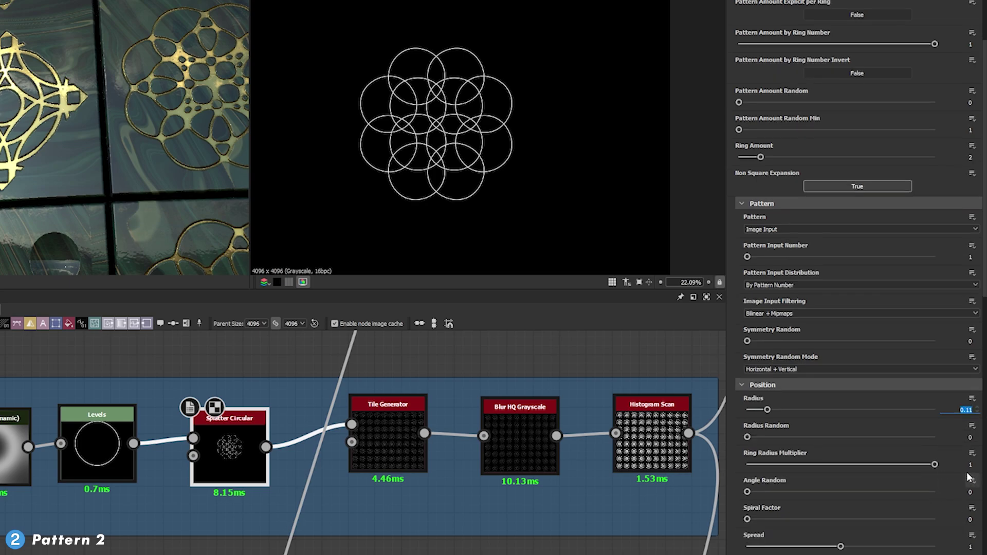
{"action": "double_click", "coordinate": [969, 464]}
{"action": "scroll", "coordinate": [960, 541], "scroll_direction": "down", "scroll_amount": 1}
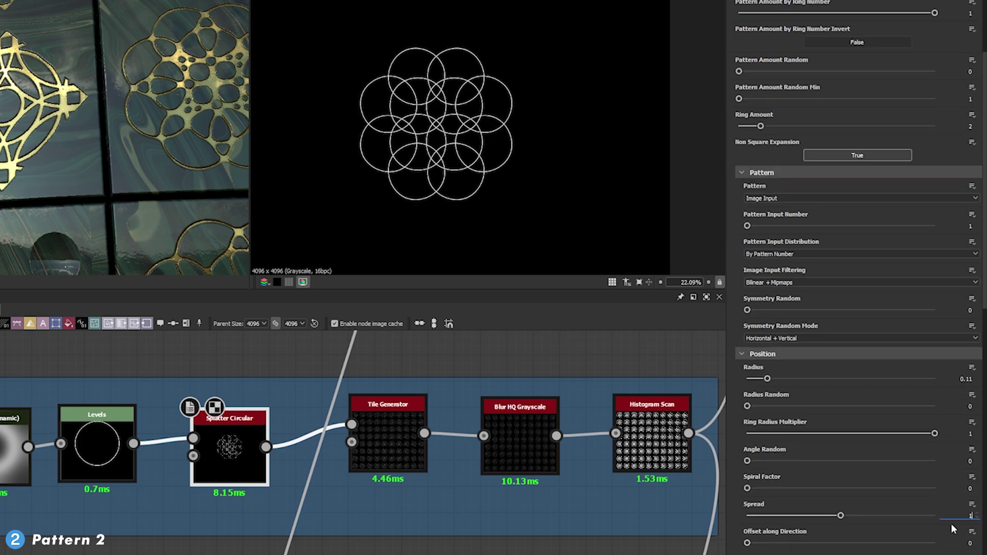
{"action": "scroll", "coordinate": [976, 524], "scroll_direction": "down", "scroll_amount": 4}
{"action": "double_click", "coordinate": [966, 528]}
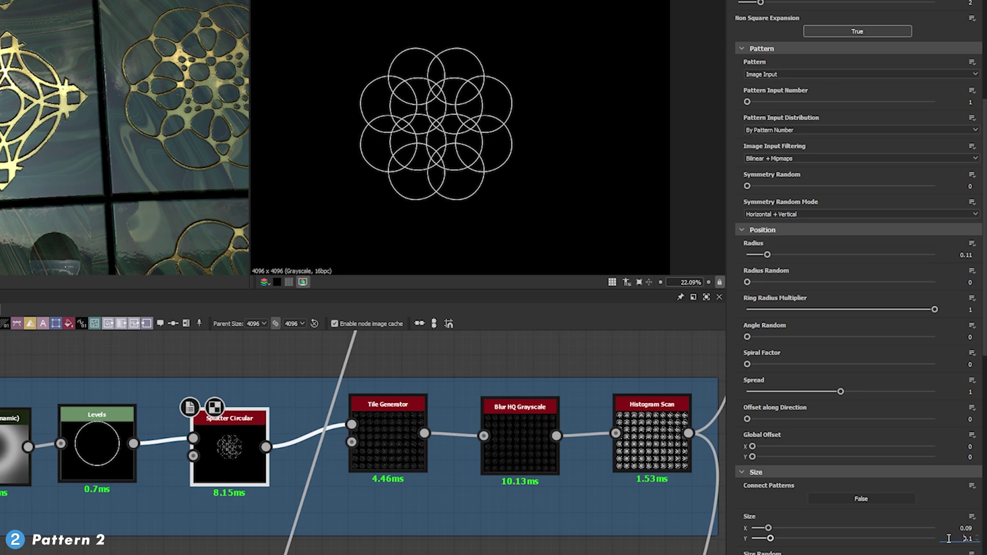
{"action": "scroll", "coordinate": [859, 309], "scroll_direction": "down", "scroll_amount": 3}
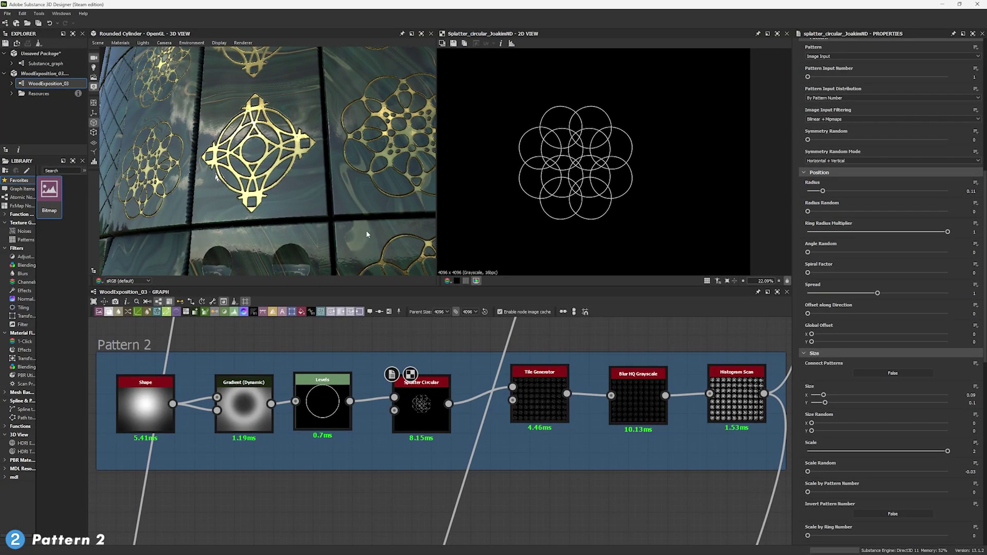
View Pattern 1's Tile Generator and Splatter Circular nodes to compare them with Pattern 2's setup
{"action": "scroll", "coordinate": [393, 368], "scroll_direction": "down", "scroll_amount": 5}
{"action": "middle_click_drag", "start_coordinate": [402, 354], "coordinate": [498, 470]}
{"action": "middle_click_drag", "start_coordinate": [355, 441], "coordinate": [431, 375]}
{"action": "scroll", "coordinate": [418, 411], "scroll_direction": "up", "scroll_amount": 5}
{"action": "double_click", "coordinate": [428, 407]}
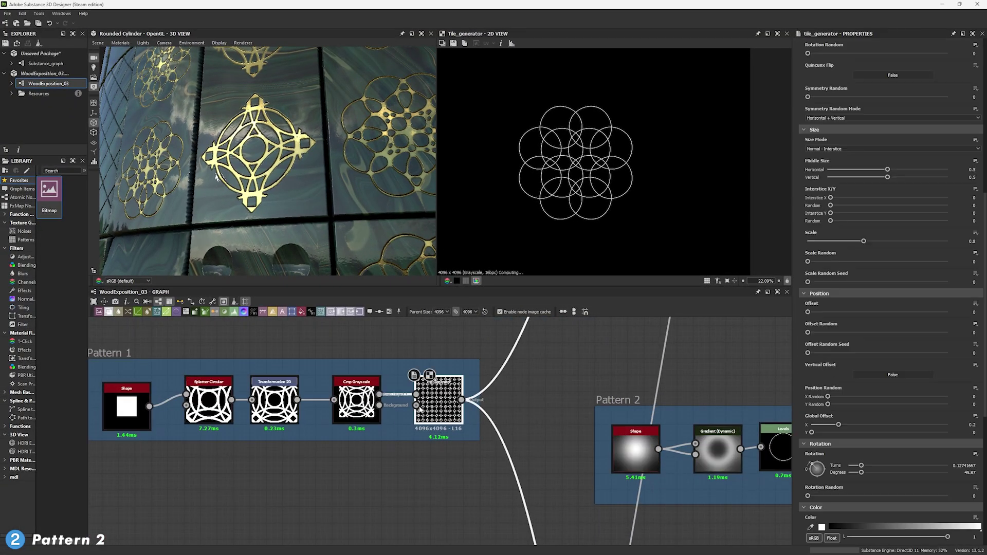
{"action": "double_click", "coordinate": [217, 416]}
Examine Pattern 2's Tile Generator, including its tiling amounts, pattern input and rotation angle
{"action": "scroll", "coordinate": [566, 216], "scroll_direction": "down", "scroll_amount": 6}
{"action": "middle_click_drag", "start_coordinate": [564, 380], "coordinate": [352, 372]}
{"action": "scroll", "coordinate": [531, 393], "scroll_direction": "down", "scroll_amount": 3}
{"action": "middle_click_drag", "start_coordinate": [531, 394], "coordinate": [496, 390]}
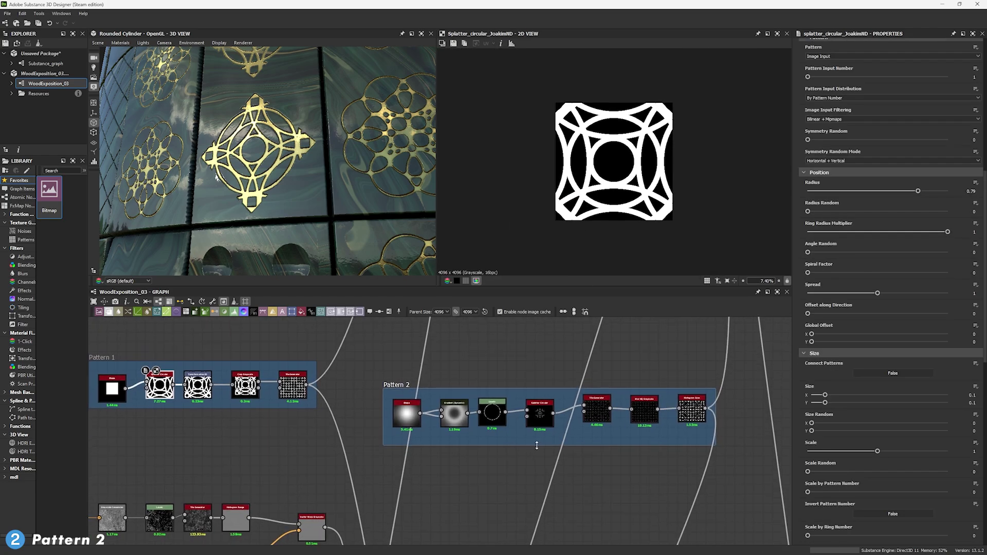
{"action": "scroll", "coordinate": [584, 424], "scroll_direction": "up", "scroll_amount": 4}
{"action": "double_click", "coordinate": [606, 401]}
{"action": "scroll", "coordinate": [612, 144], "scroll_direction": "up", "scroll_amount": 5}
{"action": "scroll", "coordinate": [968, 152], "scroll_direction": "up", "scroll_amount": 5}
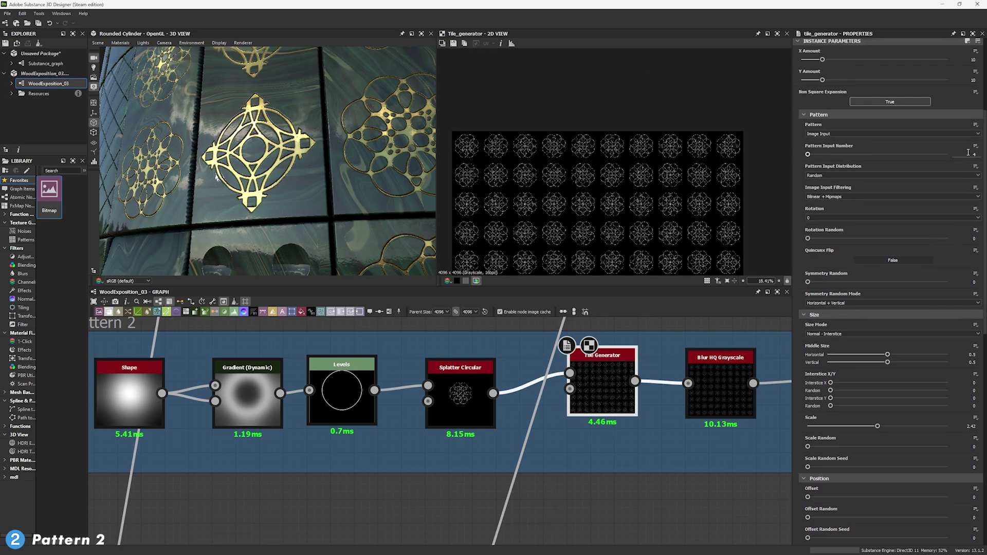
{"action": "scroll", "coordinate": [920, 211], "scroll_direction": "down", "scroll_amount": 10}
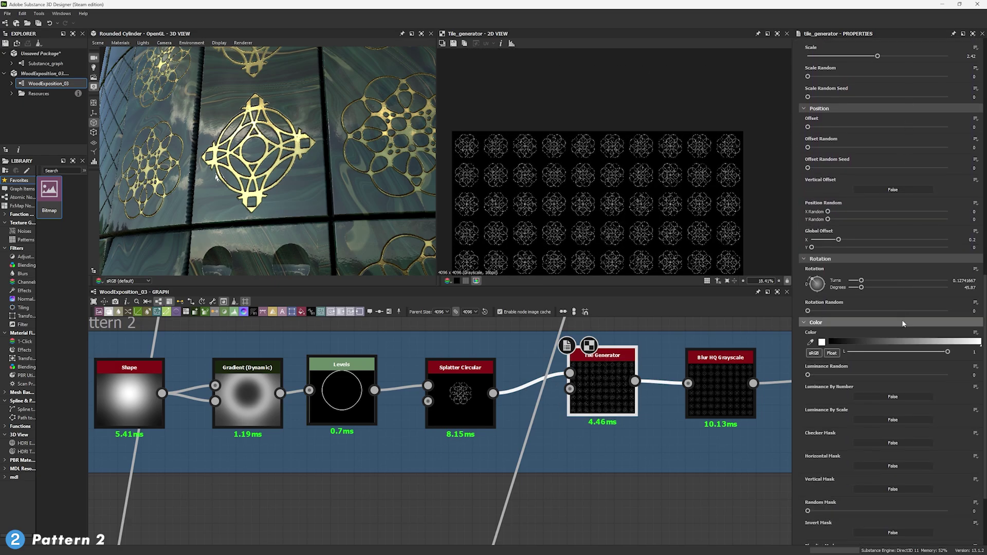
{"action": "left_click", "coordinate": [964, 287]}
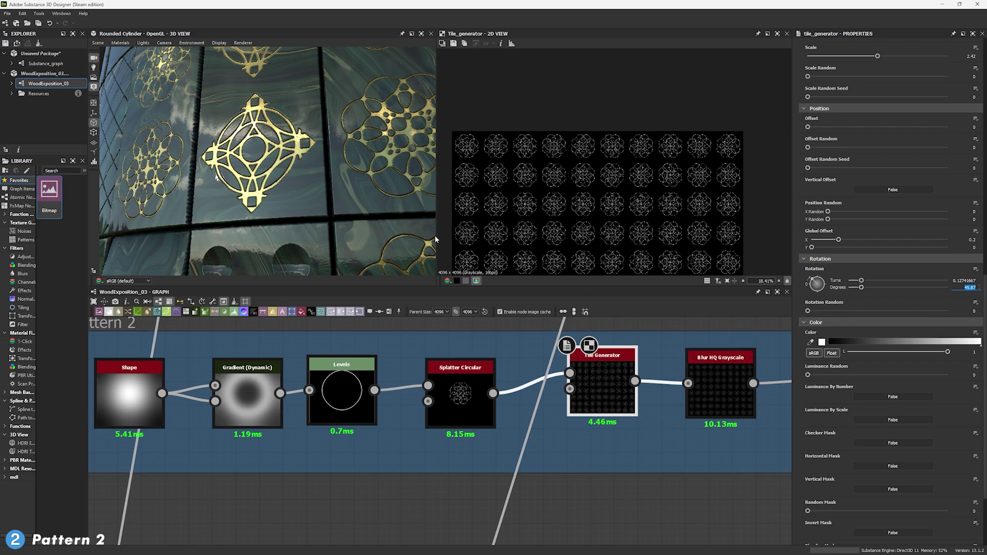
Inspect one blurred ornament from Pattern 2's Blur HQ Grayscale node up close
{"action": "scroll", "coordinate": [577, 223], "scroll_direction": "up", "scroll_amount": 4}
{"action": "middle_click_drag", "start_coordinate": [526, 338], "coordinate": [300, 345]}
{"action": "double_click", "coordinate": [509, 411]}
{"action": "scroll", "coordinate": [631, 196], "scroll_direction": "up", "scroll_amount": 3}
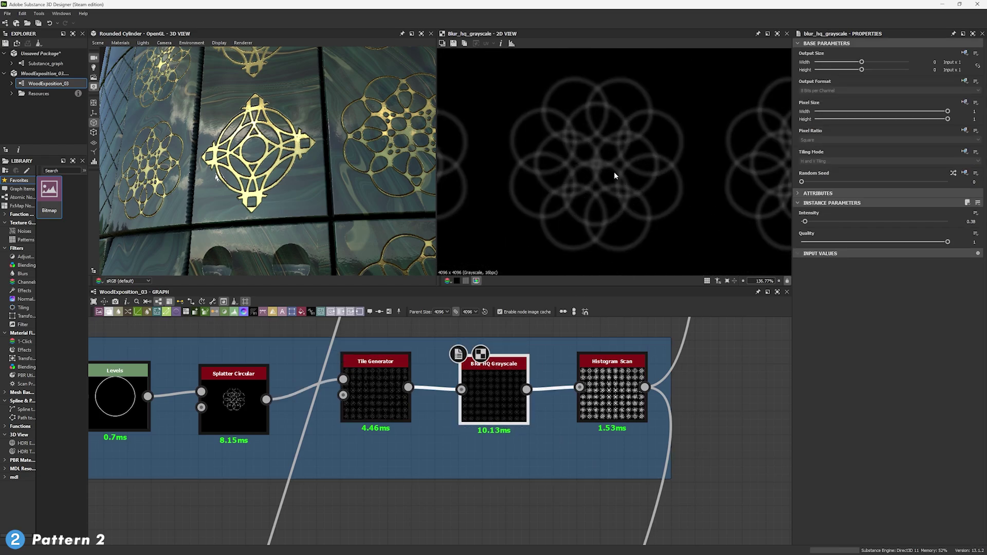
{"action": "scroll", "coordinate": [603, 175], "scroll_direction": "up", "scroll_amount": 2}
Display Pattern 2's Histogram Scan output and compare it with the gold ornament on the 3D cylinder
{"action": "double_click", "coordinate": [611, 393]}
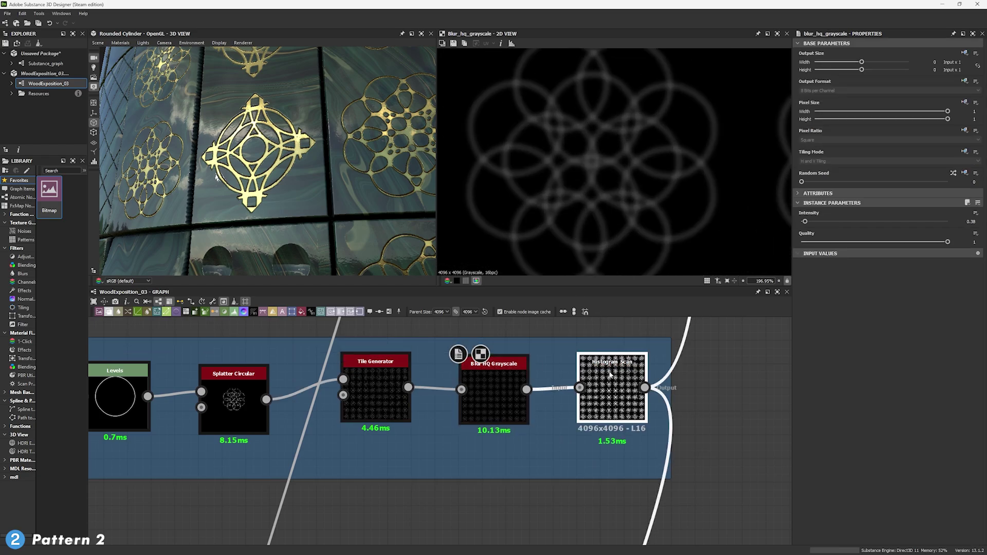
{"action": "scroll", "coordinate": [513, 216], "scroll_direction": "down", "scroll_amount": 5}
{"action": "left_click_drag", "start_coordinate": [379, 186], "coordinate": [362, 191]}
{"action": "scroll", "coordinate": [557, 430], "scroll_direction": "down", "scroll_amount": 1}
{"action": "middle_click_drag", "start_coordinate": [557, 430], "coordinate": [525, 389]}
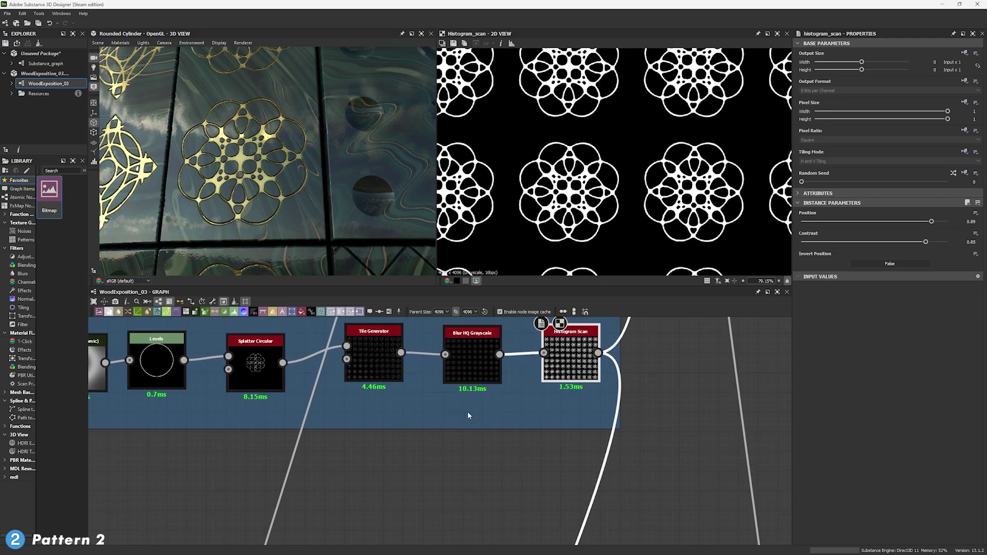
Duplicate Pattern 2's Blur HQ Grayscale and Histogram Scan nodes as a separate branch below the frame
{"action": "left_click_drag", "start_coordinate": [467, 412], "coordinate": [569, 374]}
{"action": "key", "text": "ctrl+c"}
{"action": "key", "text": "ctrl+v"}
{"action": "middle_click_drag", "start_coordinate": [434, 440], "coordinate": [454, 469]}
{"action": "scroll", "coordinate": [406, 414], "scroll_direction": "up", "scroll_amount": 2}
{"action": "scroll", "coordinate": [454, 468], "scroll_direction": "down", "scroll_amount": 1}
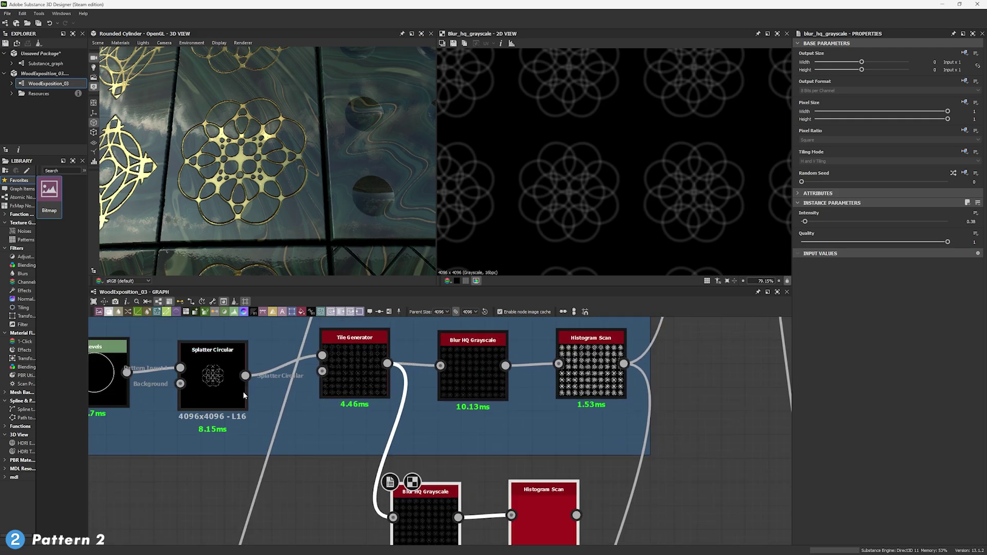
Compare Pattern 2's raw Splatter Circular output with the thickened shapes from the original Histogram Scan node
{"action": "double_click", "coordinate": [212, 375]}
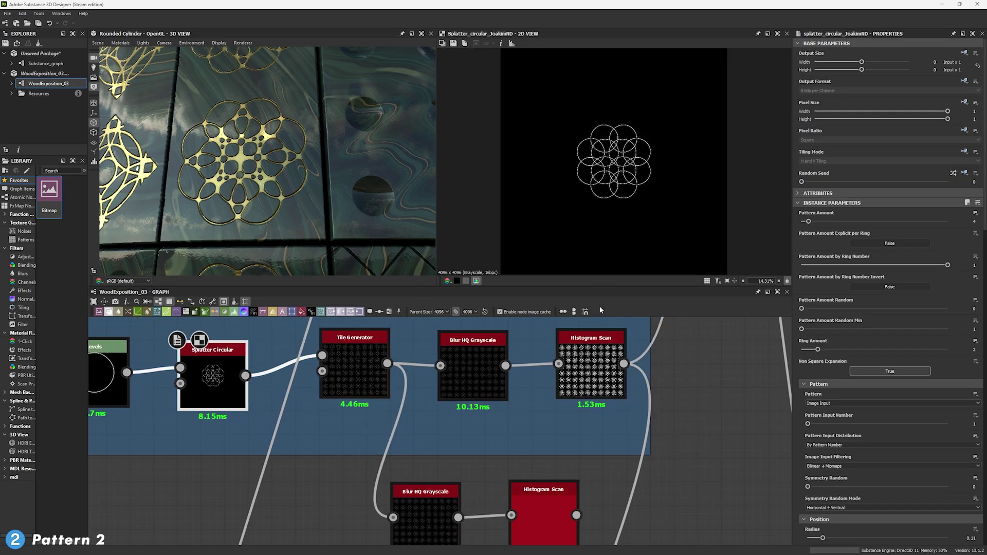
{"action": "double_click", "coordinate": [600, 371]}
{"action": "scroll", "coordinate": [640, 248], "scroll_direction": "up", "scroll_amount": 6}
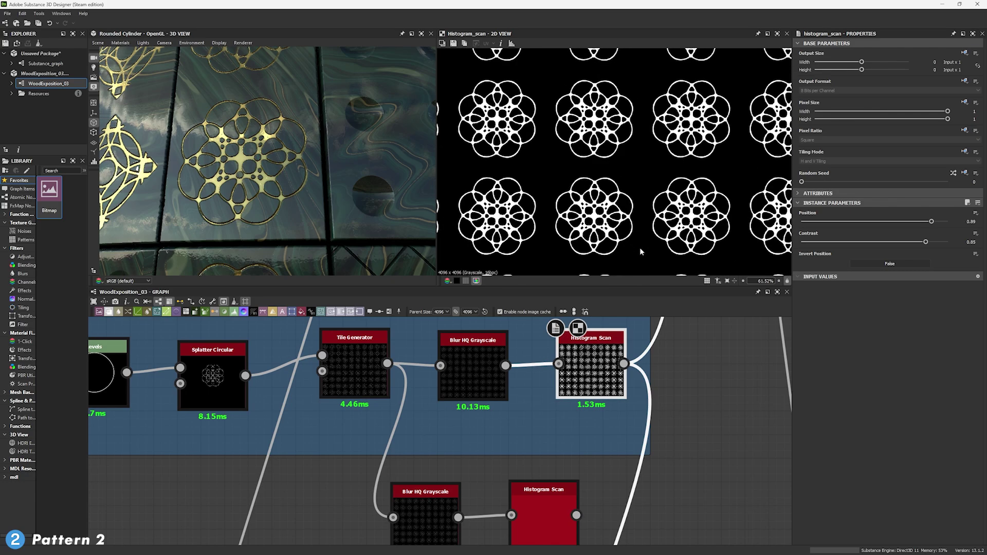
{"action": "middle_click_drag", "start_coordinate": [568, 329], "coordinate": [492, 170]}
{"action": "scroll", "coordinate": [422, 359], "scroll_direction": "up", "scroll_amount": 5}
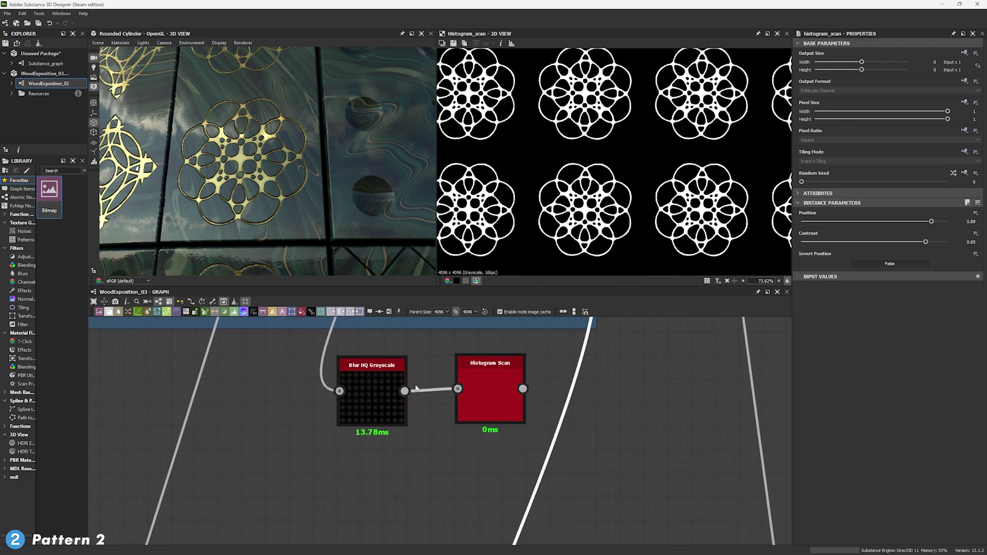
{"action": "scroll", "coordinate": [383, 360], "scroll_direction": "down", "scroll_amount": 5}
{"action": "scroll", "coordinate": [415, 344], "scroll_direction": "down", "scroll_amount": 2}
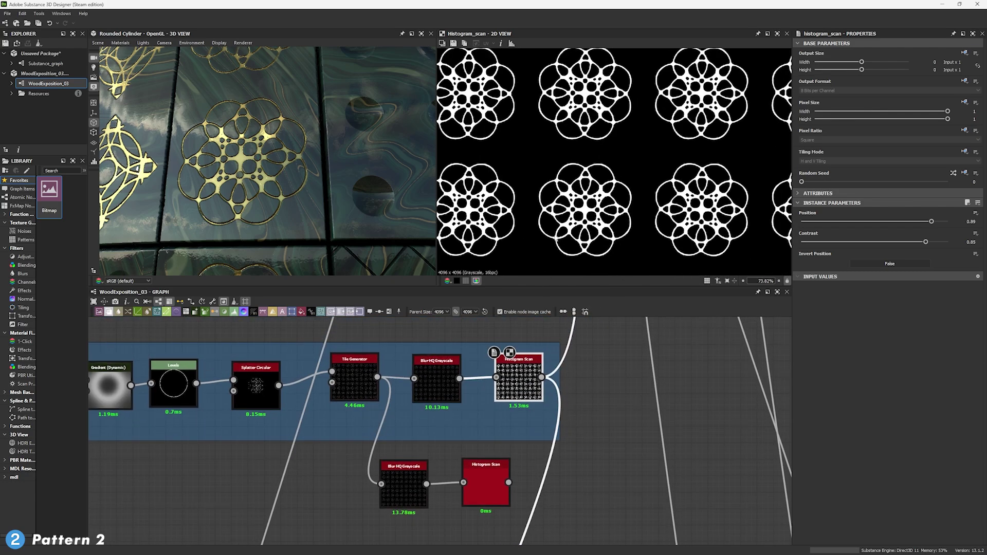
{"action": "middle_click_drag", "start_coordinate": [206, 450], "coordinate": [309, 461]}
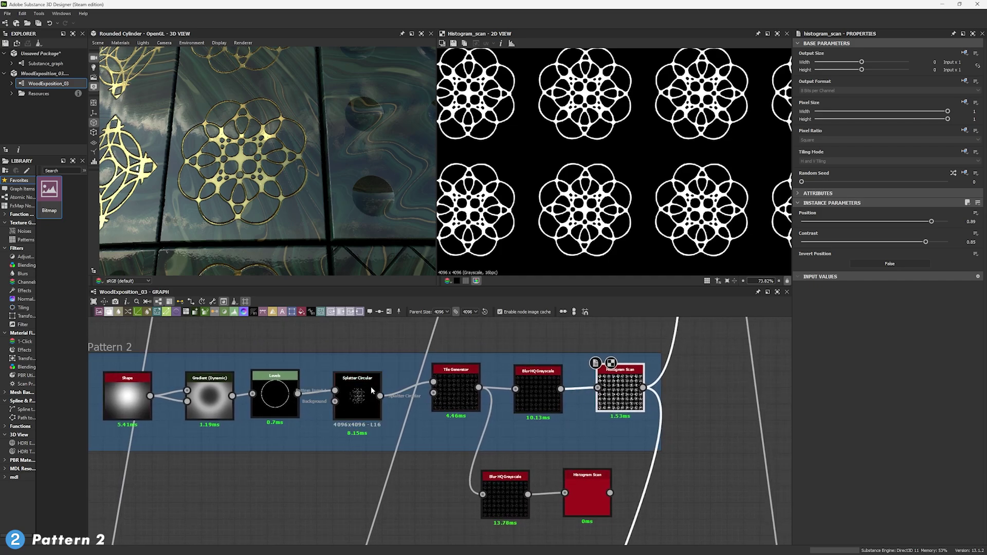
Delete the duplicated branch and instead place a copy of the Splatter Circular to Histogram Scan chain above Pattern 2
{"action": "left_click_drag", "start_coordinate": [487, 467], "coordinate": [581, 502]}
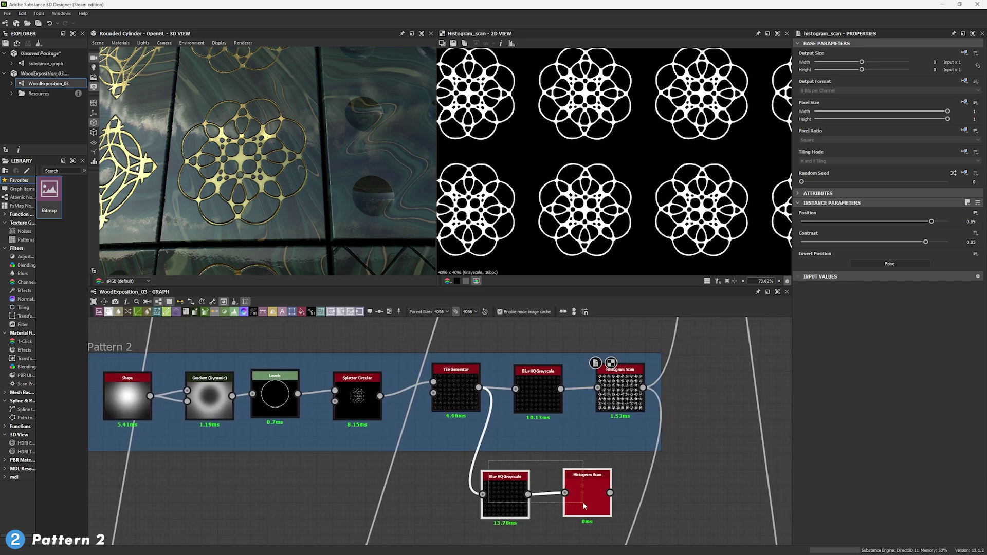
{"action": "key", "text": "Delete"}
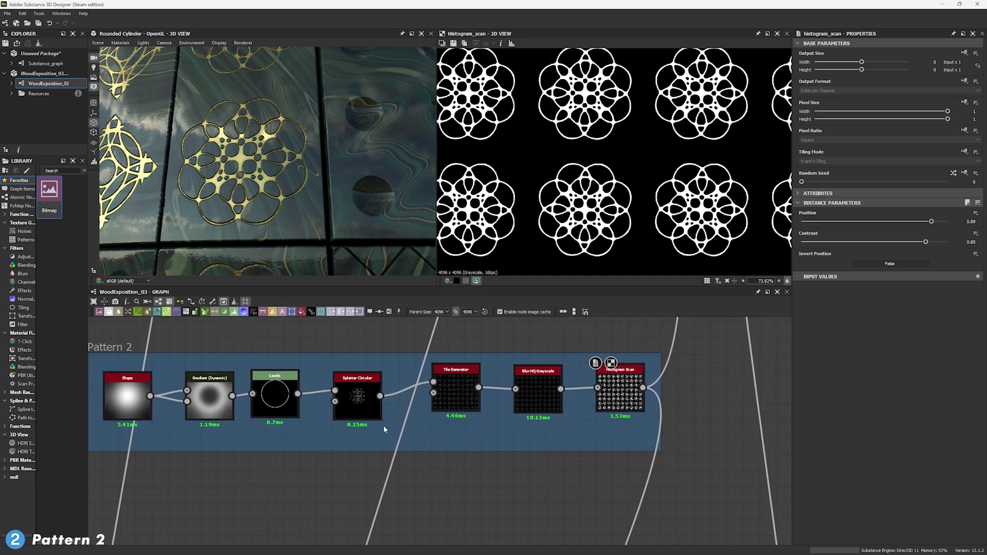
{"action": "left_click_drag", "start_coordinate": [382, 427], "coordinate": [612, 396]}
{"action": "middle_click_drag", "start_coordinate": [571, 354], "coordinate": [548, 442]}
{"action": "key", "text": "ctrl+v"}
{"action": "middle_click_drag", "start_coordinate": [560, 377], "coordinate": [529, 386]}
{"action": "left_click_drag", "start_coordinate": [530, 386], "coordinate": [481, 377]}
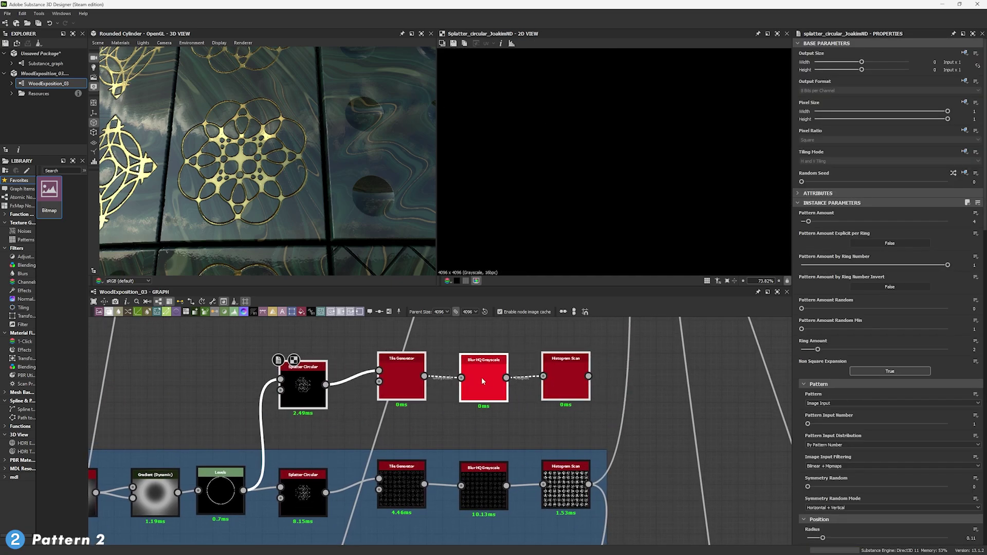
Preview the copied Histogram Scan and set the copied Splatter Circular's Ring Amount to 3
{"action": "double_click", "coordinate": [575, 392]}
{"action": "left_click", "coordinate": [307, 382]}
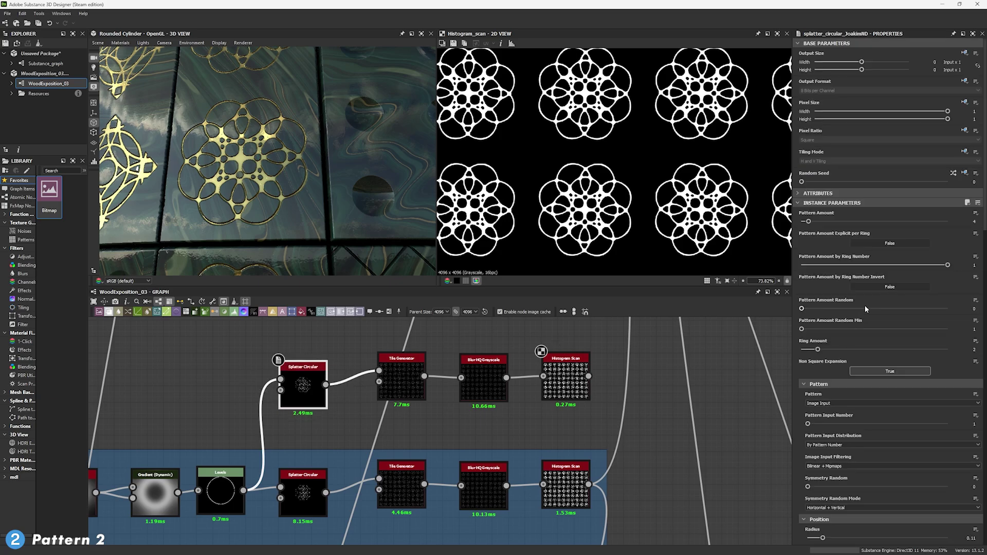
{"action": "scroll", "coordinate": [868, 300], "scroll_direction": "down", "scroll_amount": 3}
{"action": "mouse_move", "coordinate": [818, 257]}
{"action": "left_mouse_down"}
{"action": "mouse_move", "coordinate": [848, 258]}
{"action": "mouse_move", "coordinate": [811, 258]}
{"action": "mouse_move", "coordinate": [833, 258]}
{"action": "left_mouse_up"}
{"action": "scroll", "coordinate": [826, 379], "scroll_direction": "down", "scroll_amount": 3}
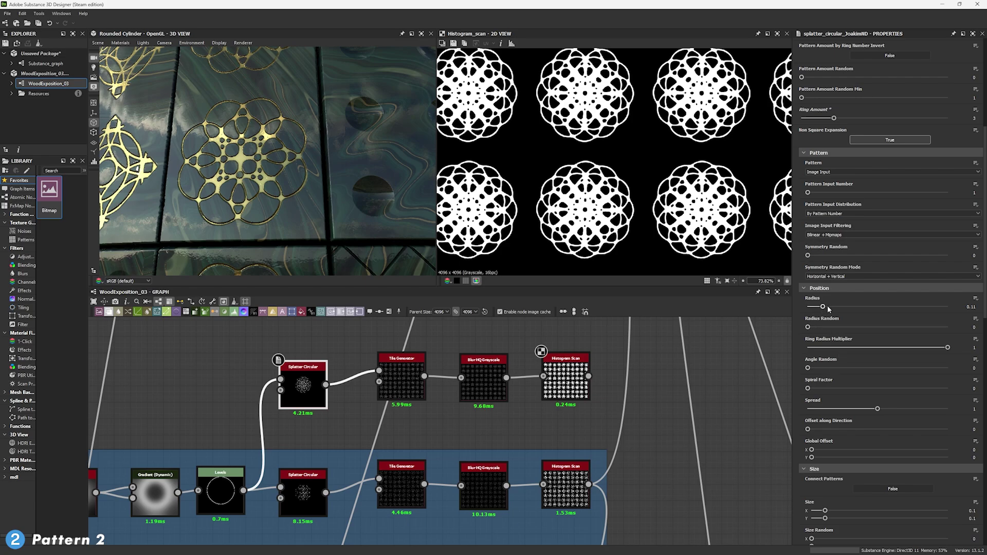
Try different radius, size and scale settings on the copied Splatter Circular, undoing the trial changes
{"action": "mouse_move", "coordinate": [828, 308]}
{"action": "left_mouse_down"}
{"action": "mouse_move", "coordinate": [842, 311]}
{"action": "mouse_move", "coordinate": [828, 312]}
{"action": "left_mouse_up"}
{"action": "key", "text": "ctrl+z"}
{"action": "scroll", "coordinate": [843, 372], "scroll_direction": "down", "scroll_amount": 4}
{"action": "left_click_drag", "start_coordinate": [826, 379], "coordinate": [891, 379]}
{"action": "key", "text": "ctrl+z"}
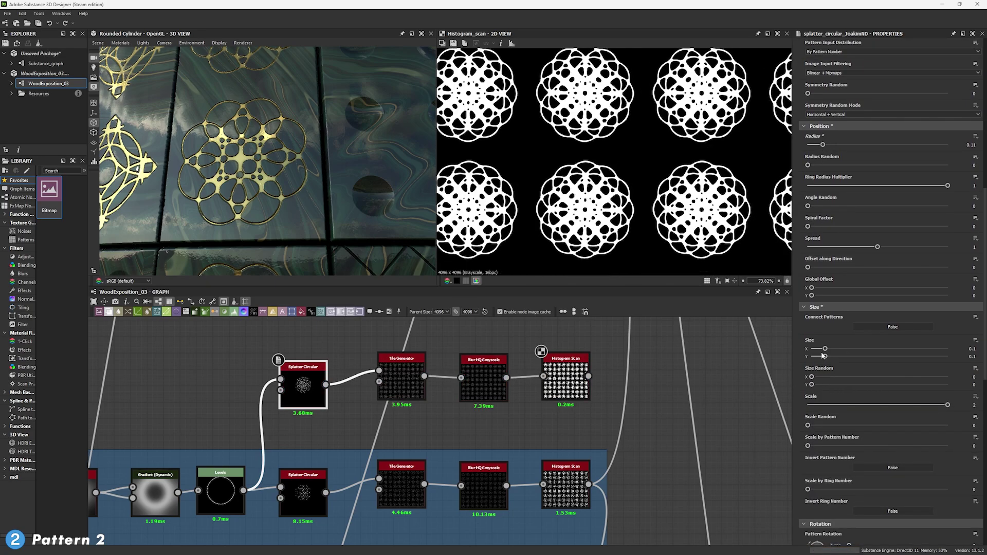
{"action": "mouse_move", "coordinate": [837, 352]}
{"action": "left_mouse_down"}
{"action": "mouse_move", "coordinate": [848, 350]}
{"action": "mouse_move", "coordinate": [825, 350]}
{"action": "left_mouse_up"}
{"action": "left_click_drag", "start_coordinate": [947, 405], "coordinate": [980, 449]}
{"action": "left_click_drag", "start_coordinate": [813, 427], "coordinate": [951, 441]}
{"action": "scroll", "coordinate": [856, 446], "scroll_direction": "down", "scroll_amount": 3}
{"action": "key", "text": "ctrl+z"}
Set the copied Splatter Circular's Pattern Rotation Random to 1 and Ring Rotation Random to 0.67
{"action": "scroll", "coordinate": [848, 448], "scroll_direction": "down", "scroll_amount": 3}
{"action": "scroll", "coordinate": [843, 450], "scroll_direction": "down", "scroll_amount": 1}
{"action": "scroll", "coordinate": [843, 449], "scroll_direction": "down", "scroll_amount": 1}
{"action": "left_click_drag", "start_coordinate": [807, 465], "coordinate": [900, 464]}
{"action": "scroll", "coordinate": [900, 464], "scroll_direction": "down", "scroll_amount": 3}
{"action": "scroll", "coordinate": [818, 452], "scroll_direction": "down", "scroll_amount": 3}
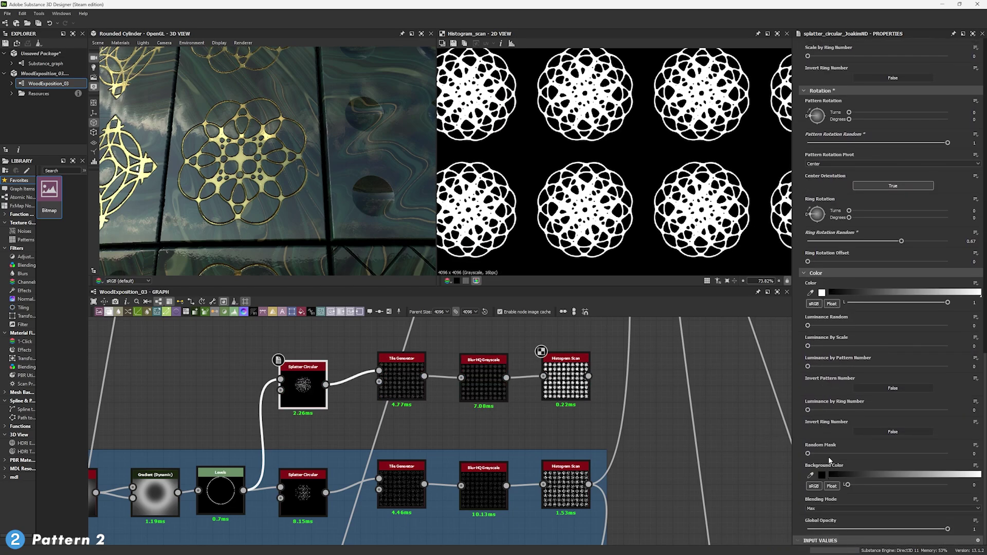
Delete the copied Splatter Circular, Tile Generator, Blur HQ Grayscale and Histogram Scan nodes above Pattern 2
{"action": "left_click_drag", "start_coordinate": [498, 346], "coordinate": [519, 358]}
{"action": "key", "text": "Delete"}
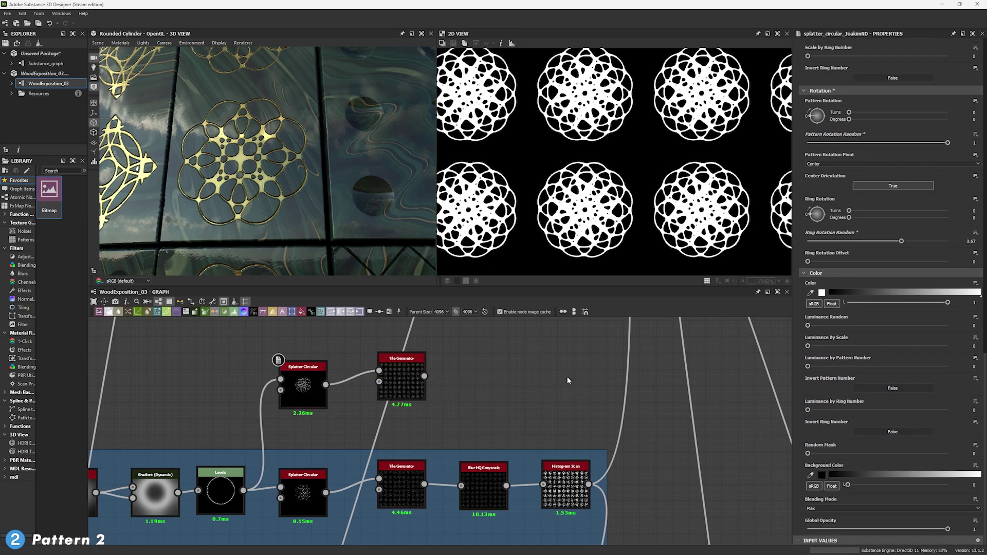
{"action": "left_click_drag", "start_coordinate": [242, 329], "coordinate": [317, 368]}
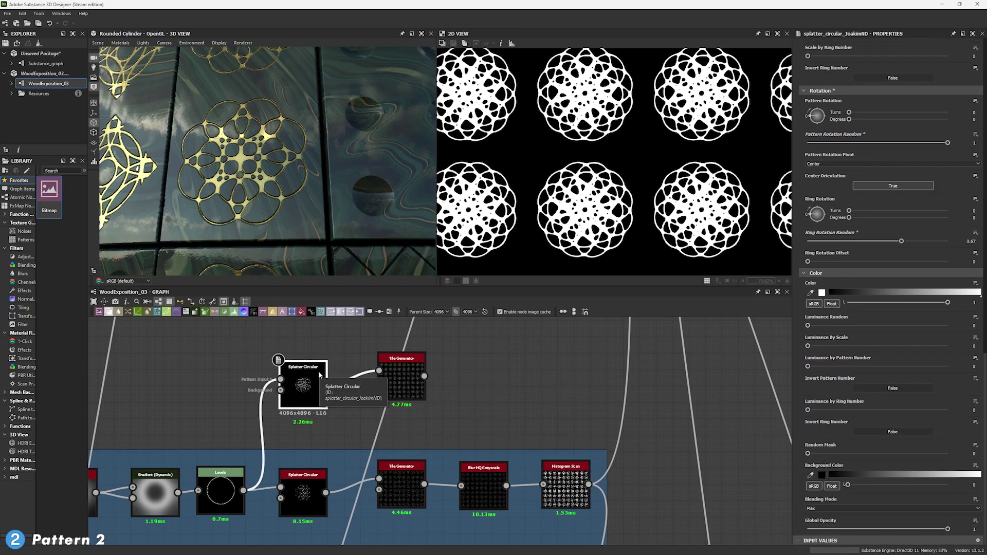
{"action": "key", "text": "Delete"}
Look over the ornaments across the whole 3D cylinder and display the original Pattern 2 Histogram Scan output
{"action": "middle_click_drag", "start_coordinate": [687, 185], "coordinate": [687, 119]}
{"action": "scroll", "coordinate": [326, 174], "scroll_direction": "down", "scroll_amount": 10}
{"action": "left_click_drag", "start_coordinate": [326, 174], "coordinate": [270, 208]}
{"action": "scroll", "coordinate": [262, 203], "scroll_direction": "up", "scroll_amount": 4}
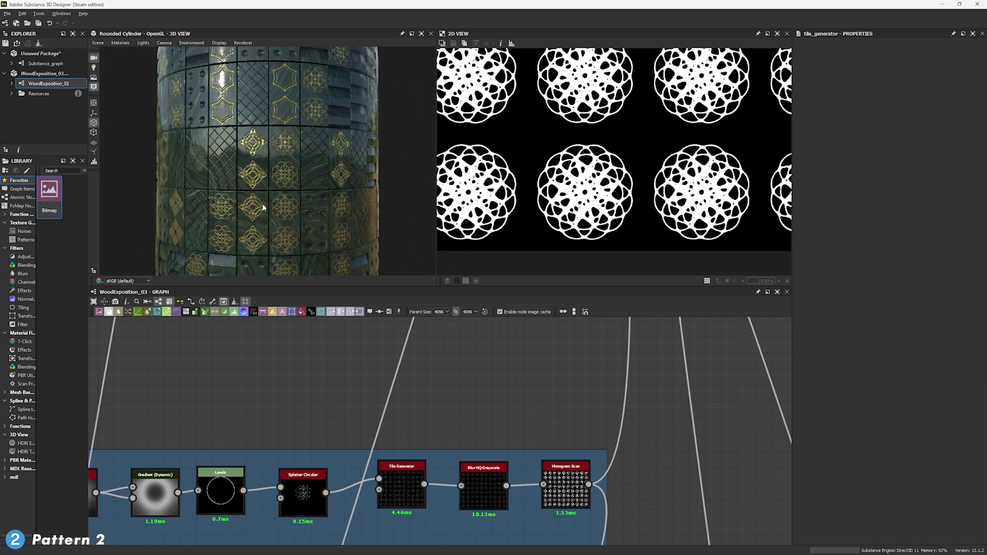
{"action": "left_click", "coordinate": [555, 475]}
Trace Pattern 2's output to the Blend node in the main chain and view its result and subtract settings
{"action": "scroll", "coordinate": [523, 402], "scroll_direction": "down", "scroll_amount": 5}
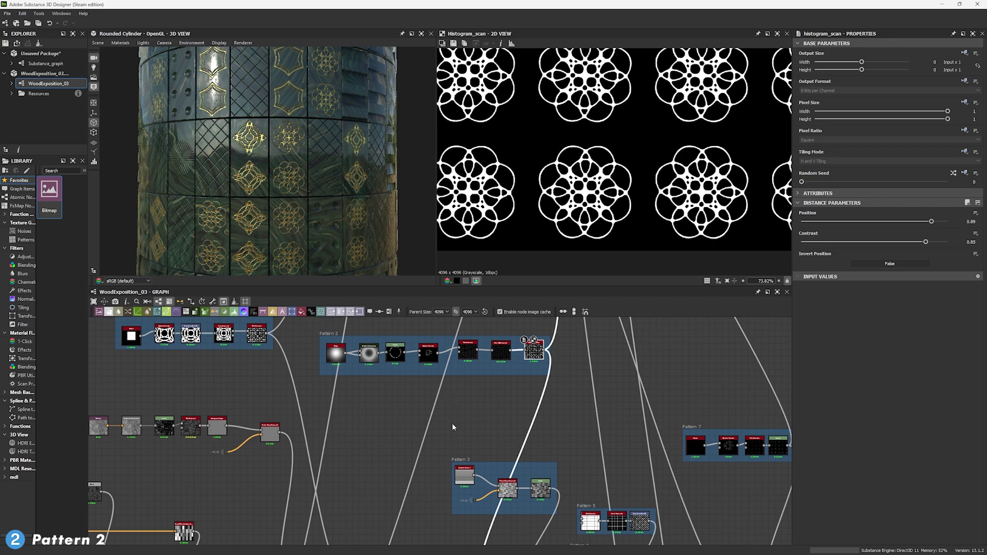
{"action": "middle_click_drag", "start_coordinate": [450, 424], "coordinate": [435, 403]}
{"action": "scroll", "coordinate": [437, 404], "scroll_direction": "down", "scroll_amount": 6}
{"action": "middle_click_drag", "start_coordinate": [349, 489], "coordinate": [355, 464]}
{"action": "scroll", "coordinate": [353, 463], "scroll_direction": "up", "scroll_amount": 7}
{"action": "left_click", "coordinate": [489, 399]}
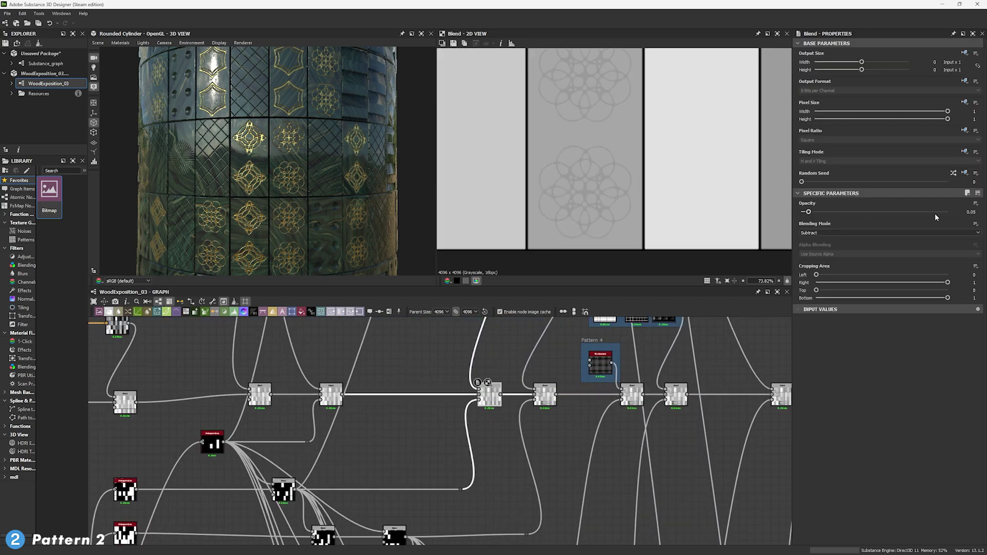
Show the material on the Plane (hi-res) mesh and look closely at the stepped Pattern 3 tiles from a low angle
{"action": "middle_click_drag", "start_coordinate": [185, 522], "coordinate": [263, 491]}
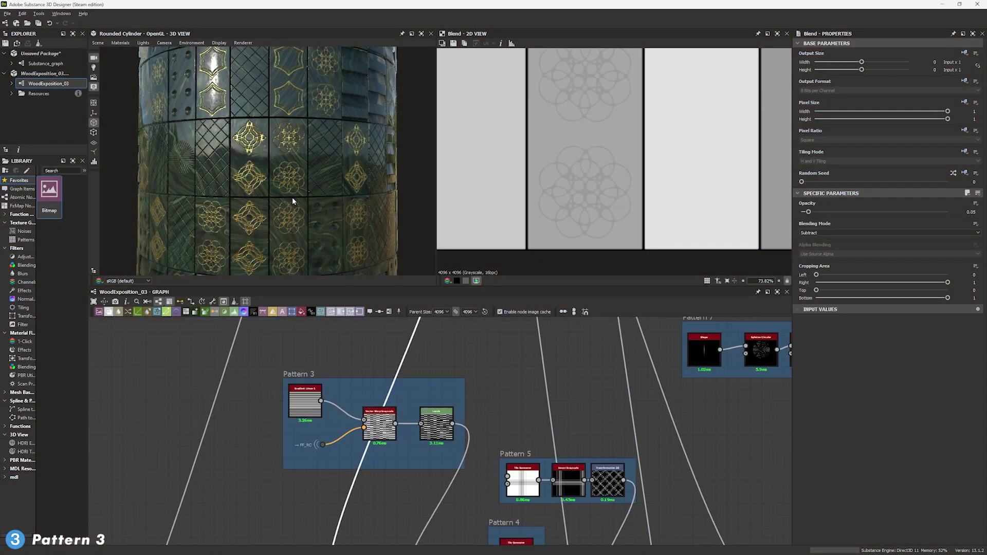
{"action": "left_click_drag", "start_coordinate": [292, 198], "coordinate": [333, 203]}
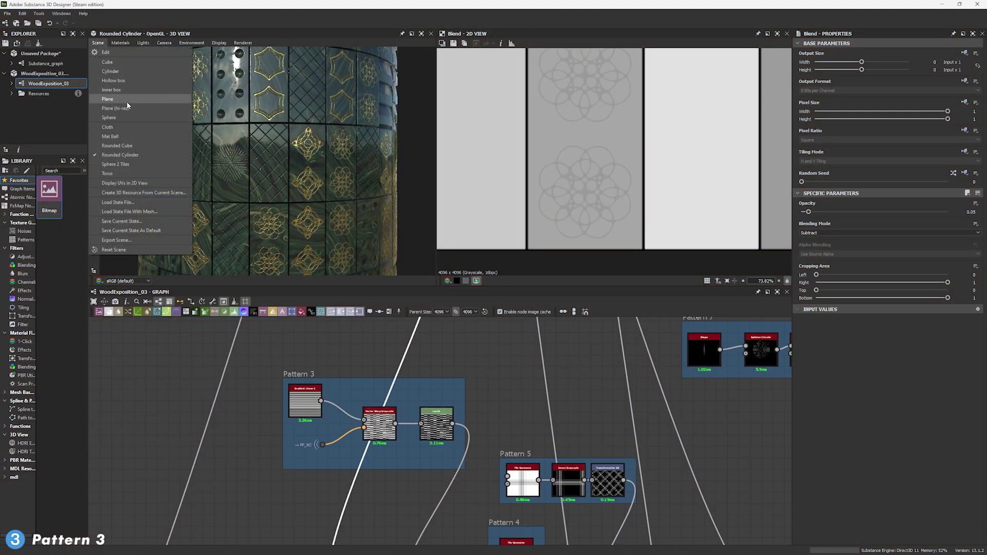
{"action": "left_click", "coordinate": [131, 111]}
{"action": "left_click_drag", "start_coordinate": [221, 176], "coordinate": [271, 122]}
{"action": "right_click_drag", "start_coordinate": [271, 121], "coordinate": [307, 236]}
{"action": "left_click_drag", "start_coordinate": [306, 236], "coordinate": [279, 89]}
{"action": "middle_click_drag", "start_coordinate": [319, 95], "coordinate": [281, 116]}
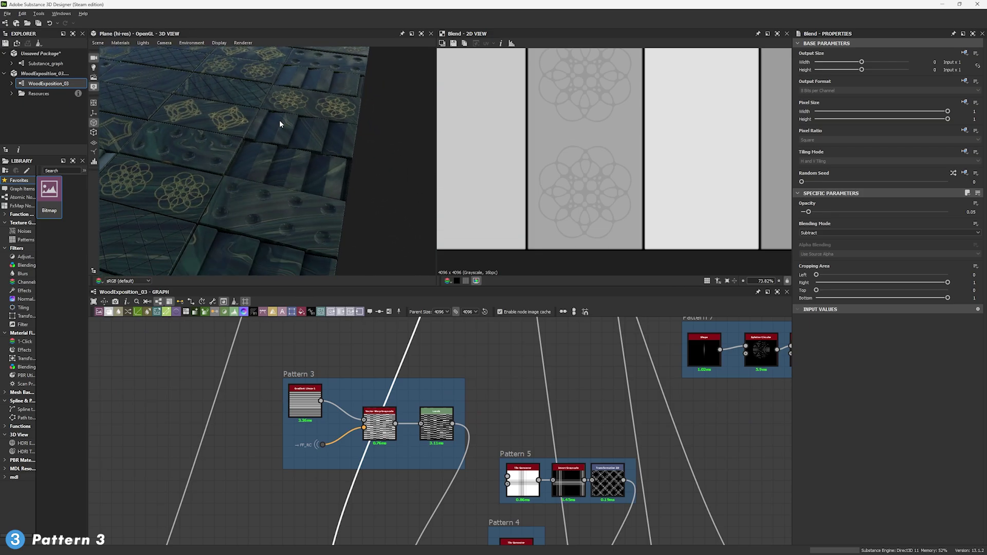
{"action": "right_click_drag", "start_coordinate": [281, 116], "coordinate": [285, 203]}
{"action": "left_click_drag", "start_coordinate": [285, 200], "coordinate": [373, 195], "text": "ctrl+shift"}
{"action": "scroll", "coordinate": [434, 384], "scroll_direction": "down", "scroll_amount": 4}
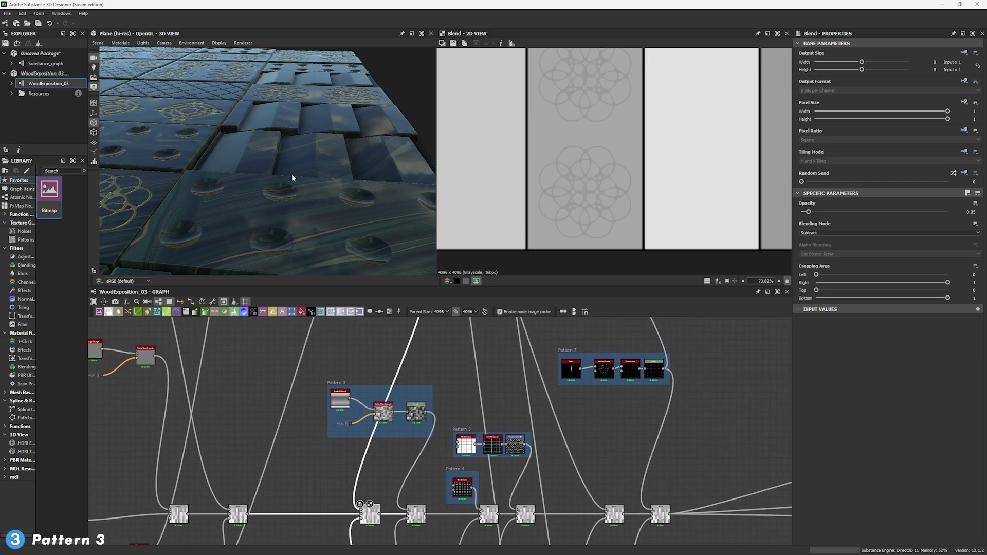
Display Pattern 3's Gradient Linear 1 output in the 2D view and check its Tiling setting
{"action": "scroll", "coordinate": [319, 398], "scroll_direction": "up", "scroll_amount": 4}
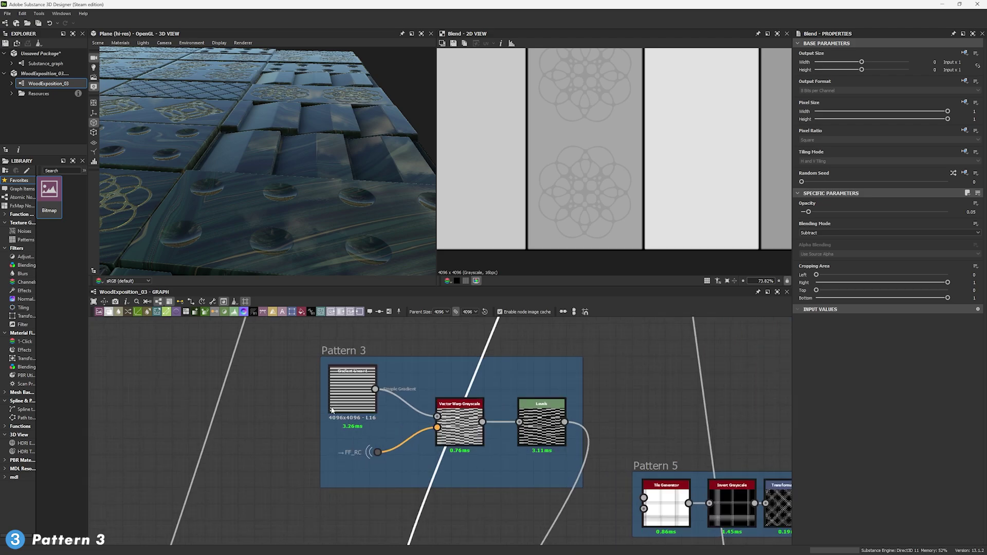
{"action": "double_click", "coordinate": [349, 394]}
{"action": "scroll", "coordinate": [572, 169], "scroll_direction": "down", "scroll_amount": 6}
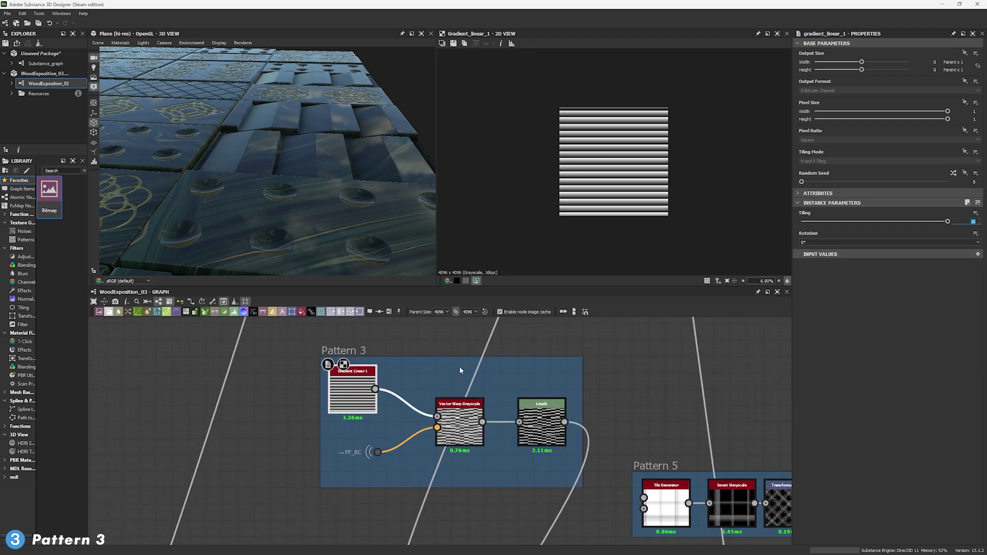
{"action": "middle_click_drag", "start_coordinate": [471, 374], "coordinate": [438, 368]}
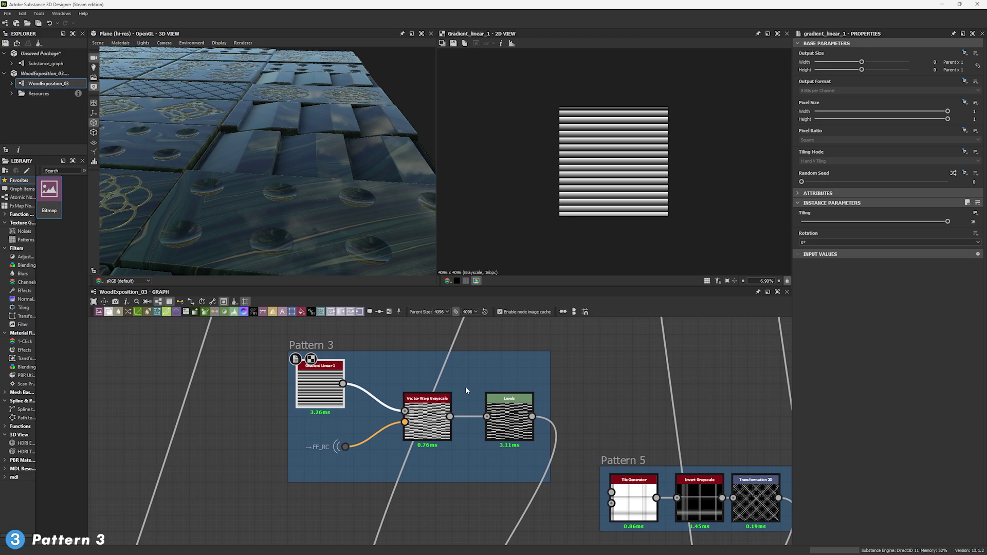
View Pattern 3's Vector Warp Grayscale result together with the FF_RC random color input that drives it
{"action": "double_click", "coordinate": [441, 438]}
{"action": "scroll", "coordinate": [594, 250], "scroll_direction": "up", "scroll_amount": 5}
{"action": "left_click", "coordinate": [345, 447]}
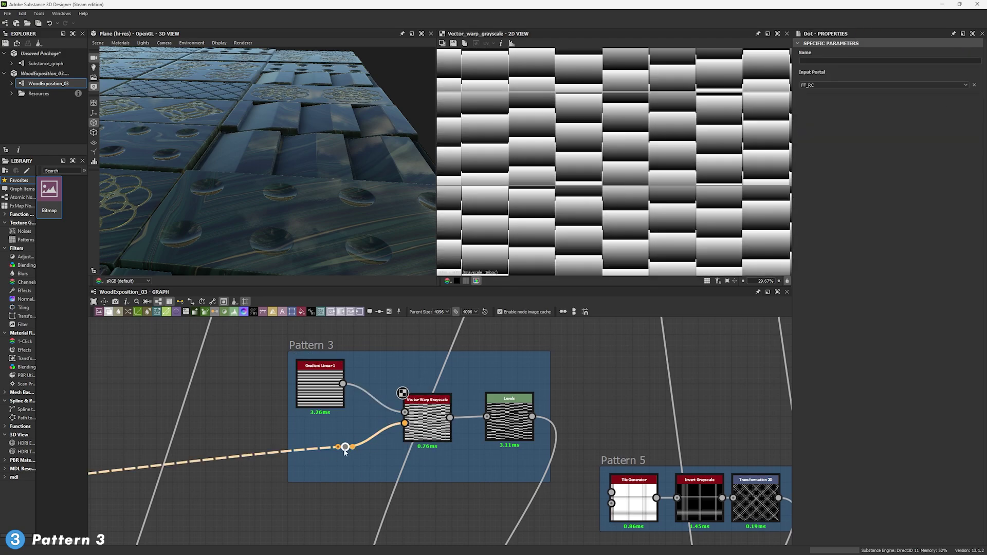
{"action": "double_click", "coordinate": [344, 448]}
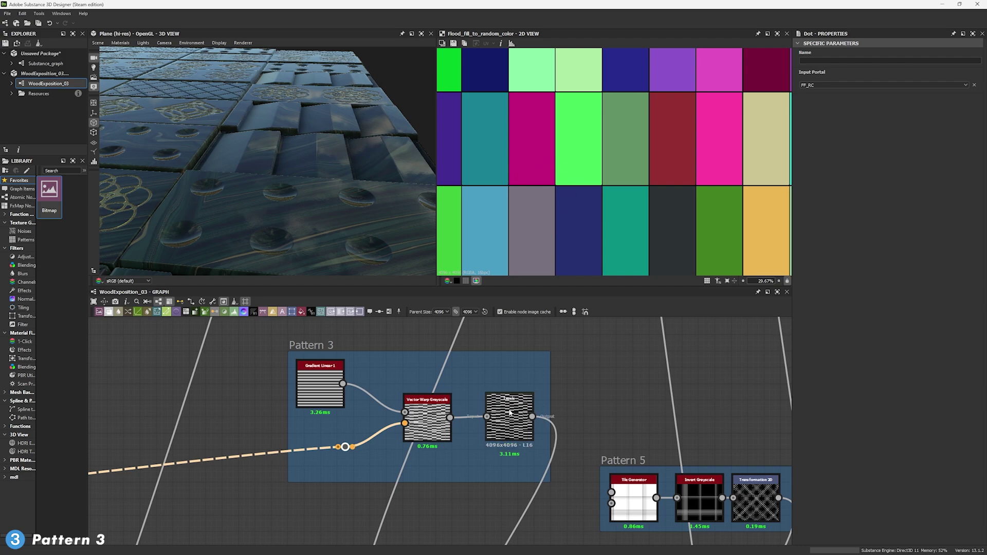
{"action": "double_click", "coordinate": [427, 426]}
{"action": "scroll", "coordinate": [579, 170], "scroll_direction": "down", "scroll_amount": 3}
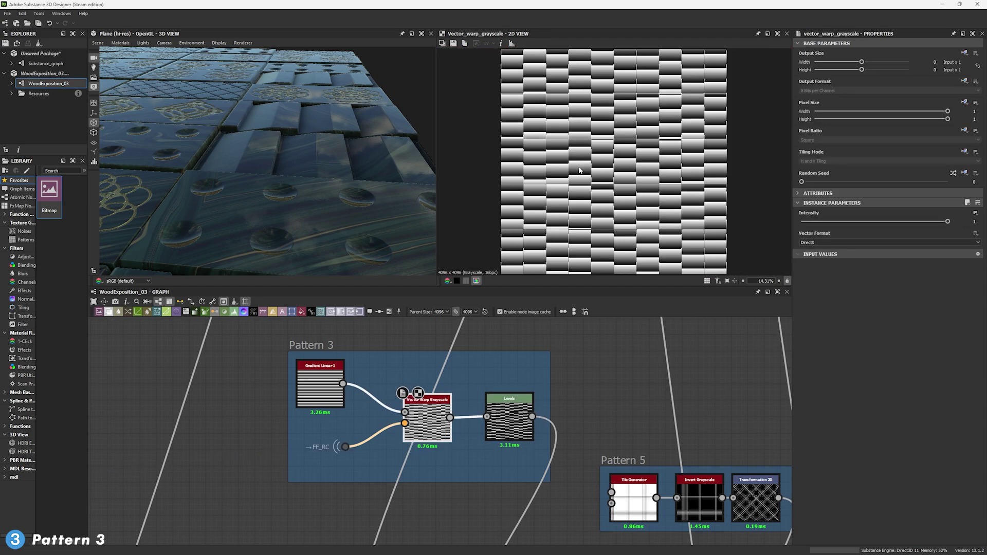
Display Pattern 3's Levels output and show its settings as sliders instead of a histogram
{"action": "double_click", "coordinate": [514, 426]}
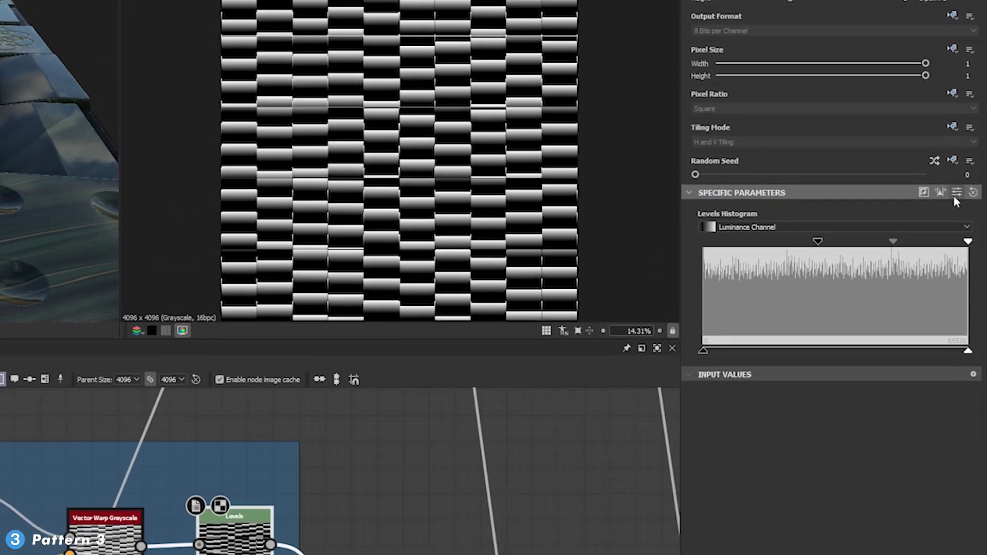
{"action": "left_click", "coordinate": [956, 194]}
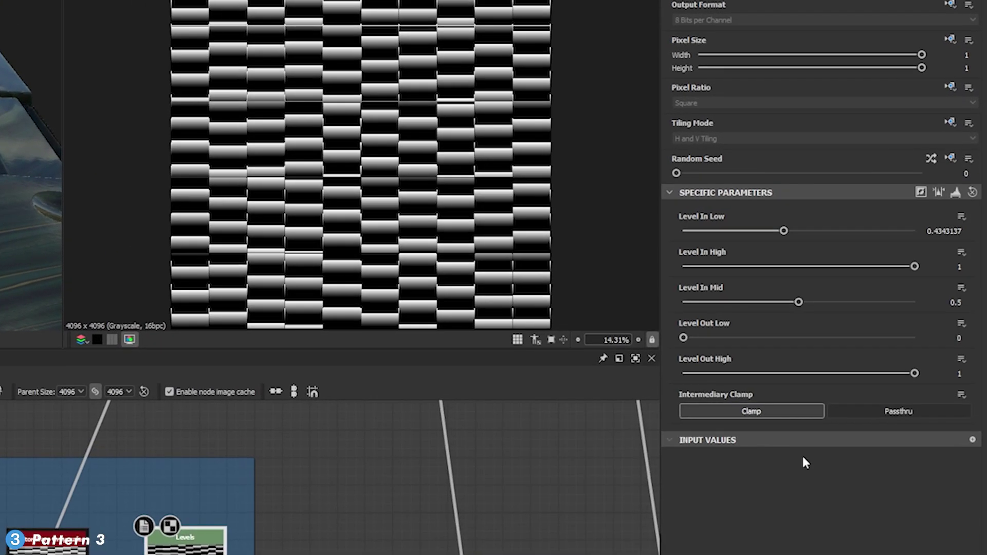
{"action": "scroll", "coordinate": [283, 198], "scroll_direction": "up", "scroll_amount": 6}
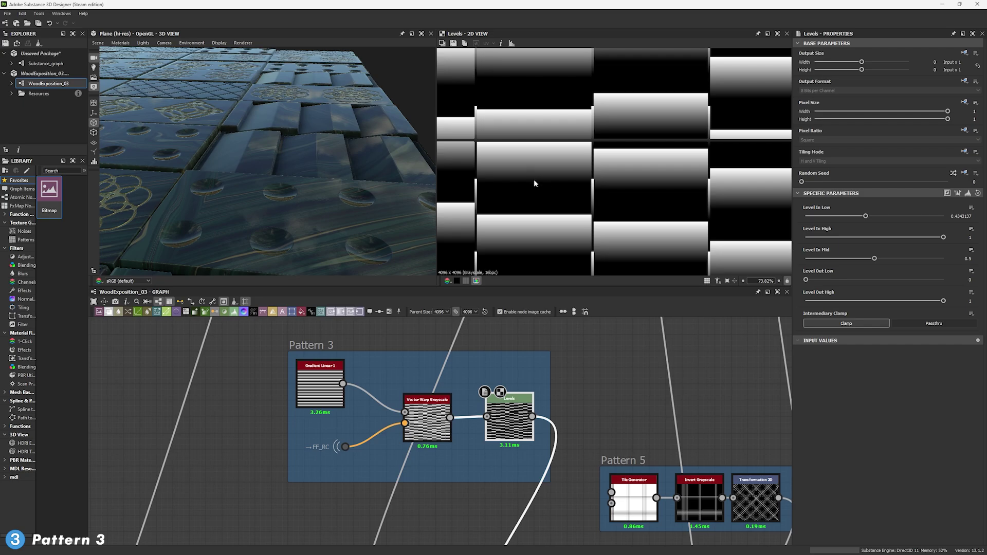
{"action": "scroll", "coordinate": [536, 429], "scroll_direction": "down", "scroll_amount": 4}
Bypass Levels by moving its outgoing link to Vector Warp Grayscale, inspect the 3D tiles, and undo the rewiring
{"action": "middle_click_drag", "start_coordinate": [536, 429], "coordinate": [492, 309]}
{"action": "left_click_drag", "start_coordinate": [298, 152], "coordinate": [258, 157]}
{"action": "key", "text": "f"}
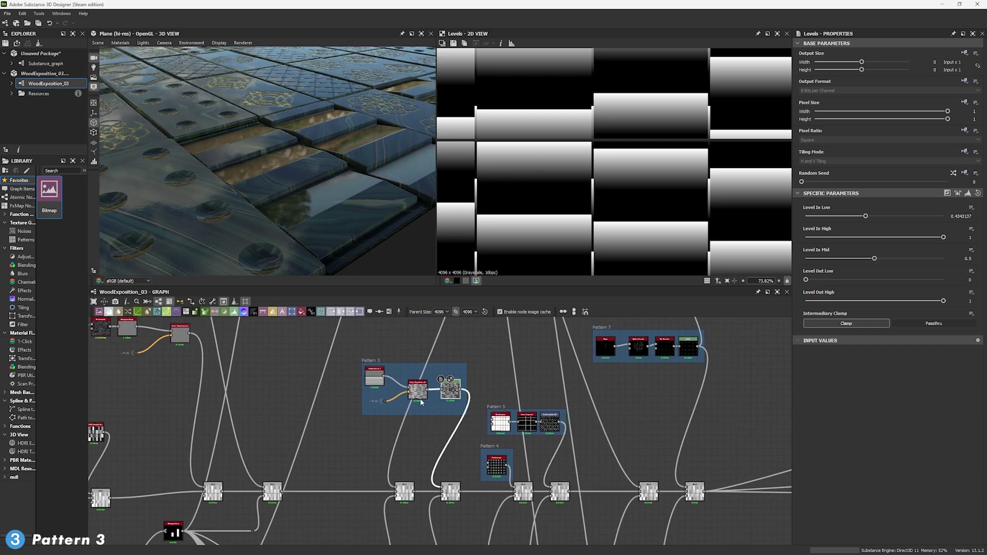
{"action": "left_click_drag", "start_coordinate": [429, 417], "coordinate": [407, 415], "text": "shift"}
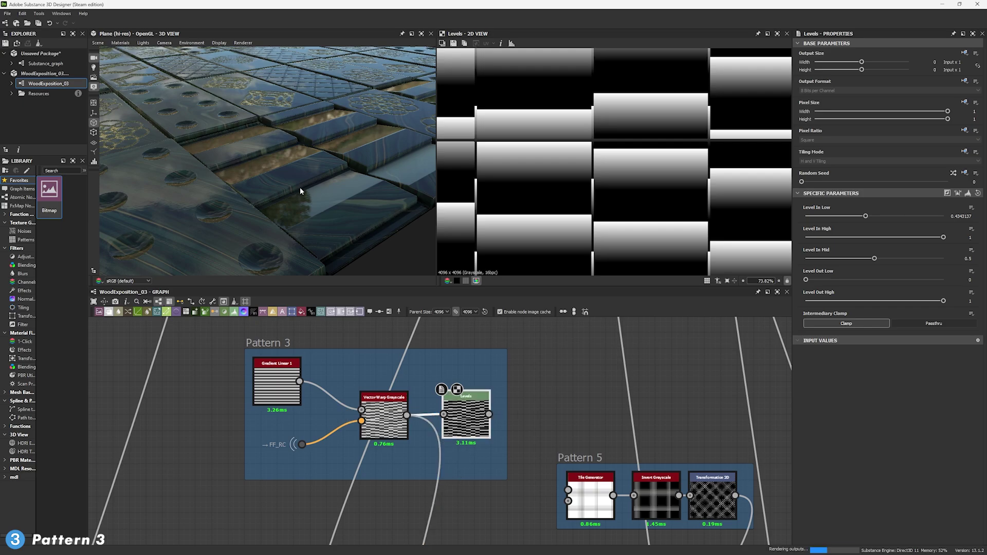
{"action": "left_click_drag", "start_coordinate": [303, 184], "coordinate": [326, 188]}
{"action": "key", "text": "ctrl+z"}
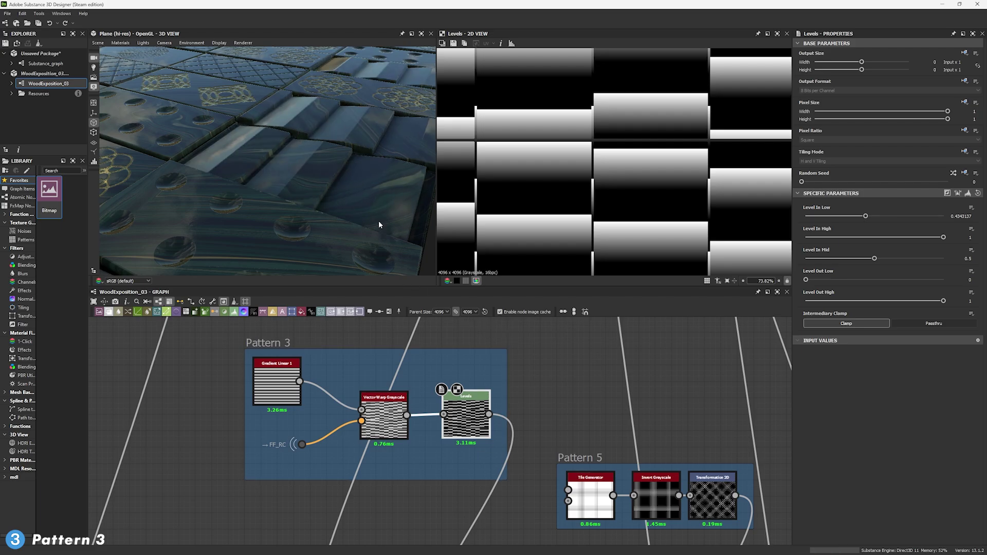
Try an Opacity of 0.91 on Pattern 3's Subtract Blend node and inspect the effect on the 3D plane
{"action": "left_click_drag", "start_coordinate": [370, 225], "coordinate": [376, 219]}
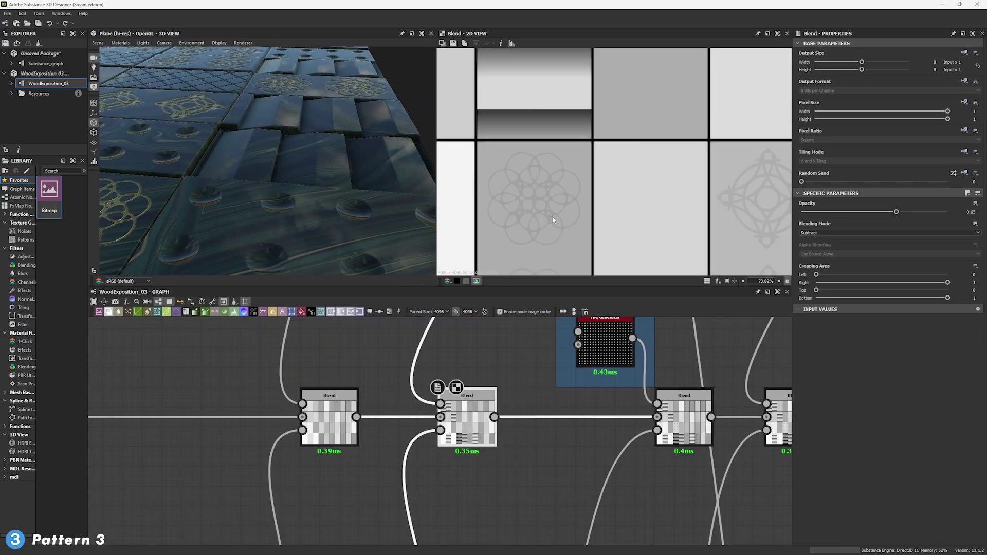
{"action": "scroll", "coordinate": [553, 220], "scroll_direction": "down", "scroll_amount": 10}
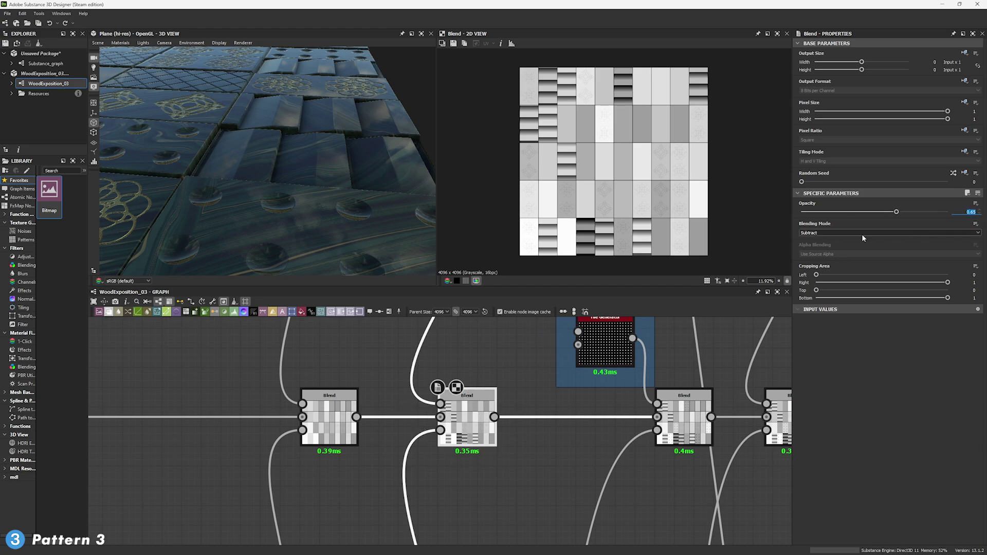
{"action": "left_click", "coordinate": [934, 213]}
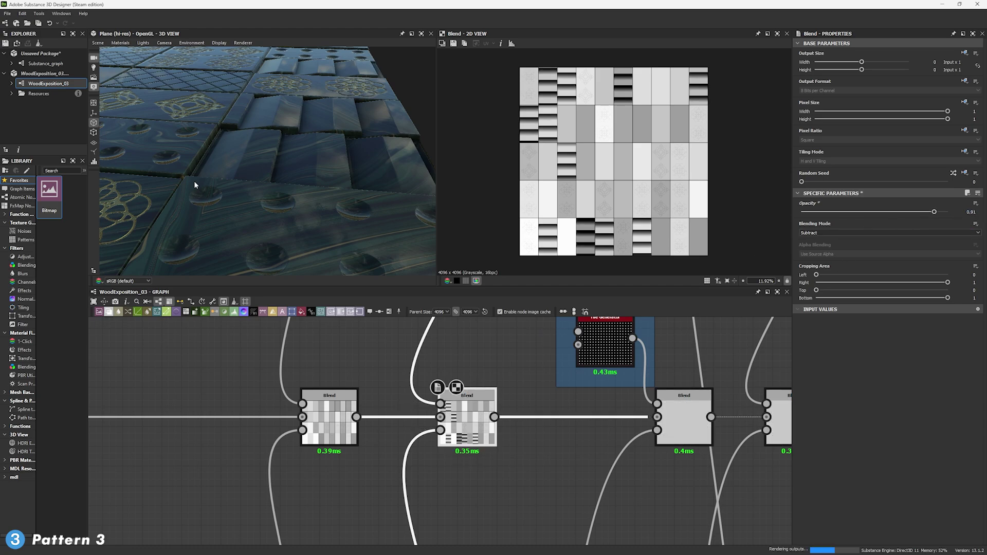
{"action": "right_click_drag", "start_coordinate": [306, 222], "coordinate": [318, 139]}
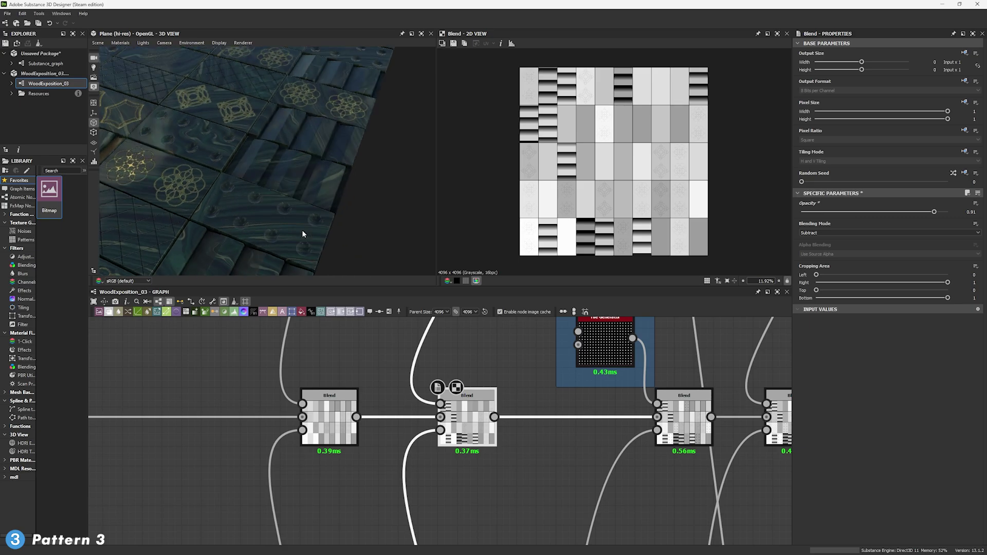
{"action": "left_click_drag", "start_coordinate": [309, 221], "coordinate": [271, 125]}
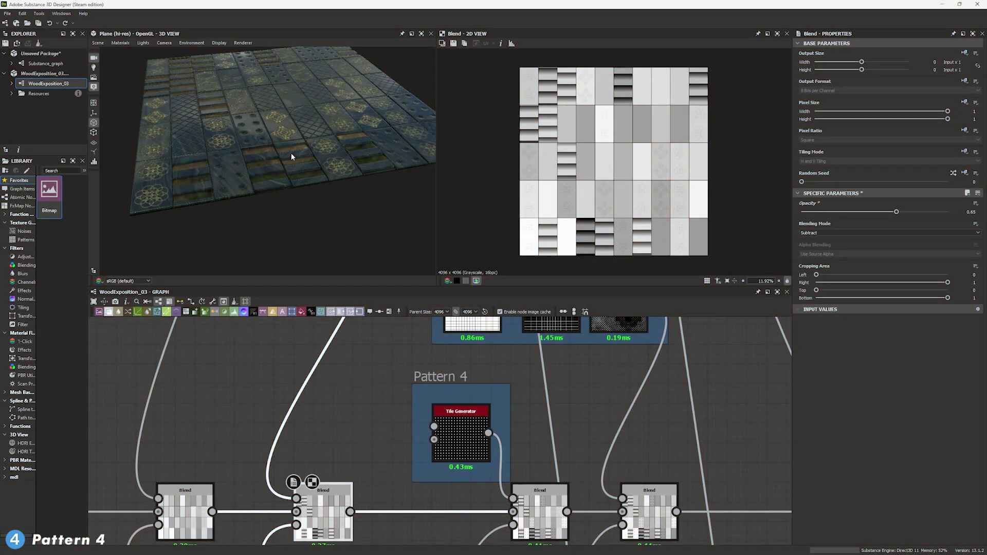
Look closely at the dimpled Pattern 4 tiles on the 3D plane and display Pattern 4's Tile Generator output
{"action": "left_click_drag", "start_coordinate": [291, 156], "coordinate": [329, 158]}
{"action": "right_click_drag", "start_coordinate": [320, 170], "coordinate": [368, 221], "text": "ctrl+shift"}
{"action": "middle_click_drag", "start_coordinate": [368, 372], "coordinate": [374, 468]}
{"action": "scroll", "coordinate": [375, 471], "scroll_direction": "down", "scroll_amount": 3}
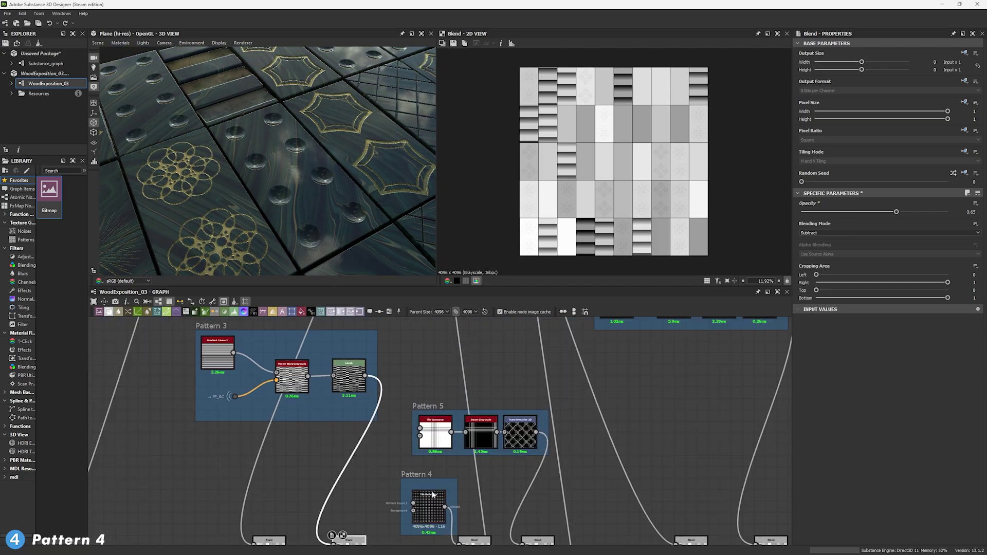
{"action": "double_click", "coordinate": [435, 507]}
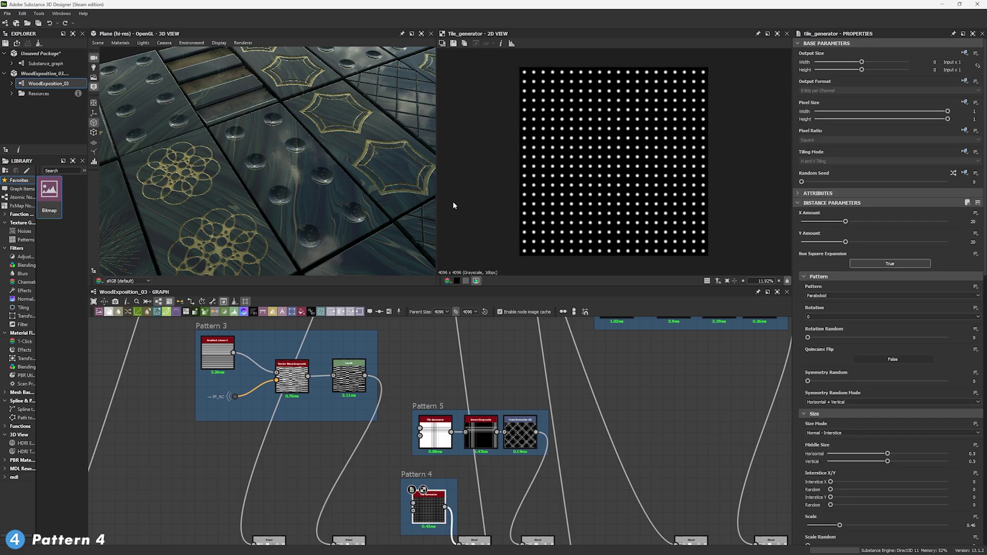
{"action": "left_click_drag", "start_coordinate": [330, 176], "coordinate": [280, 198]}
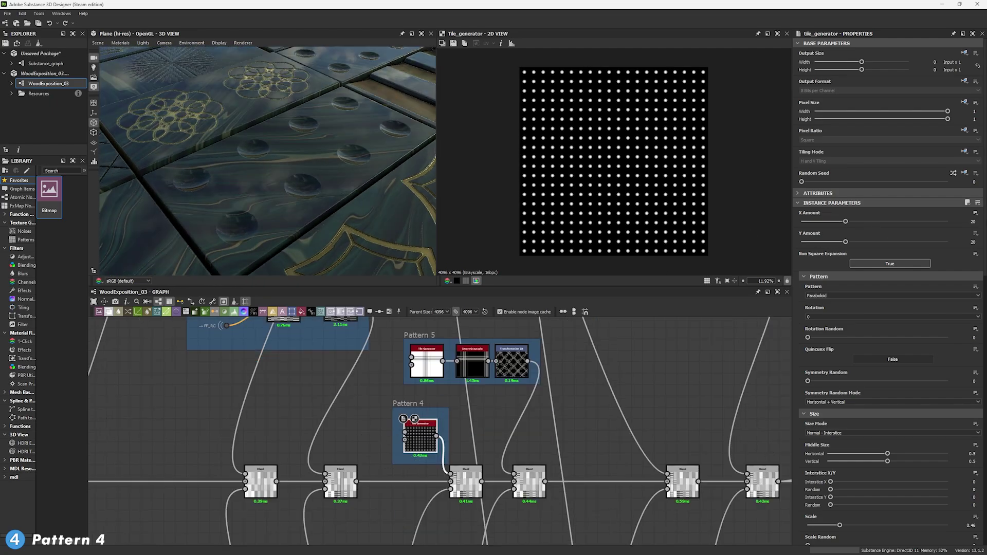
Review Pattern 4's Tile Generator parameters, from the X and Y amounts through pattern, size, scale, position and rotation
{"action": "key", "text": "Tab"}
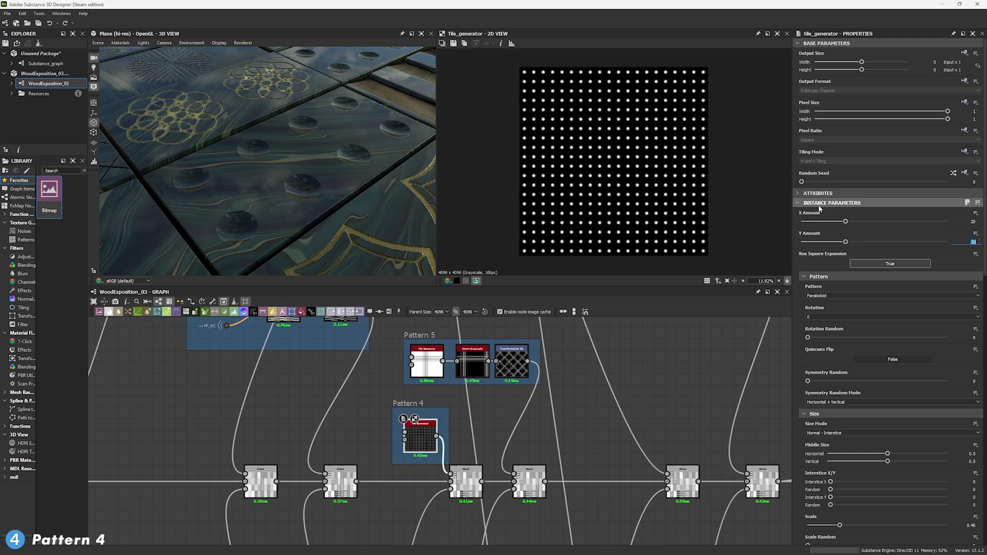
{"action": "scroll", "coordinate": [378, 449], "scroll_direction": "up", "scroll_amount": 3}
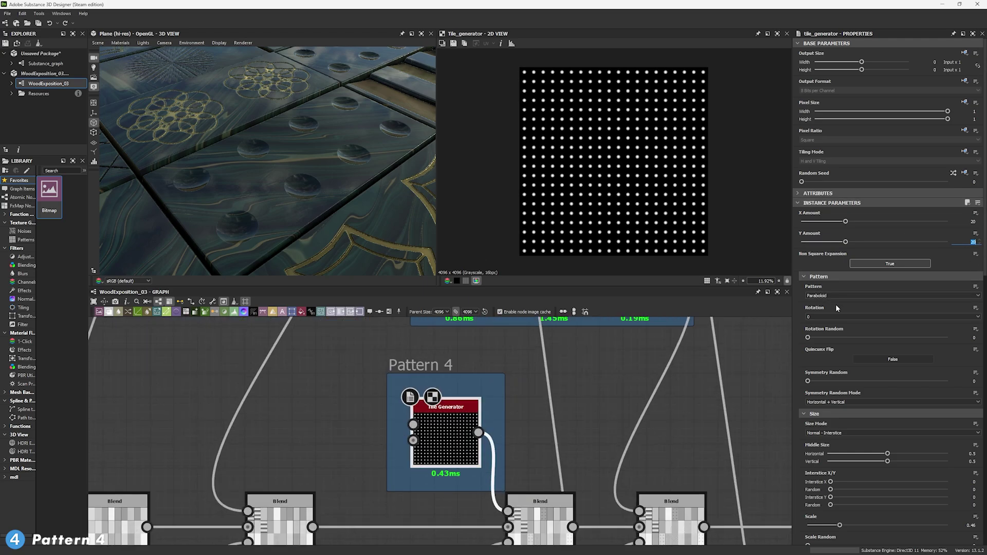
{"action": "scroll", "coordinate": [837, 306], "scroll_direction": "down", "scroll_amount": 1}
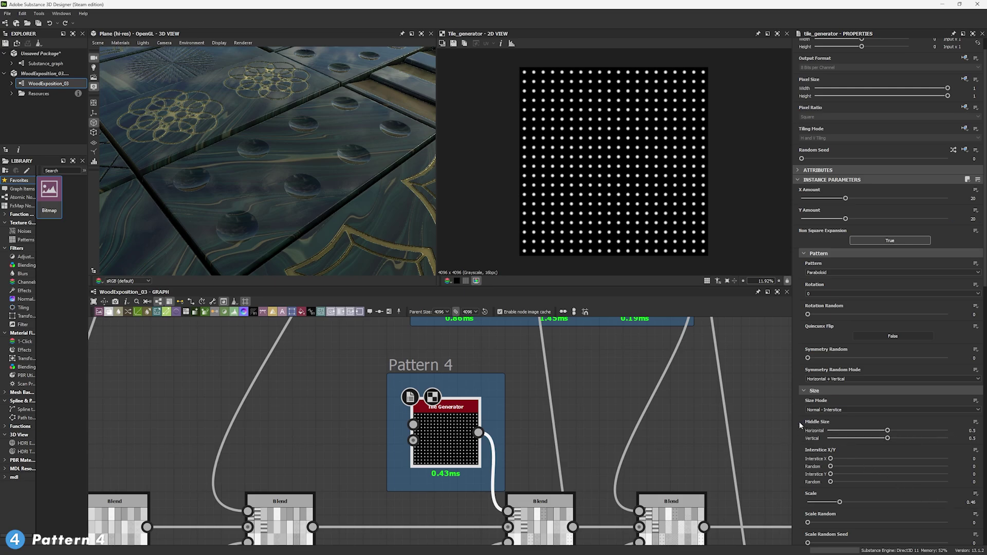
{"action": "scroll", "coordinate": [799, 421], "scroll_direction": "down", "scroll_amount": 9}
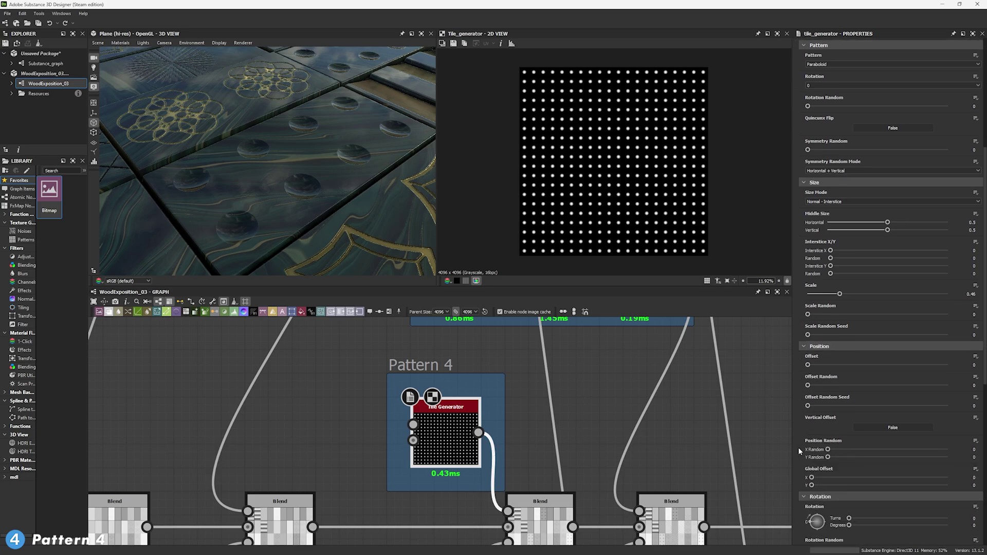
{"action": "scroll", "coordinate": [799, 451], "scroll_direction": "down", "scroll_amount": 1}
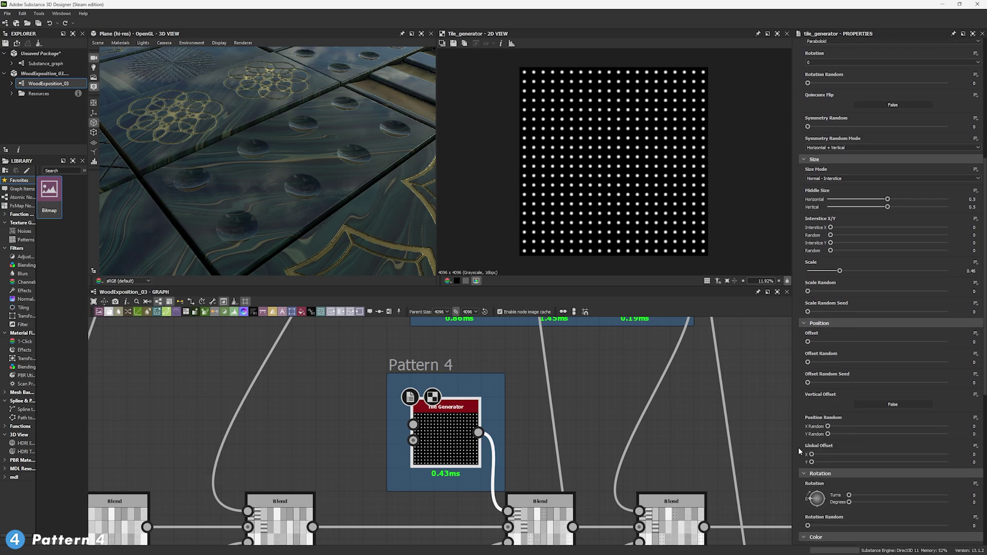
Show the material on the Rounded Cylinder mesh again and look closely at the crosshatched Pattern 5 tiles
{"action": "left_click_drag", "start_coordinate": [363, 195], "coordinate": [432, 205]}
{"action": "right_click_drag", "start_coordinate": [431, 206], "coordinate": [138, 69]}
{"action": "left_click", "coordinate": [98, 42]}
{"action": "left_click", "coordinate": [143, 155]}
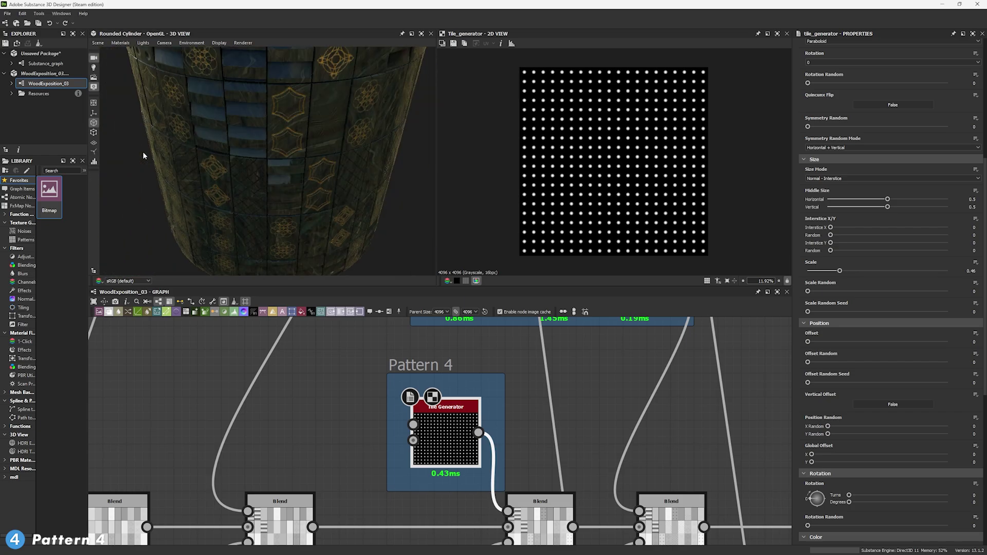
{"action": "right_click_drag", "start_coordinate": [330, 181], "coordinate": [321, 125]}
{"action": "scroll", "coordinate": [322, 125], "scroll_direction": "up", "scroll_amount": 5}
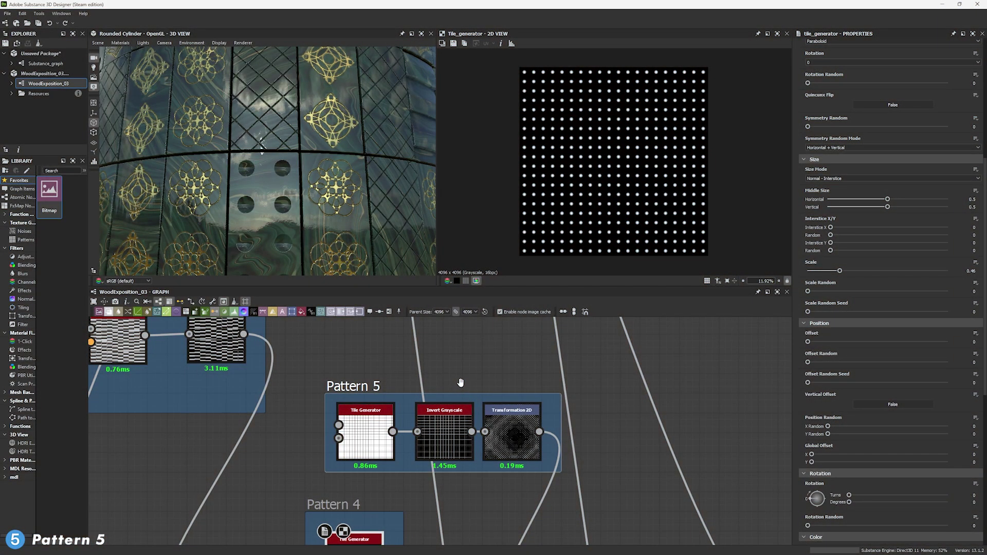
Display Pattern 5's Tile Generator grid and check its X Amount, Y Amount and Scale settings
{"action": "double_click", "coordinate": [365, 432]}
{"action": "scroll", "coordinate": [702, 122], "scroll_direction": "up", "scroll_amount": 5}
{"action": "scroll", "coordinate": [908, 167], "scroll_direction": "up", "scroll_amount": 4}
{"action": "double_click", "coordinate": [972, 174]}
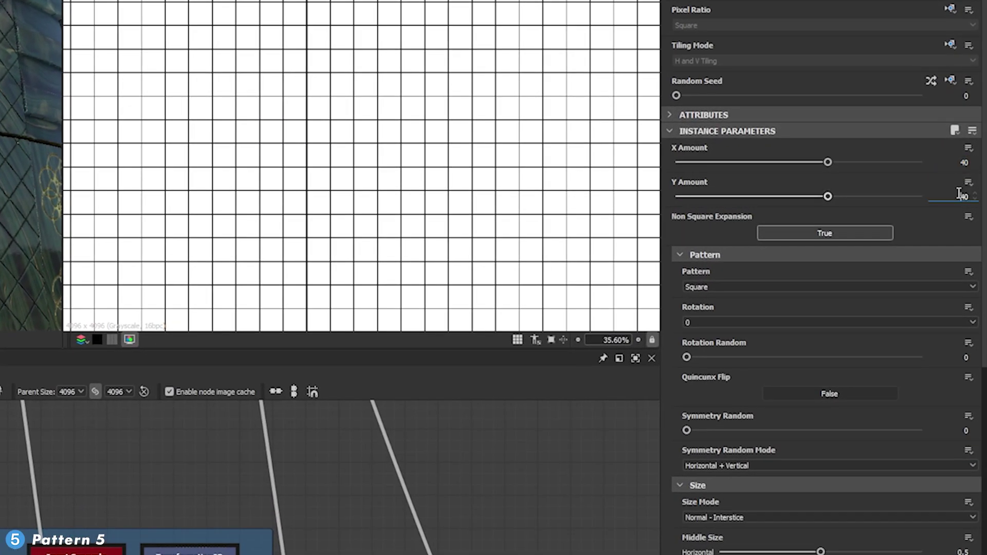
{"action": "double_click", "coordinate": [962, 195]}
{"action": "scroll", "coordinate": [314, 252], "scroll_direction": "up", "scroll_amount": 10}
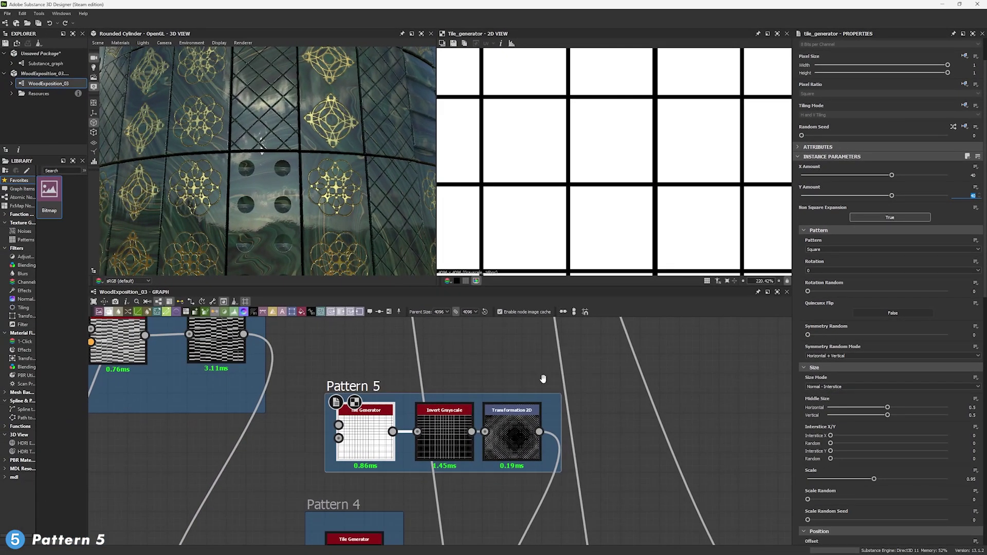
{"action": "scroll", "coordinate": [848, 354], "scroll_direction": "down", "scroll_amount": 2}
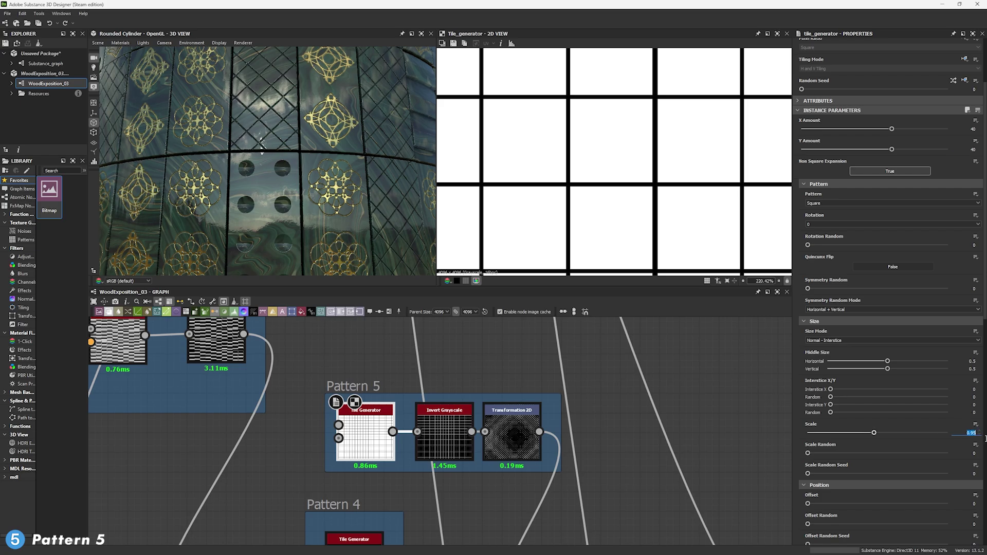
View Pattern 5's Invert Grayscale result and the diagonal lattice from its Transformation 2D node
{"action": "double_click", "coordinate": [440, 425]}
{"action": "double_click", "coordinate": [508, 425]}
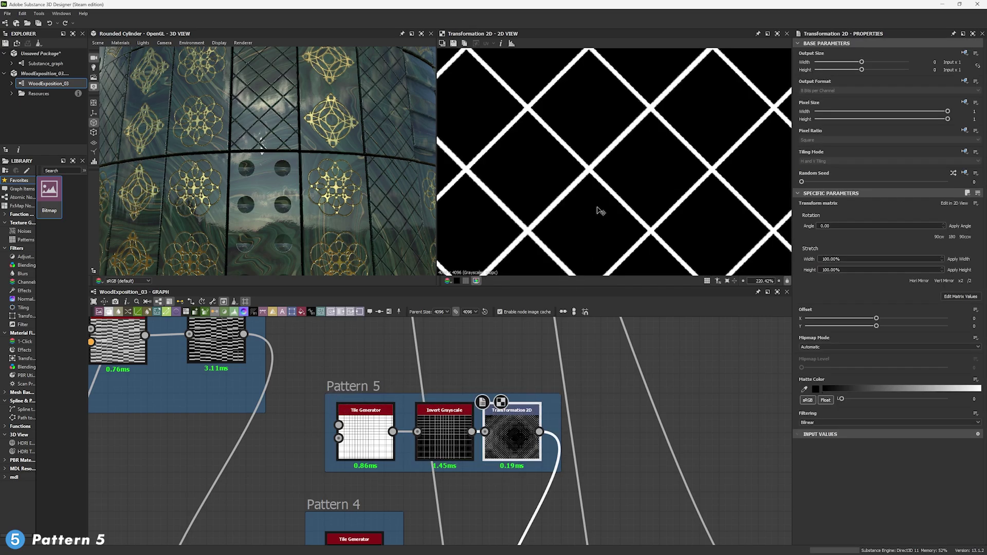
Look closely at the crosshatched Pattern 5 tiles on the mesh and the diagonal lattice they come from
{"action": "scroll", "coordinate": [607, 191], "scroll_direction": "down", "scroll_amount": 5}
{"action": "scroll", "coordinate": [573, 337], "scroll_direction": "down", "scroll_amount": 4}
{"action": "left_click_drag", "start_coordinate": [343, 225], "coordinate": [312, 201]}
{"action": "scroll", "coordinate": [318, 234], "scroll_direction": "up", "scroll_amount": 5}
{"action": "left_click_drag", "start_coordinate": [318, 236], "coordinate": [315, 244]}
{"action": "scroll", "coordinate": [270, 218], "scroll_direction": "down", "scroll_amount": 10}
{"action": "scroll", "coordinate": [269, 222], "scroll_direction": "up", "scroll_amount": 8}
Review the opacity and blending mode of the Blend node that applies Pattern 5, and view the whole cylinder
{"action": "scroll", "coordinate": [568, 438], "scroll_direction": "down", "scroll_amount": 3}
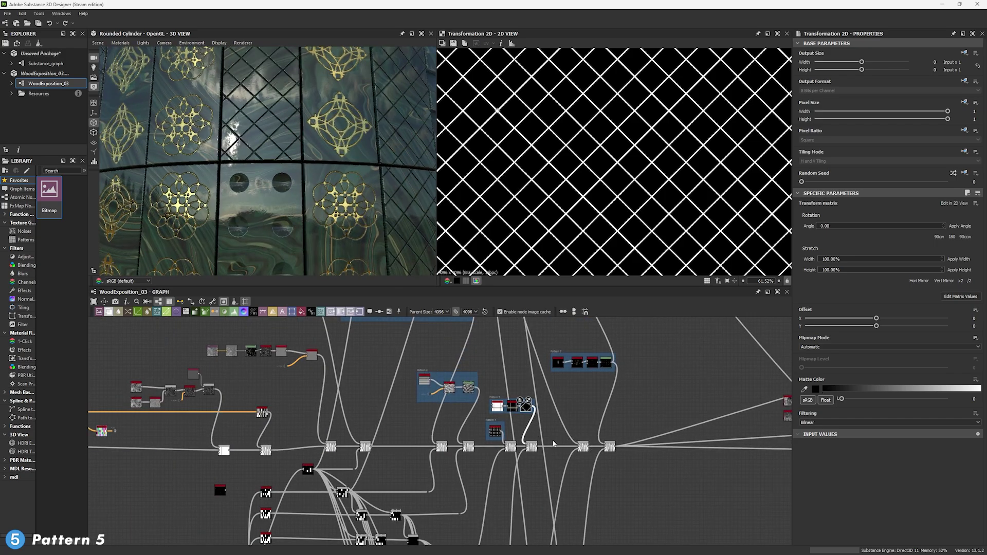
{"action": "scroll", "coordinate": [551, 444], "scroll_direction": "up", "scroll_amount": 4}
{"action": "left_click", "coordinate": [531, 447]}
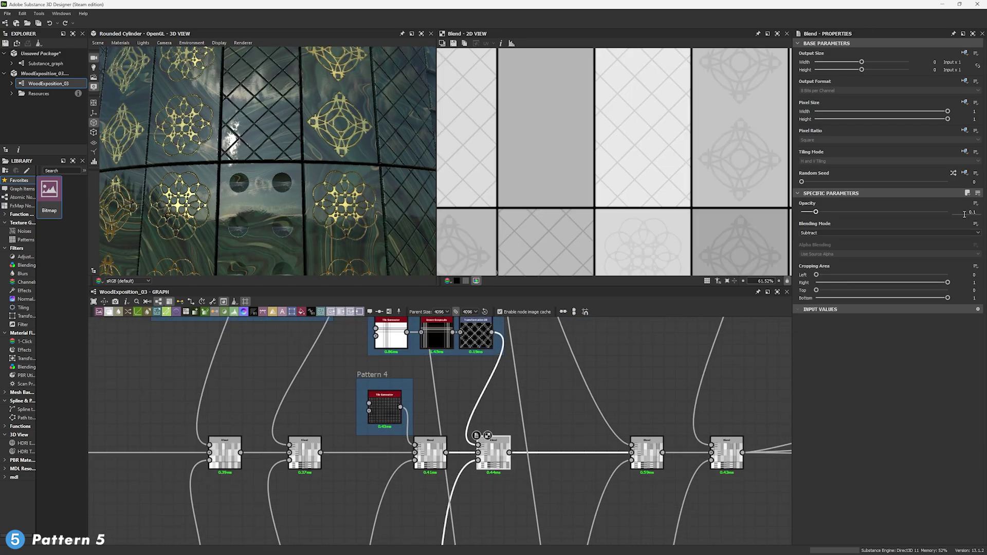
{"action": "scroll", "coordinate": [382, 222], "scroll_direction": "down", "scroll_amount": 6}
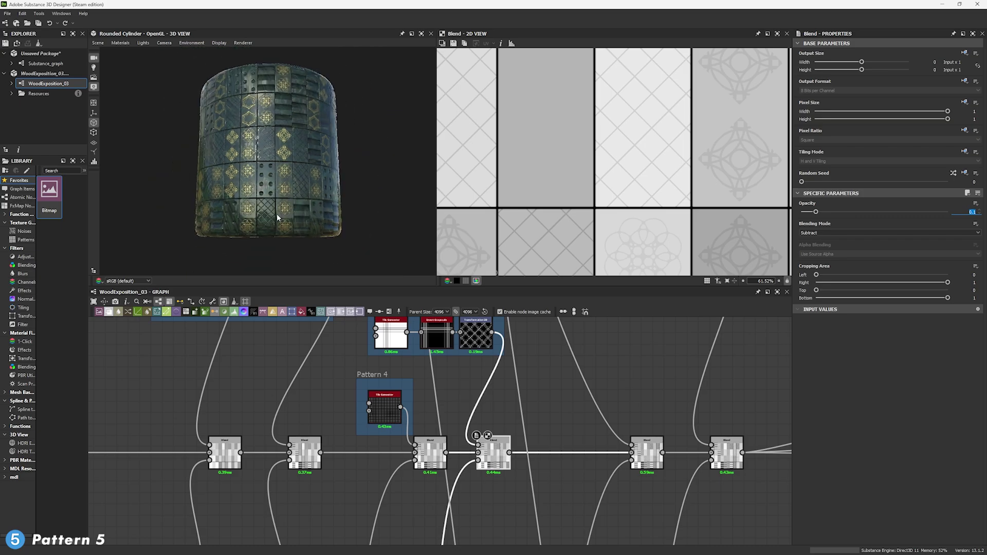
{"action": "scroll", "coordinate": [583, 431], "scroll_direction": "down", "scroll_amount": 4}
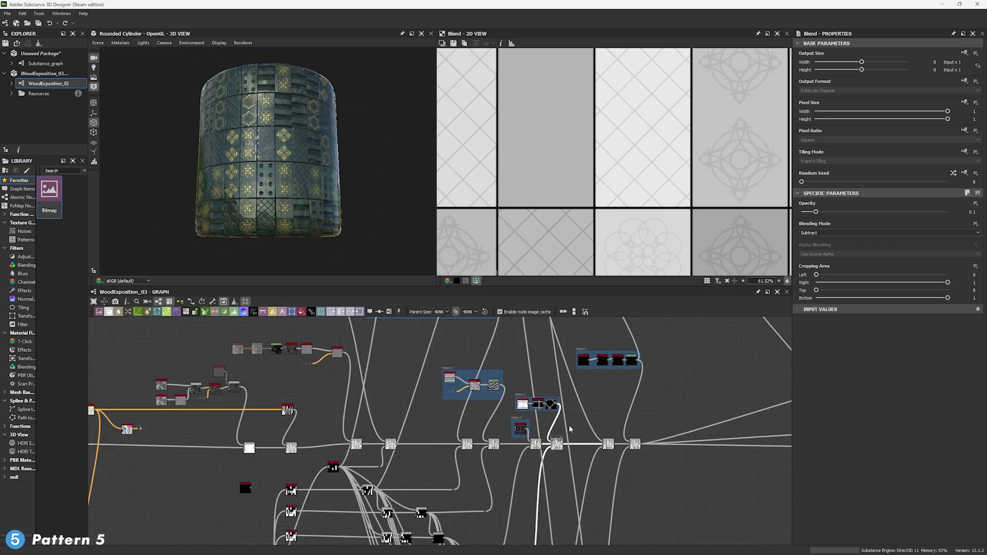
Select the network of mask nodes beneath the main blend chain to highlight its connections
{"action": "middle_click_drag", "start_coordinate": [415, 343], "coordinate": [417, 348]}
{"action": "scroll", "coordinate": [387, 348], "scroll_direction": "down", "scroll_amount": 3}
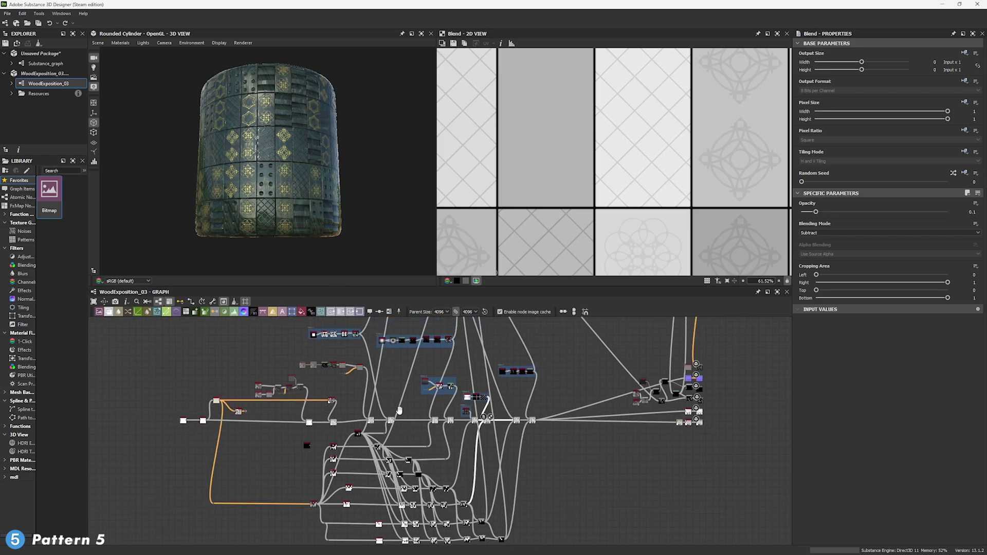
{"action": "left_click_drag", "start_coordinate": [341, 371], "coordinate": [589, 501]}
Examine the ornamented tiles on the cylinder up close under a changed viewing angle and lighting direction
{"action": "scroll", "coordinate": [250, 166], "scroll_direction": "up", "scroll_amount": 5}
{"action": "left_click_drag", "start_coordinate": [280, 180], "coordinate": [255, 191]}
{"action": "right_click_drag", "start_coordinate": [296, 229], "coordinate": [274, 140]}
{"action": "left_click_drag", "start_coordinate": [282, 172], "coordinate": [236, 173]}
{"action": "scroll", "coordinate": [282, 192], "scroll_direction": "up", "scroll_amount": 5}
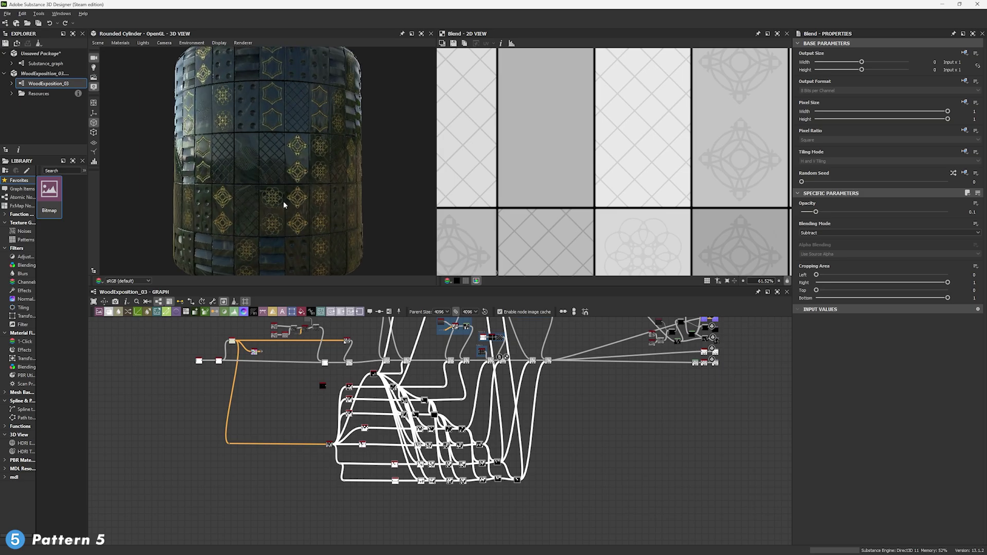
{"action": "right_click_drag", "start_coordinate": [304, 164], "coordinate": [268, 99]}
{"action": "mouse_move", "coordinate": [269, 99]}
{"action": "left_mouse_down"}
{"action": "mouse_move", "coordinate": [303, 90]}
{"action": "mouse_move", "coordinate": [285, 98]}
{"action": "left_mouse_up"}
{"action": "right_click_drag", "start_coordinate": [286, 98], "coordinate": [323, 191]}
{"action": "left_click_drag", "start_coordinate": [323, 190], "coordinate": [307, 184]}
{"action": "right_click_drag", "start_coordinate": [308, 183], "coordinate": [313, 182], "text": "ctrl+shift"}
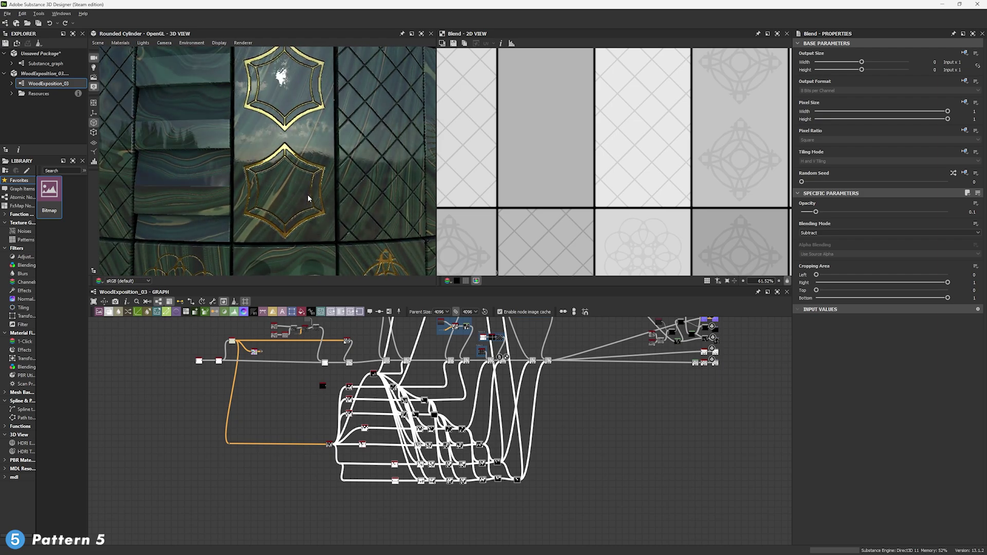
Check how the gold ornaments and crosshatched tiles are distributed around the cylinder, both at a distance and up close
{"action": "scroll", "coordinate": [325, 238], "scroll_direction": "down", "scroll_amount": 5}
{"action": "right_click_drag", "start_coordinate": [303, 25], "coordinate": [284, 11]}
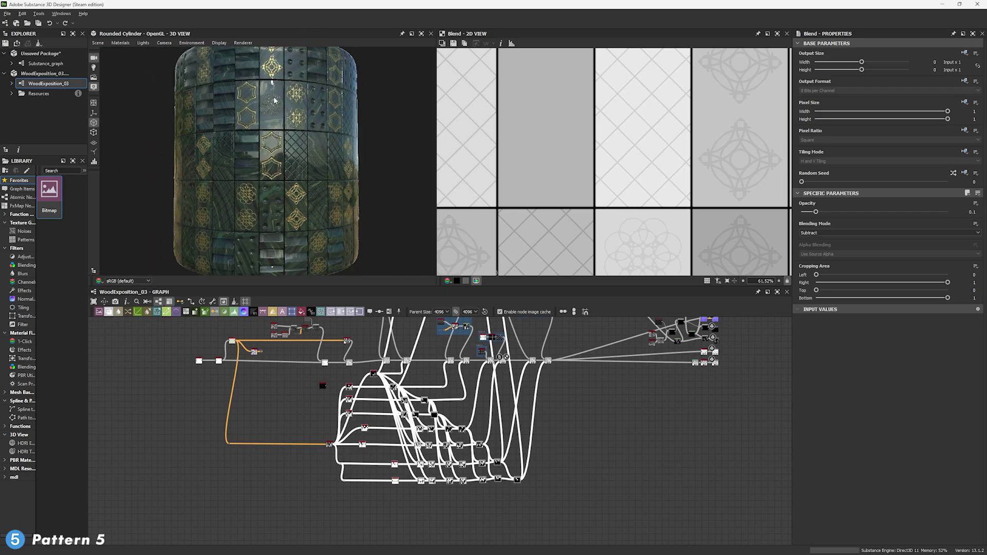
{"action": "left_click_drag", "start_coordinate": [276, 101], "coordinate": [340, 102]}
{"action": "scroll", "coordinate": [330, 221], "scroll_direction": "up", "scroll_amount": 5}
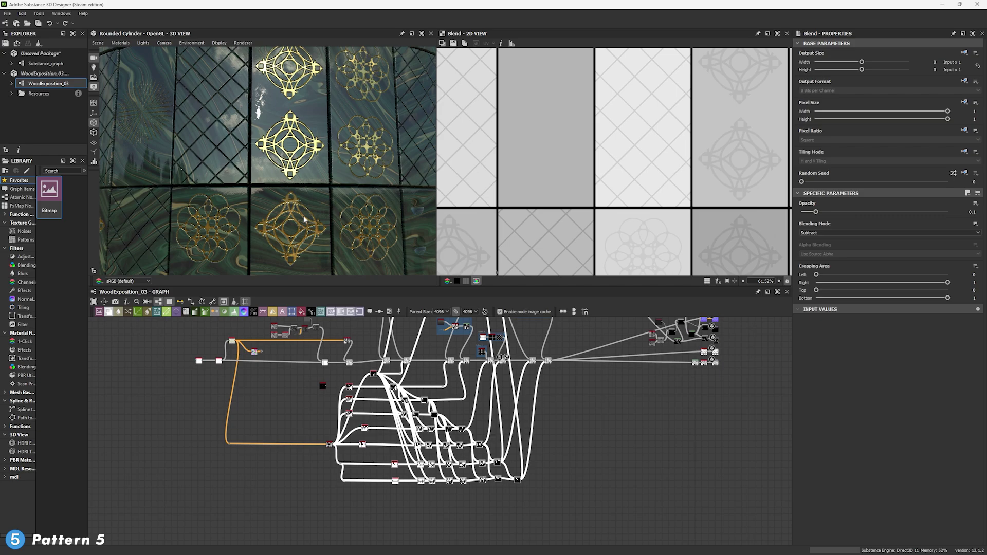
{"action": "scroll", "coordinate": [342, 135], "scroll_direction": "down", "scroll_amount": 5}
{"action": "left_click_drag", "start_coordinate": [343, 136], "coordinate": [334, 165]}
{"action": "scroll", "coordinate": [278, 178], "scroll_direction": "up", "scroll_amount": 3}
{"action": "scroll", "coordinate": [235, 117], "scroll_direction": "down", "scroll_amount": 3}
Show the material on the Plane (hi-res) mesh, face the camera straight at it and maximize the 3D view
{"action": "left_click", "coordinate": [97, 43]}
{"action": "left_click", "coordinate": [132, 109]}
{"action": "left_click", "coordinate": [163, 43]}
{"action": "left_click", "coordinate": [174, 140]}
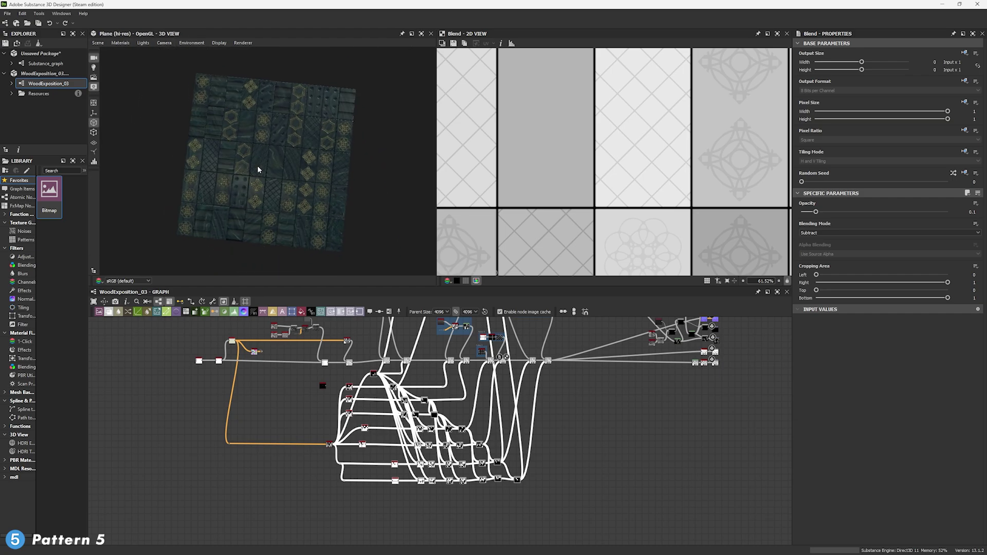
{"action": "left_click", "coordinate": [421, 33]}
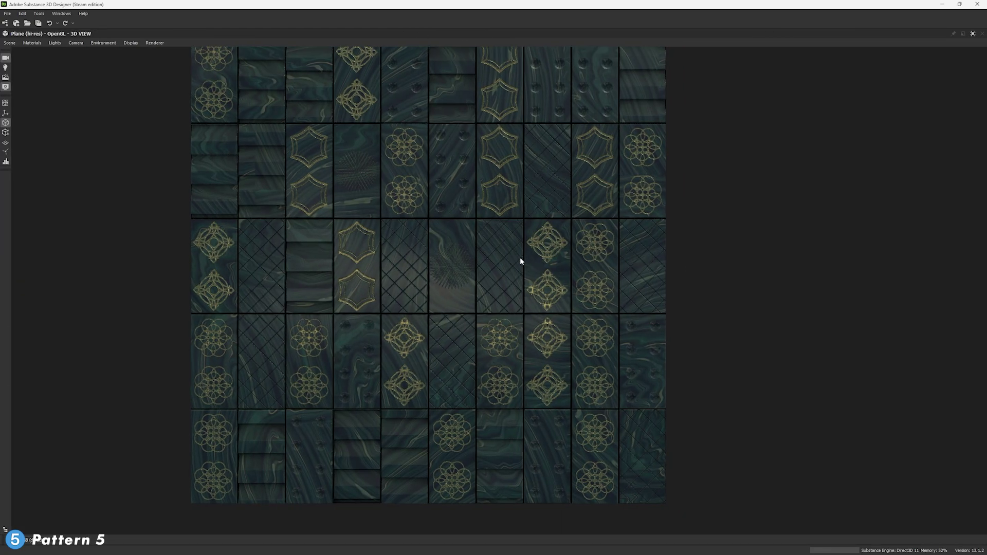
Examine how all the patterns are distributed over the tiles of the flat plane
{"action": "scroll", "coordinate": [513, 263], "scroll_direction": "down", "scroll_amount": 2}
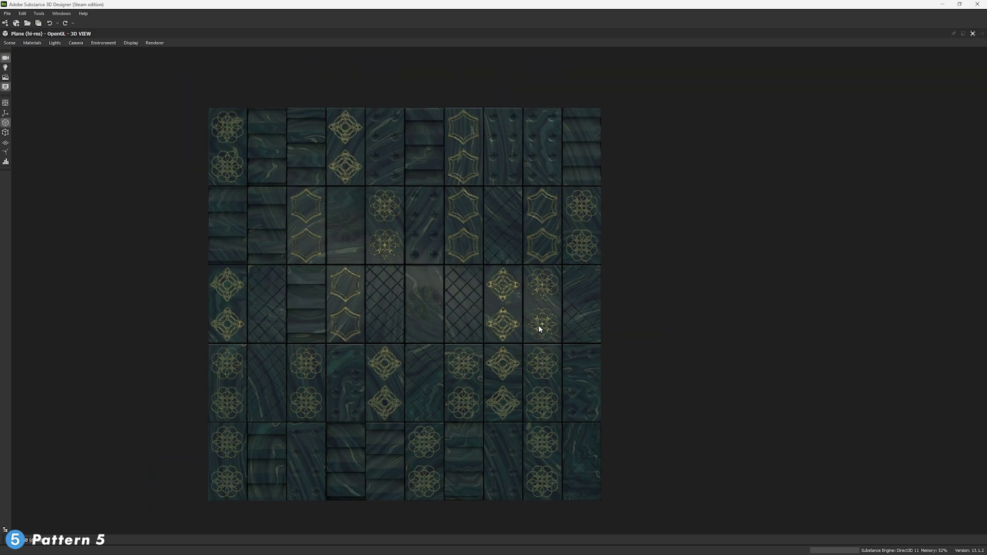
{"action": "scroll", "coordinate": [367, 470], "scroll_direction": "up", "scroll_amount": 3}
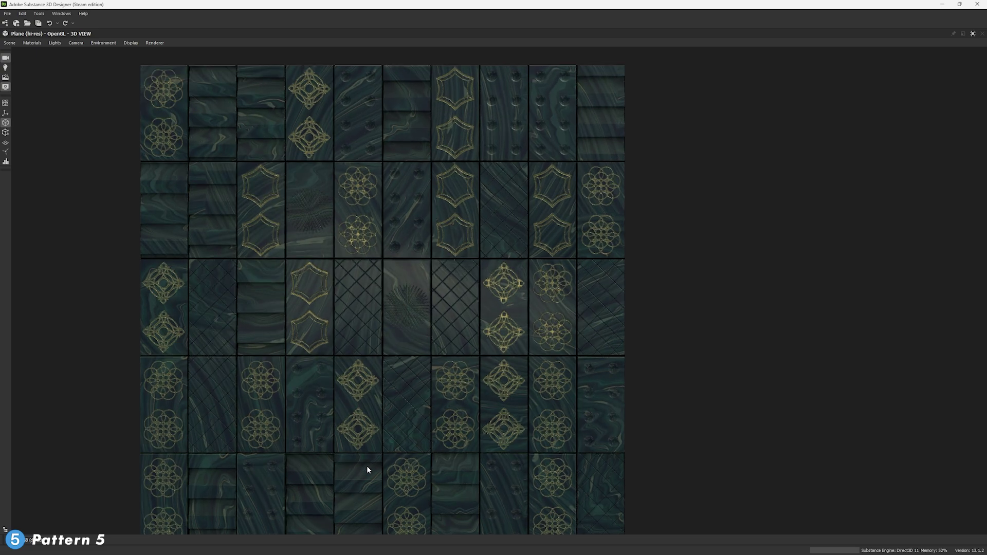
{"action": "scroll", "coordinate": [367, 470], "scroll_direction": "down", "scroll_amount": 1}
{"action": "middle_click_drag", "start_coordinate": [367, 470], "coordinate": [411, 313]}
{"action": "scroll", "coordinate": [407, 199], "scroll_direction": "up", "scroll_amount": 6}
{"action": "scroll", "coordinate": [407, 196], "scroll_direction": "up", "scroll_amount": 1}
{"action": "middle_click_drag", "start_coordinate": [407, 196], "coordinate": [425, 246]}
{"action": "scroll", "coordinate": [310, 361], "scroll_direction": "up", "scroll_amount": 1}
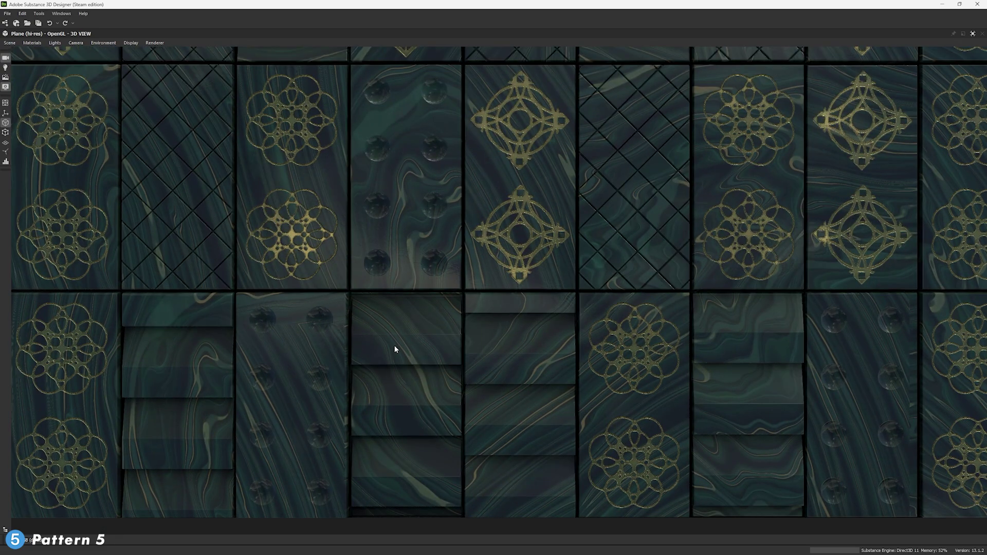
{"action": "middle_click_drag", "start_coordinate": [603, 88], "coordinate": [619, 428]}
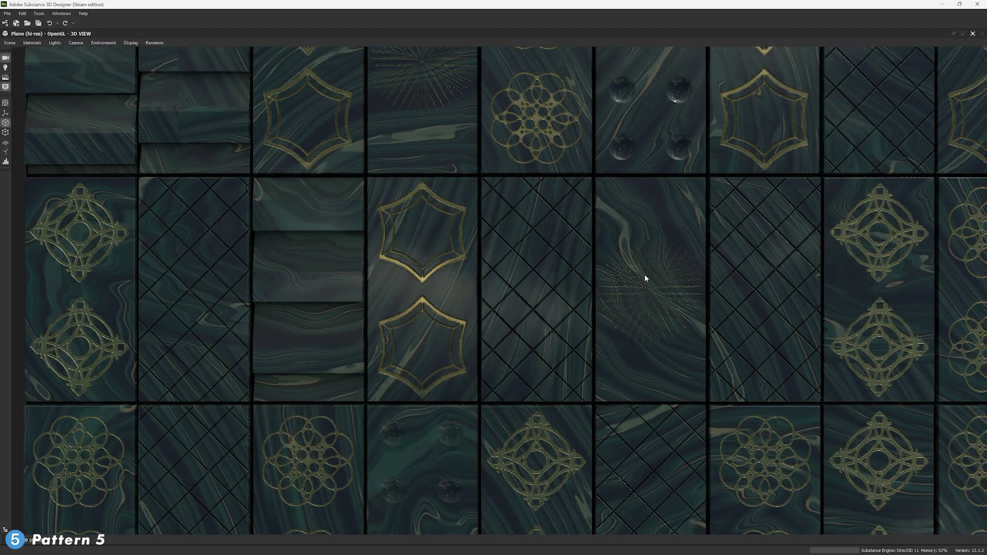
Restore the 3D view to its docked size and show the material on the Rounded Cylinder mesh
{"action": "left_click", "coordinate": [972, 34]}
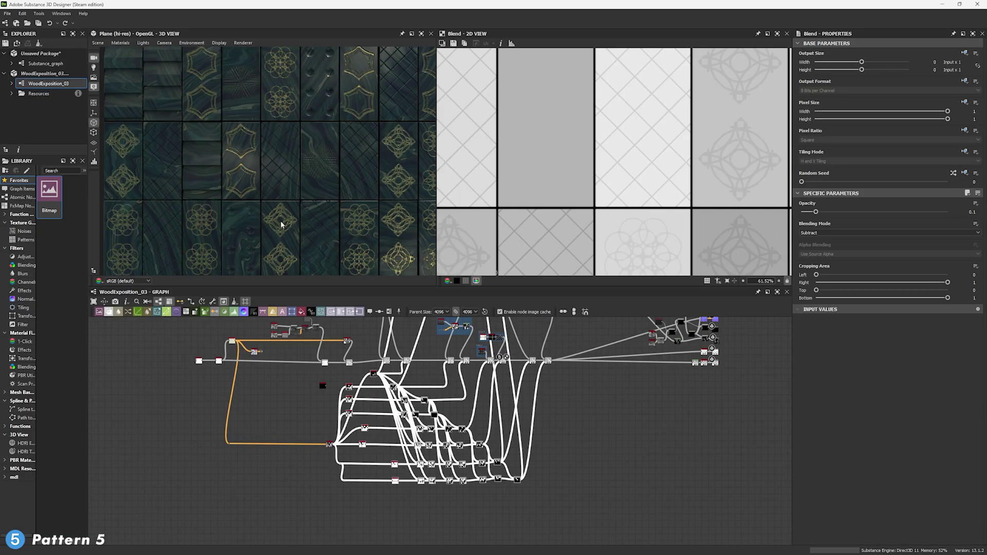
{"action": "middle_click_drag", "start_coordinate": [281, 225], "coordinate": [304, 175]}
{"action": "left_click", "coordinate": [97, 43]}
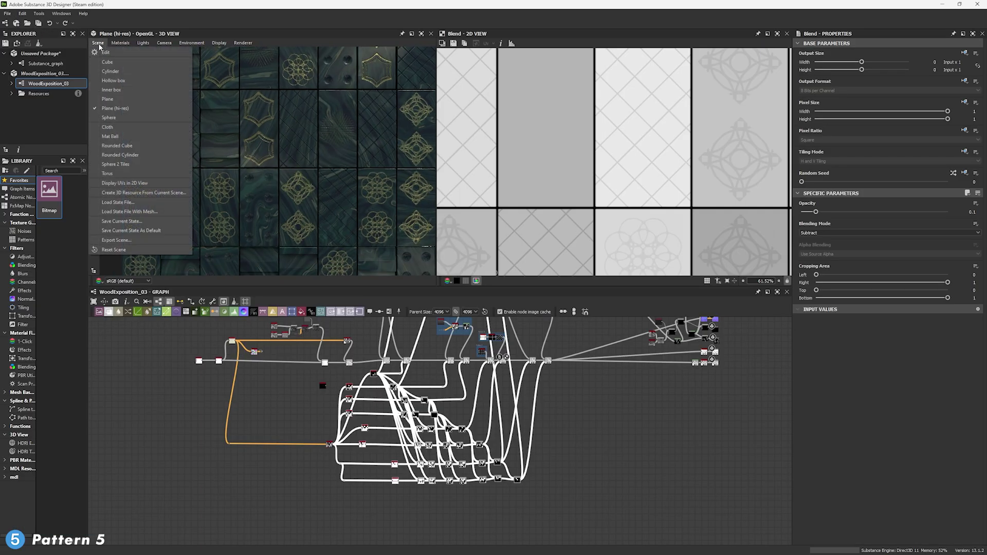
{"action": "left_click", "coordinate": [131, 155]}
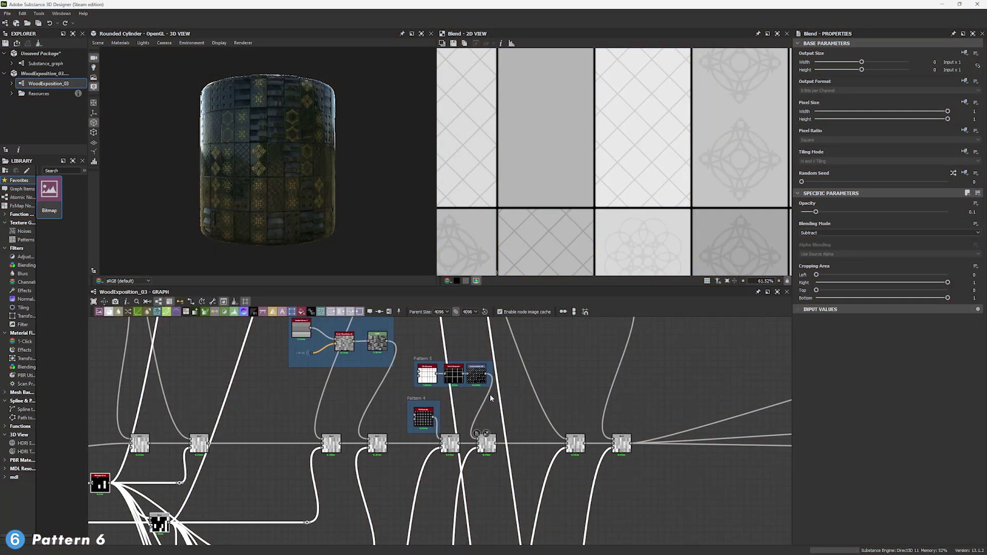
Locate the Pattern 6 group in the graph and display the hexagonal outline from its final Levels node
{"action": "middle_click_drag", "start_coordinate": [489, 394], "coordinate": [429, 468]}
{"action": "scroll", "coordinate": [429, 467], "scroll_direction": "down", "scroll_amount": 3}
{"action": "middle_click_drag", "start_coordinate": [408, 423], "coordinate": [440, 507]}
{"action": "middle_click_drag", "start_coordinate": [293, 426], "coordinate": [291, 486]}
{"action": "scroll", "coordinate": [305, 388], "scroll_direction": "up", "scroll_amount": 5}
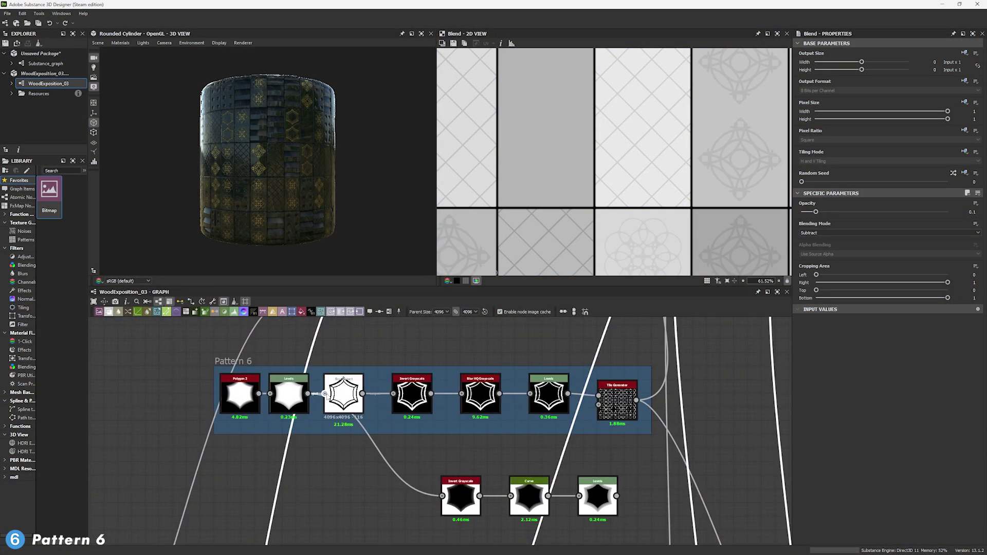
{"action": "double_click", "coordinate": [564, 380]}
{"action": "scroll", "coordinate": [617, 177], "scroll_direction": "down", "scroll_amount": 5}
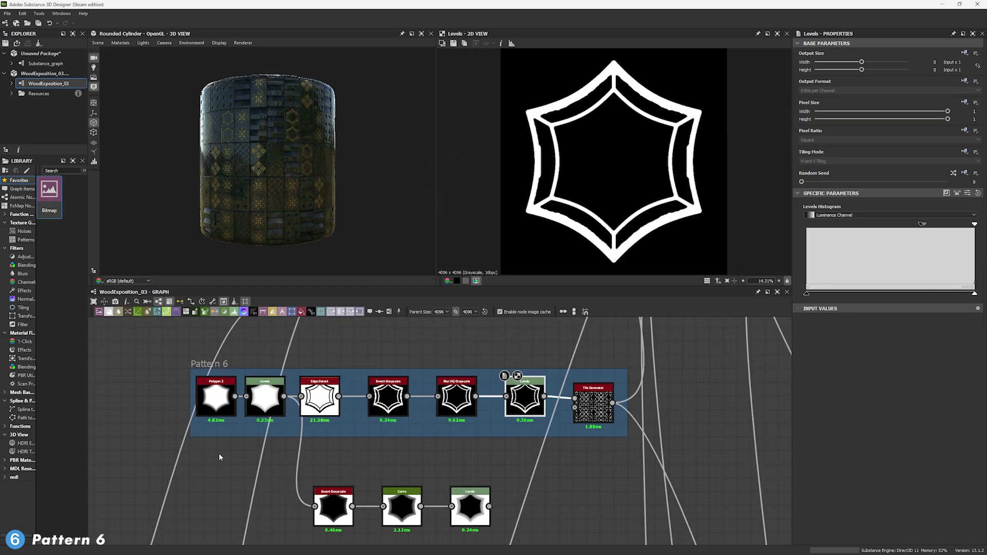
Review the Curve and Gradient settings of Pattern 6's Polygon 2 node and the slider values of the Levels node after it
{"action": "left_click", "coordinate": [221, 407]}
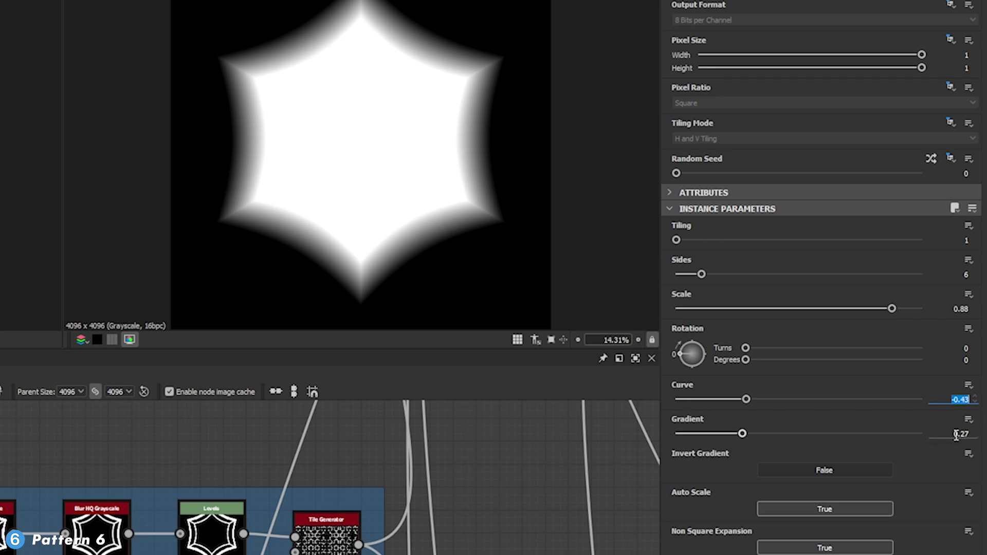
{"action": "key", "text": "Tab"}
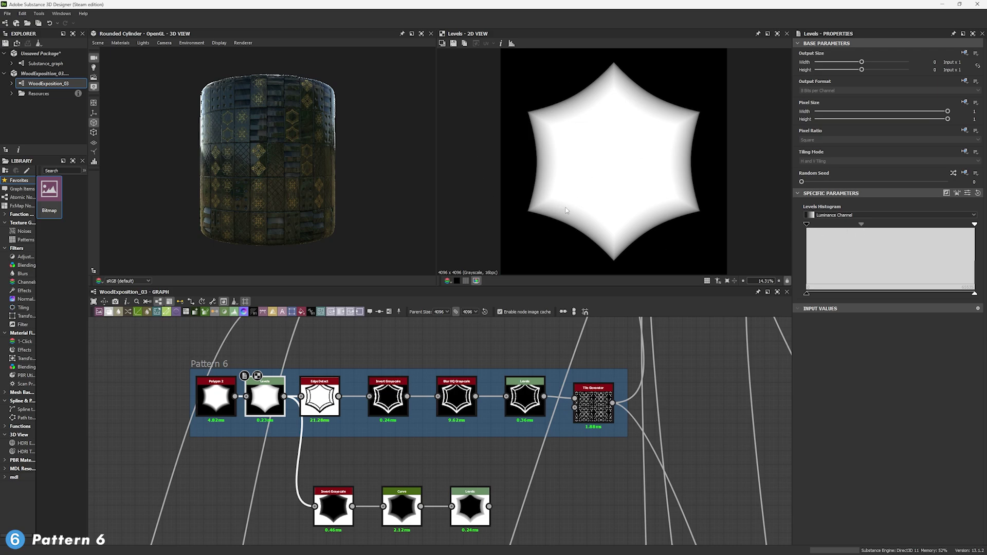
{"action": "left_click", "coordinate": [967, 193]}
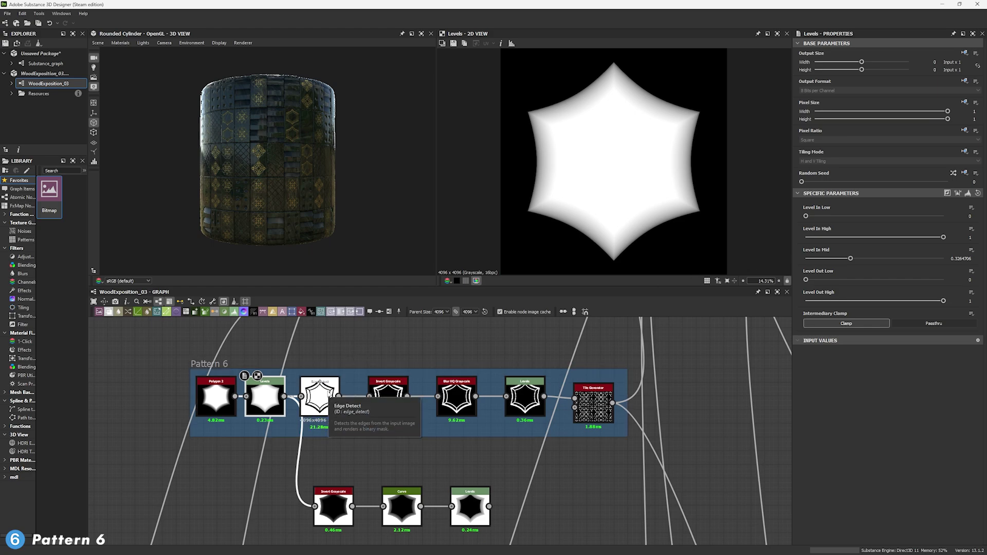
View Pattern 6's Edge Detect result and check its Edge Width, followed by the Invert Grayscale and Blur HQ Grayscale nodes
{"action": "double_click", "coordinate": [328, 397]}
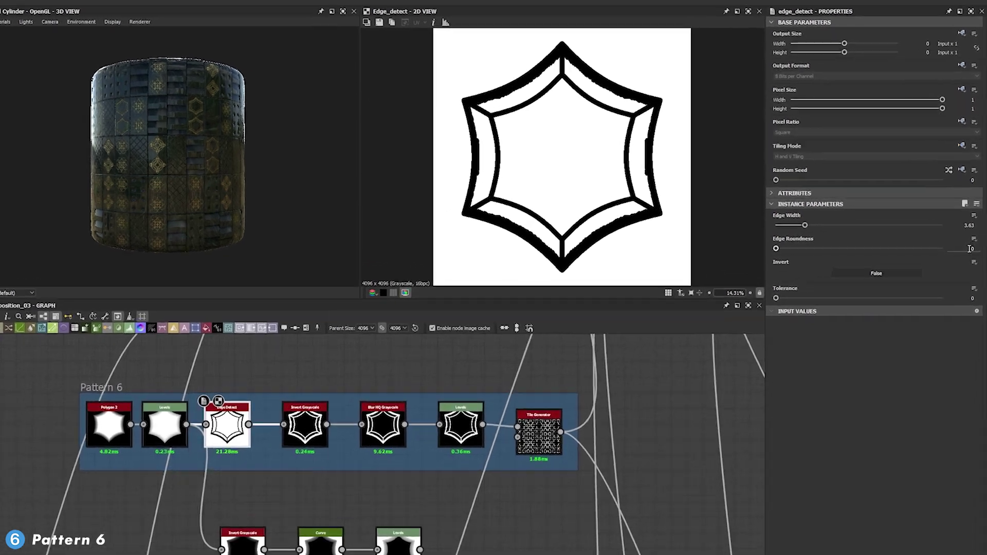
{"action": "double_click", "coordinate": [972, 240]}
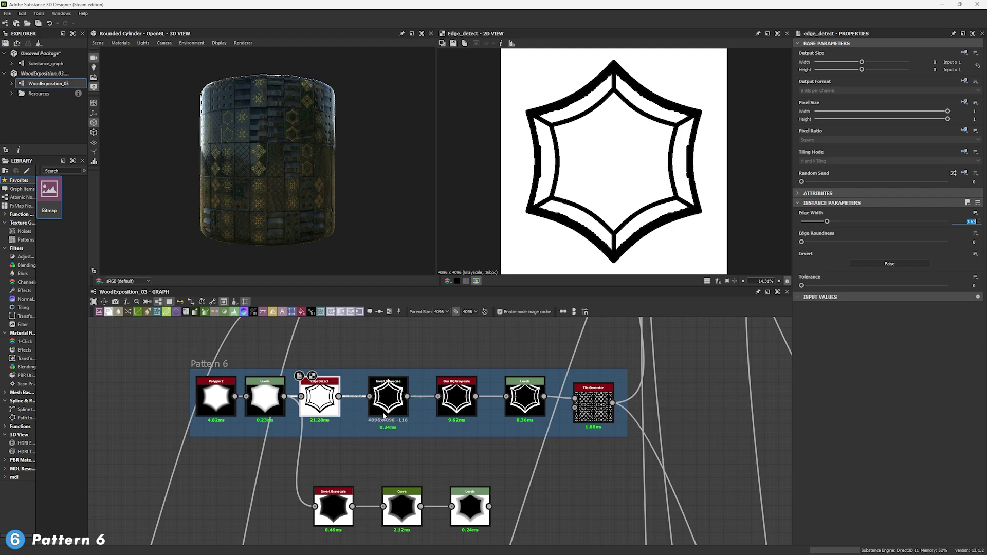
{"action": "double_click", "coordinate": [405, 410]}
{"action": "middle_click_drag", "start_coordinate": [405, 411], "coordinate": [310, 378]}
{"action": "left_click", "coordinate": [359, 366]}
Display Pattern 6's final Levels result and inspect the smoothed, uneven edges of the hexagon outline up close
{"action": "double_click", "coordinate": [424, 369]}
{"action": "scroll", "coordinate": [529, 197], "scroll_direction": "up", "scroll_amount": 5}
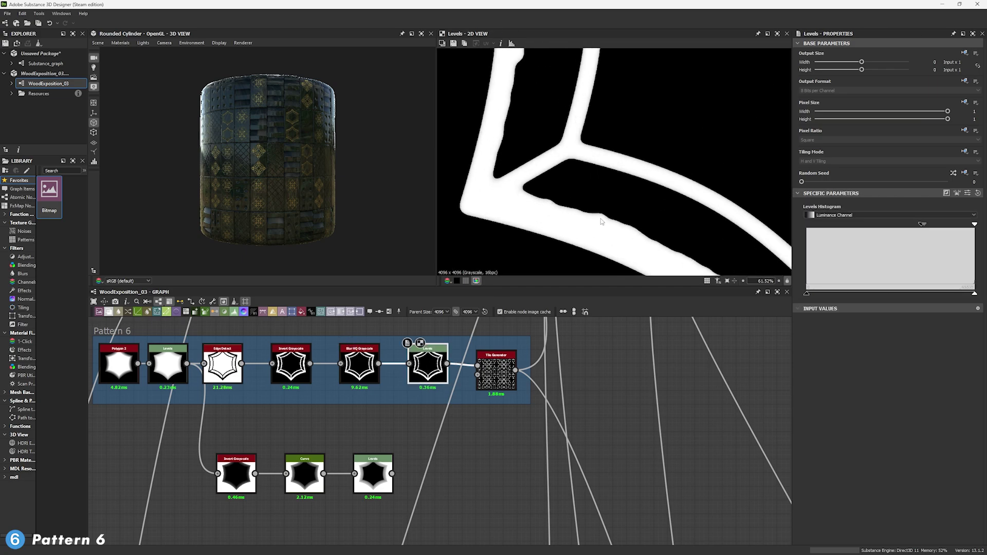
{"action": "scroll", "coordinate": [604, 222], "scroll_direction": "up", "scroll_amount": 3}
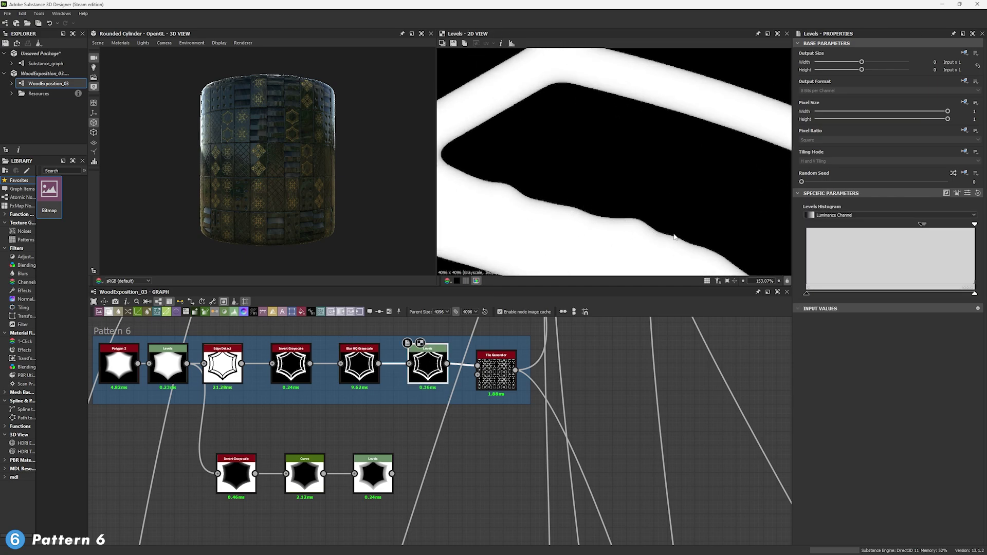
{"action": "scroll", "coordinate": [677, 237], "scroll_direction": "down", "scroll_amount": 4}
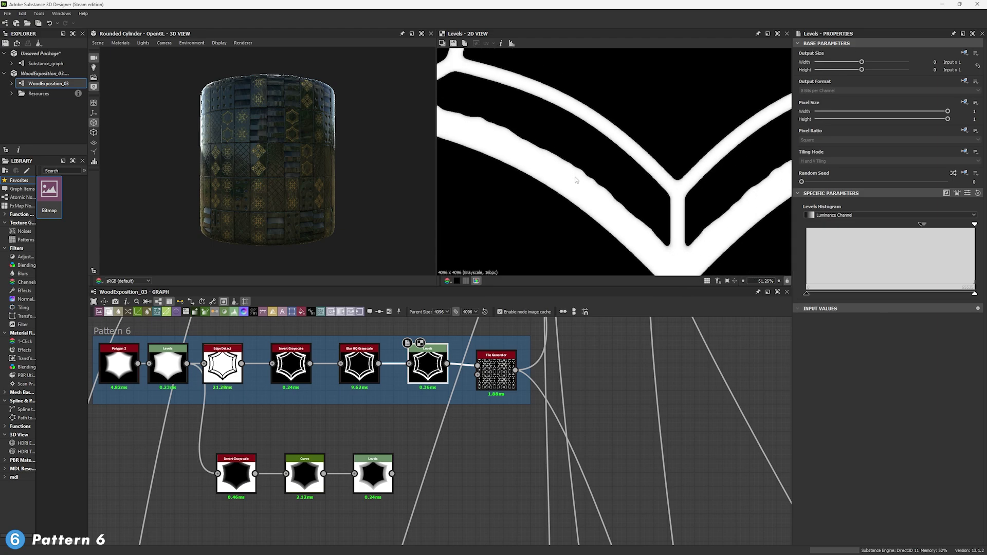
{"action": "middle_click_drag", "start_coordinate": [575, 181], "coordinate": [542, 78]}
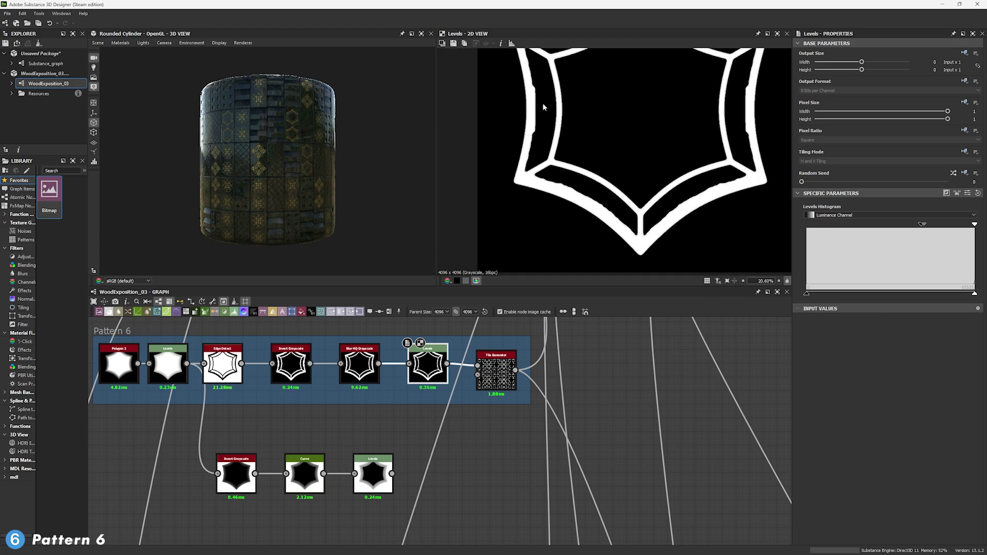
{"action": "middle_click_drag", "start_coordinate": [545, 106], "coordinate": [479, 155]}
{"action": "scroll", "coordinate": [669, 129], "scroll_direction": "up", "scroll_amount": 4}
{"action": "middle_click_drag", "start_coordinate": [679, 124], "coordinate": [659, 241]}
{"action": "scroll", "coordinate": [632, 132], "scroll_direction": "down", "scroll_amount": 3}
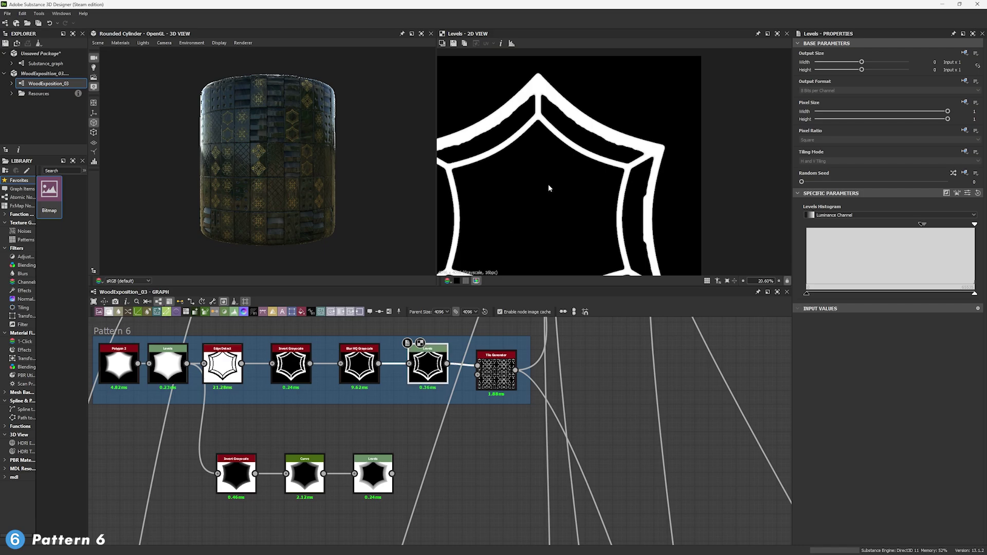
{"action": "scroll", "coordinate": [550, 187], "scroll_direction": "down", "scroll_amount": 2}
Examine the gold hexagon ornaments of Pattern 6 on the cylinder tiles
{"action": "scroll", "coordinate": [277, 200], "scroll_direction": "up", "scroll_amount": 5}
{"action": "left_click_drag", "start_coordinate": [308, 197], "coordinate": [368, 223]}
{"action": "scroll", "coordinate": [266, 156], "scroll_direction": "up", "scroll_amount": 3}
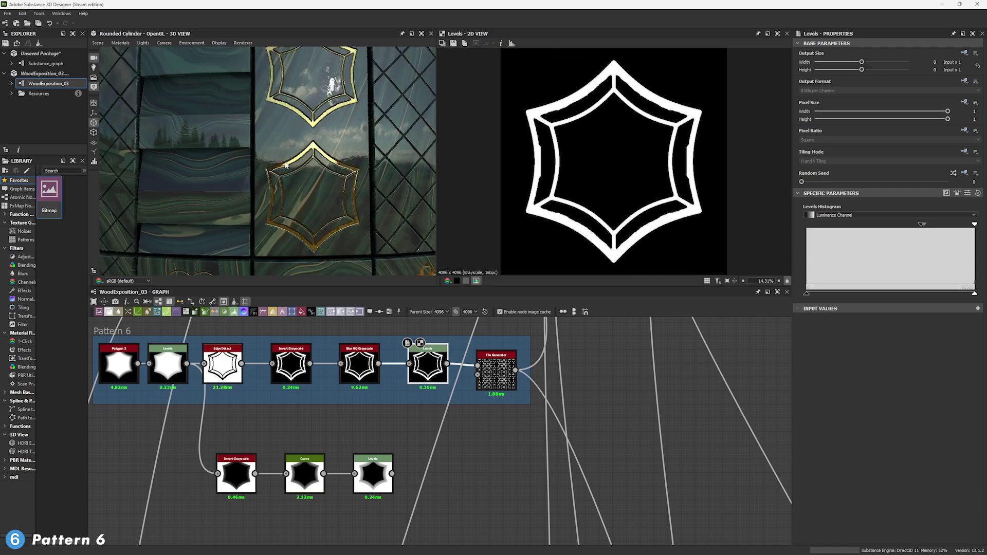
{"action": "scroll", "coordinate": [317, 168], "scroll_direction": "up", "scroll_amount": 2}
{"action": "scroll", "coordinate": [317, 170], "scroll_direction": "down", "scroll_amount": 4}
{"action": "left_click_drag", "start_coordinate": [317, 172], "coordinate": [315, 177]}
{"action": "scroll", "coordinate": [304, 182], "scroll_direction": "up", "scroll_amount": 5}
{"action": "scroll", "coordinate": [298, 177], "scroll_direction": "down", "scroll_amount": 6}
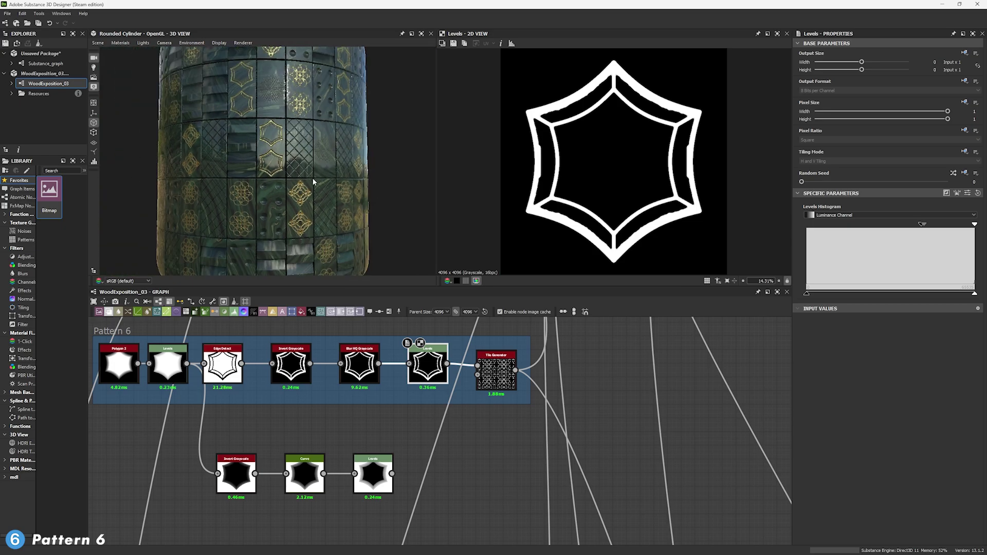
Display Pattern 6's Tile Generator grid of hexagons and check its X Amount and Y Amount
{"action": "double_click", "coordinate": [494, 372]}
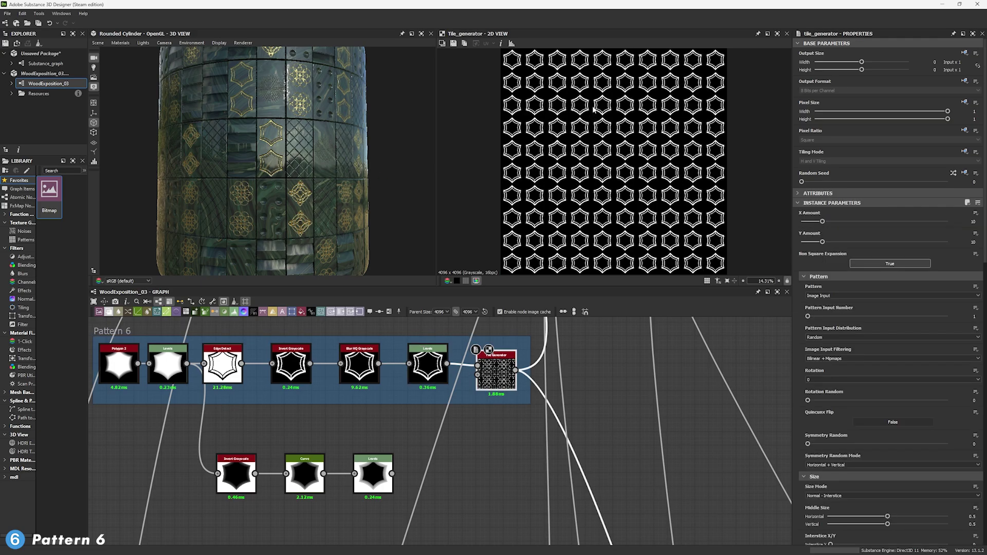
{"action": "left_click", "coordinate": [973, 242]}
{"action": "scroll", "coordinate": [631, 209], "scroll_direction": "down", "scroll_amount": 10}
Display the base Tile Generator's rectangular tile layout at the start of the graph for comparison with Pattern 6's grid
{"action": "scroll", "coordinate": [367, 456], "scroll_direction": "down", "scroll_amount": 6}
{"action": "middle_click_drag", "start_coordinate": [288, 494], "coordinate": [407, 409]}
{"action": "middle_click_drag", "start_coordinate": [241, 537], "coordinate": [411, 437]}
{"action": "scroll", "coordinate": [411, 441], "scroll_direction": "up", "scroll_amount": 5}
{"action": "scroll", "coordinate": [636, 173], "scroll_direction": "up", "scroll_amount": 7}
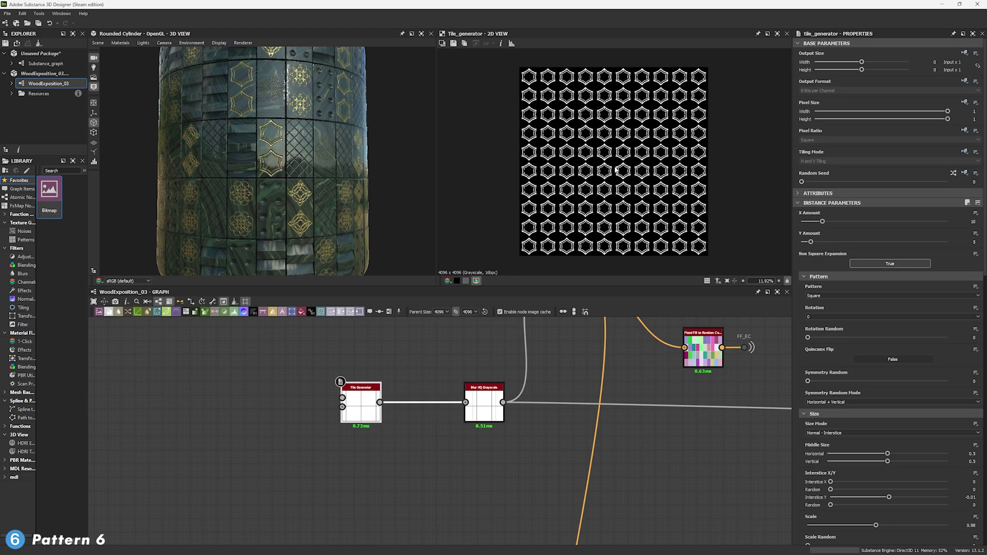
{"action": "double_click", "coordinate": [362, 403]}
{"action": "scroll", "coordinate": [590, 154], "scroll_direction": "up", "scroll_amount": 4}
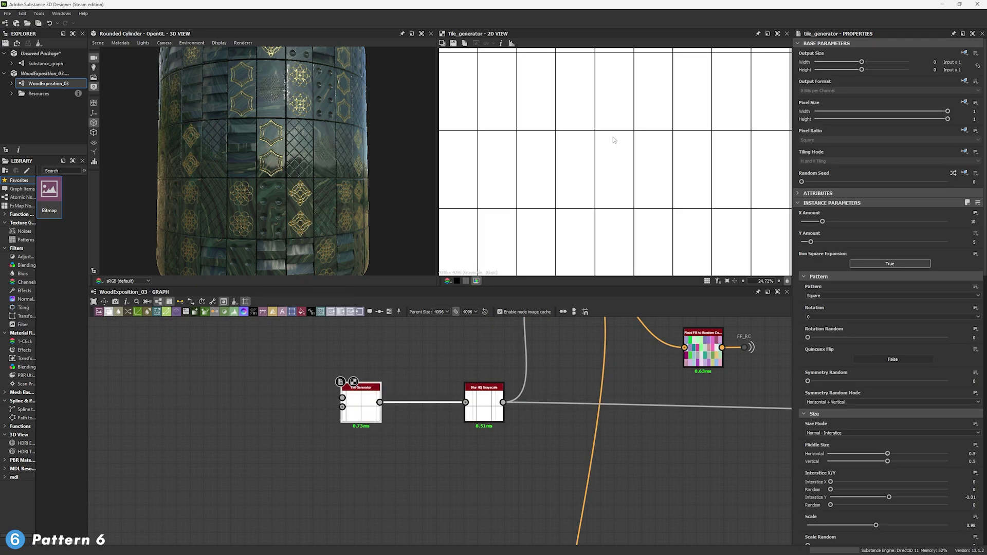
Check the base Tile Generator's X Amount and display the Blend that subtracts Pattern 6, checking its Opacity
{"action": "left_click", "coordinate": [971, 222]}
{"action": "scroll", "coordinate": [643, 360], "scroll_direction": "down", "scroll_amount": 5}
{"action": "scroll", "coordinate": [635, 376], "scroll_direction": "down", "scroll_amount": 1}
{"action": "middle_click_drag", "start_coordinate": [678, 393], "coordinate": [426, 493]}
{"action": "scroll", "coordinate": [546, 362], "scroll_direction": "up", "scroll_amount": 8}
{"action": "double_click", "coordinate": [497, 354]}
{"action": "scroll", "coordinate": [526, 375], "scroll_direction": "down", "scroll_amount": 5}
{"action": "middle_click_drag", "start_coordinate": [555, 457], "coordinate": [532, 320]}
{"action": "scroll", "coordinate": [578, 465], "scroll_direction": "up", "scroll_amount": 5}
{"action": "double_click", "coordinate": [599, 445]}
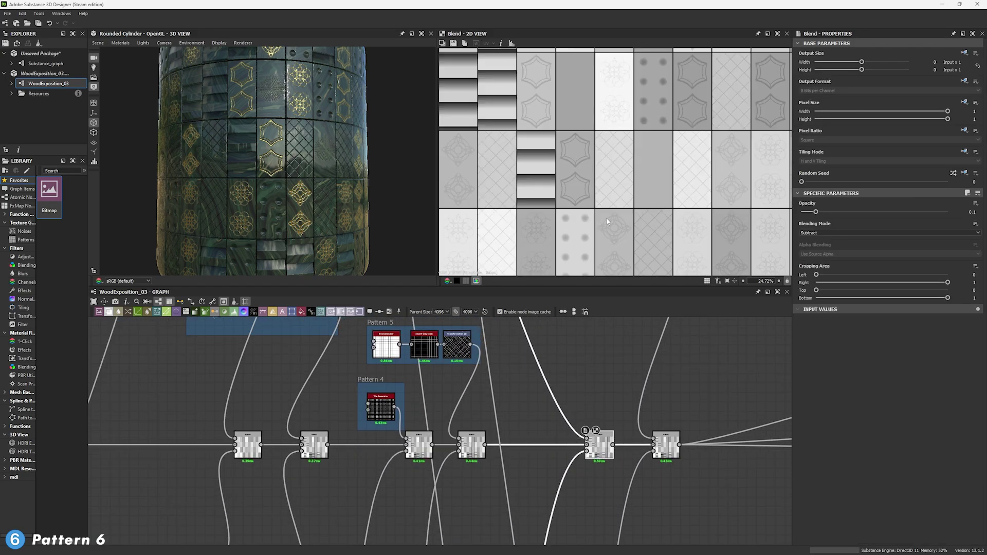
{"action": "left_click", "coordinate": [964, 212]}
Display Pattern 7's Shape node and check its Scale and its X and Y Size
{"action": "middle_click_drag", "start_coordinate": [572, 339], "coordinate": [572, 341]}
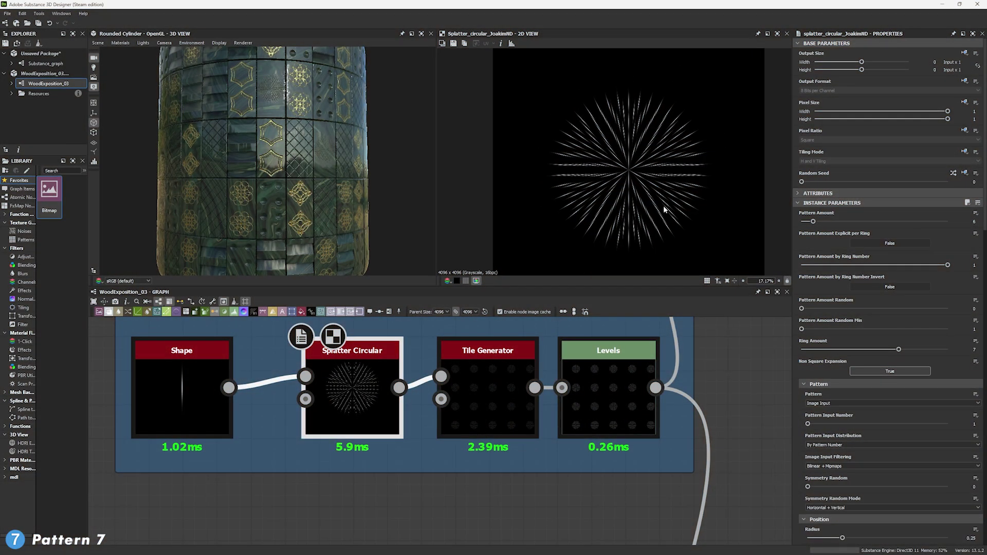
{"action": "middle_click_drag", "start_coordinate": [458, 380], "coordinate": [448, 420]}
{"action": "scroll", "coordinate": [448, 420], "scroll_direction": "down", "scroll_amount": 1}
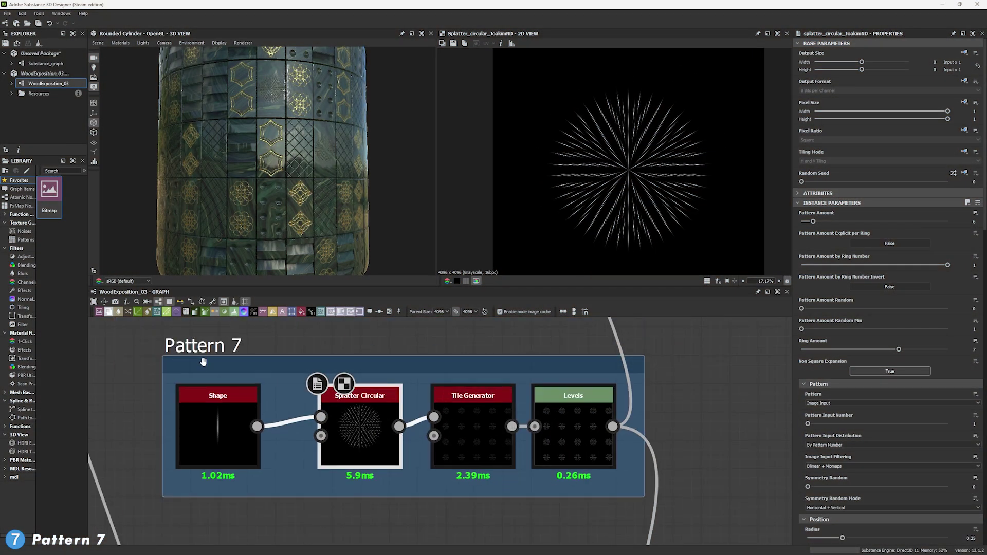
{"action": "left_click_drag", "start_coordinate": [203, 362], "coordinate": [224, 363]}
{"action": "left_click", "coordinate": [258, 401]}
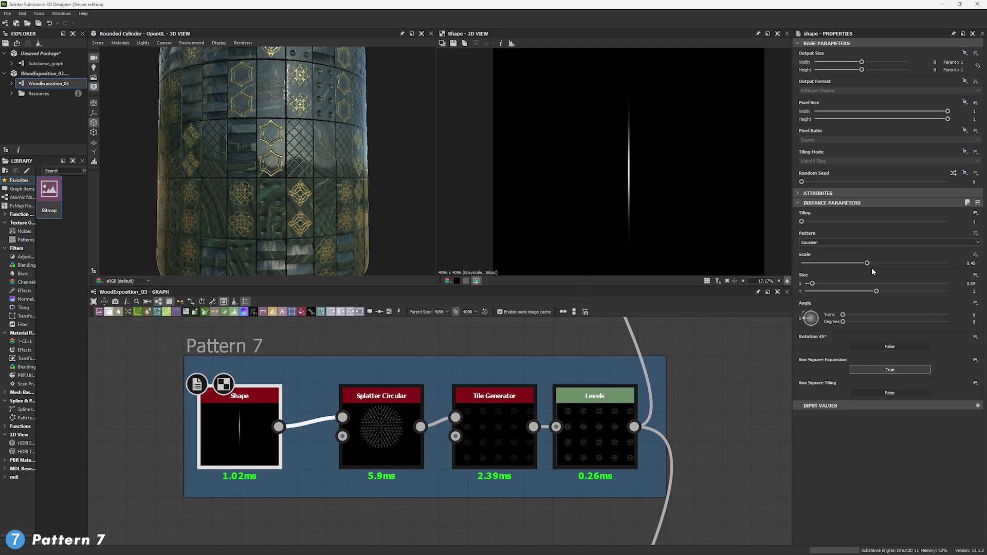
{"action": "left_click", "coordinate": [960, 264]}
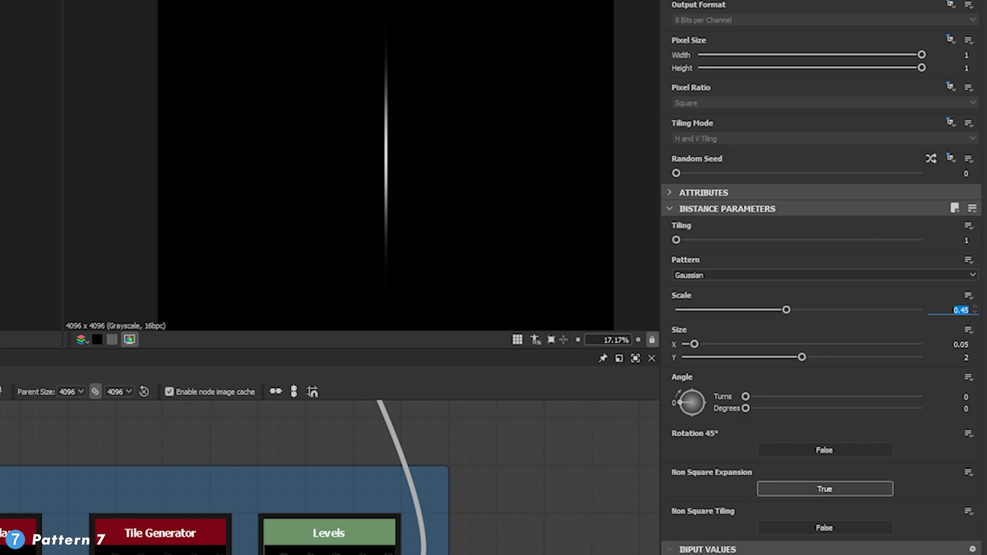
{"action": "left_click", "coordinate": [935, 343]}
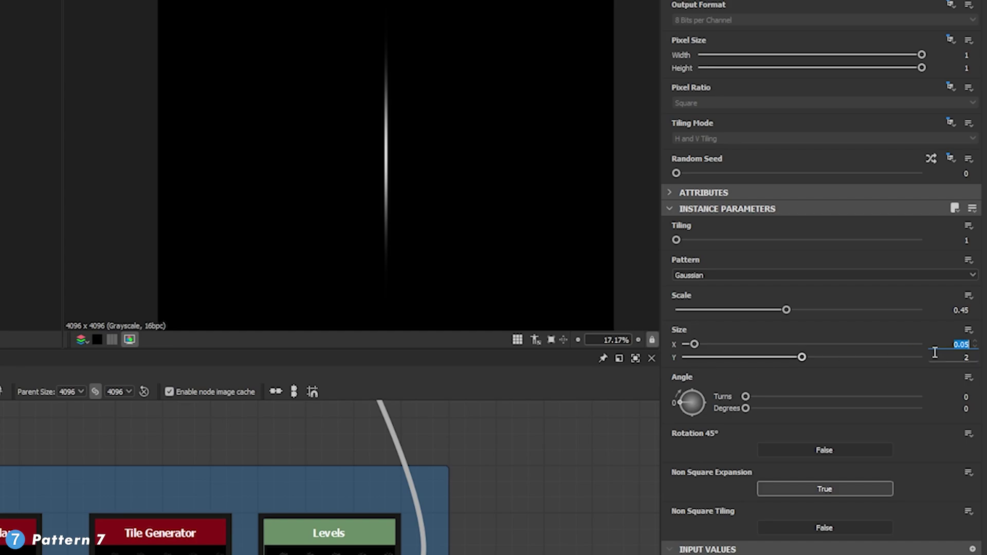
{"action": "left_click", "coordinate": [956, 360]}
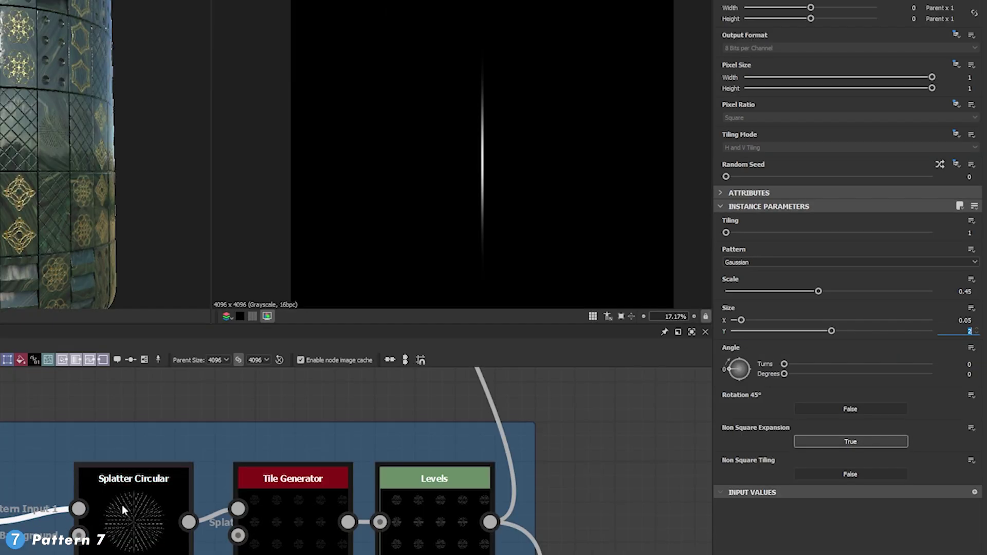
Display Pattern 7's Splatter Circular and check its Pattern Amount, Radius and Ring Radius Multiplier
{"action": "left_click", "coordinate": [122, 505]}
{"action": "double_click", "coordinate": [122, 505]}
{"action": "left_click", "coordinate": [961, 231]}
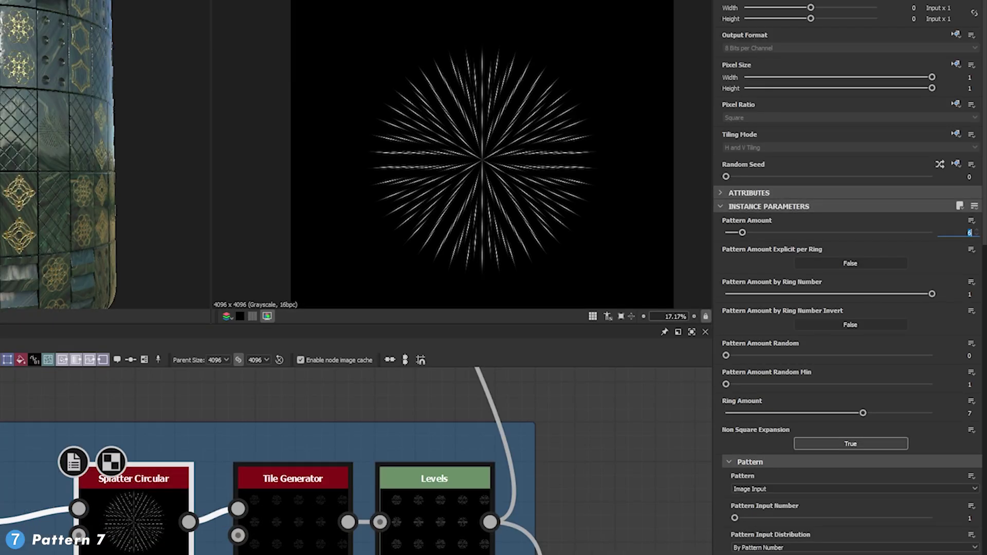
{"action": "key", "text": "Return"}
{"action": "scroll", "coordinate": [760, 458], "scroll_direction": "down", "scroll_amount": 2}
{"action": "scroll", "coordinate": [759, 458], "scroll_direction": "down", "scroll_amount": 2}
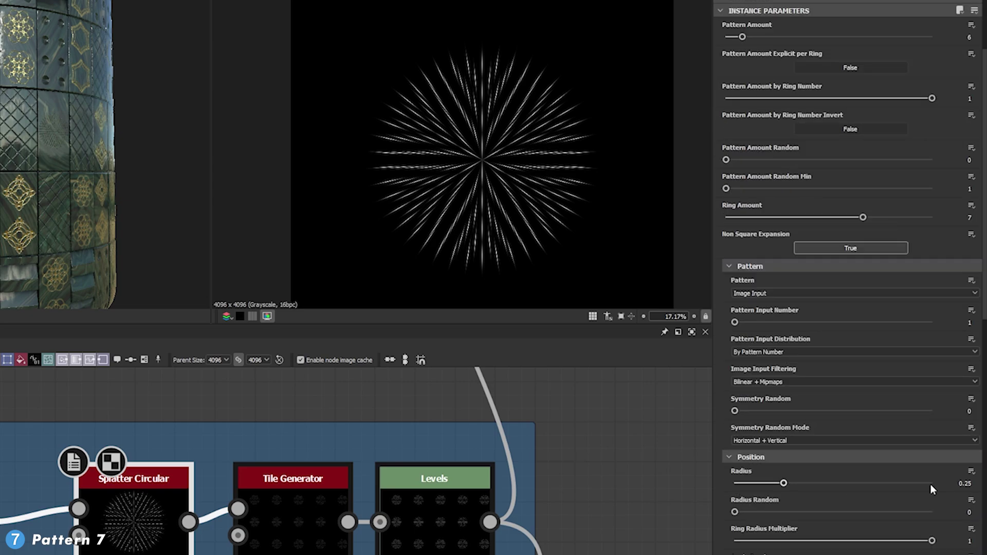
{"action": "left_click", "coordinate": [959, 482]}
{"action": "scroll", "coordinate": [737, 506], "scroll_direction": "down", "scroll_amount": 1}
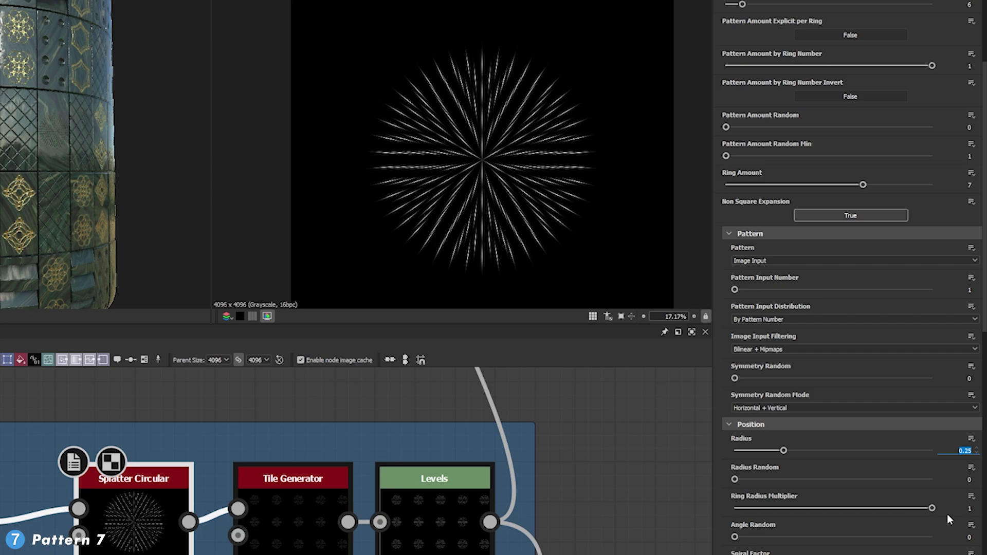
{"action": "left_click", "coordinate": [964, 508]}
{"action": "scroll", "coordinate": [718, 511], "scroll_direction": "down", "scroll_amount": 2}
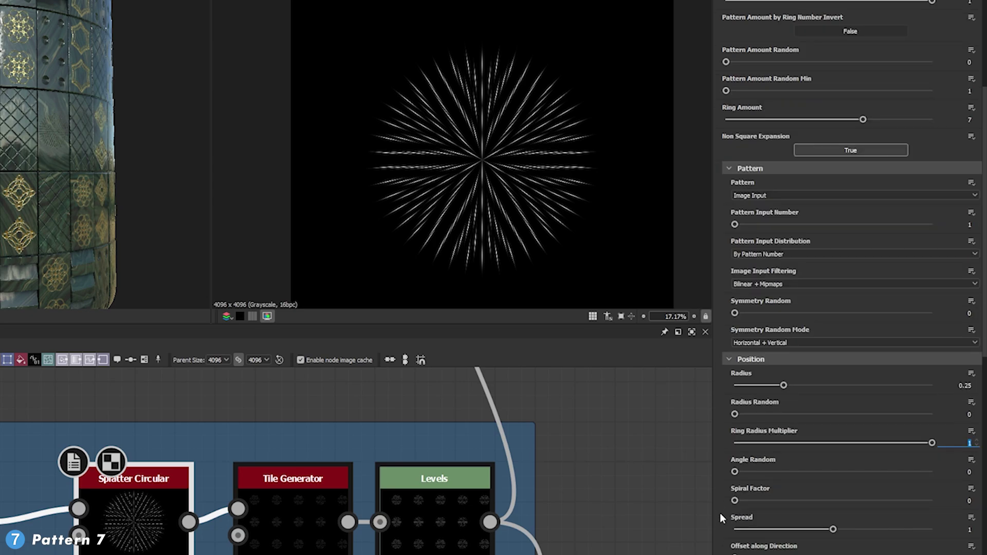
Review the Splatter Circular's Size, Scale, Rotation and Color parameters
{"action": "scroll", "coordinate": [927, 526], "scroll_direction": "down", "scroll_amount": 2}
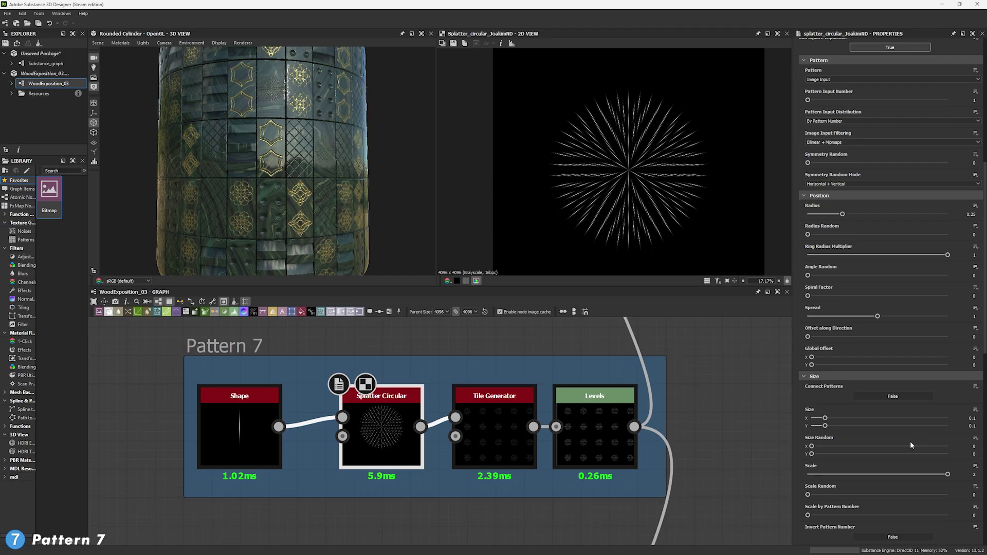
{"action": "scroll", "coordinate": [874, 448], "scroll_direction": "down", "scroll_amount": 2}
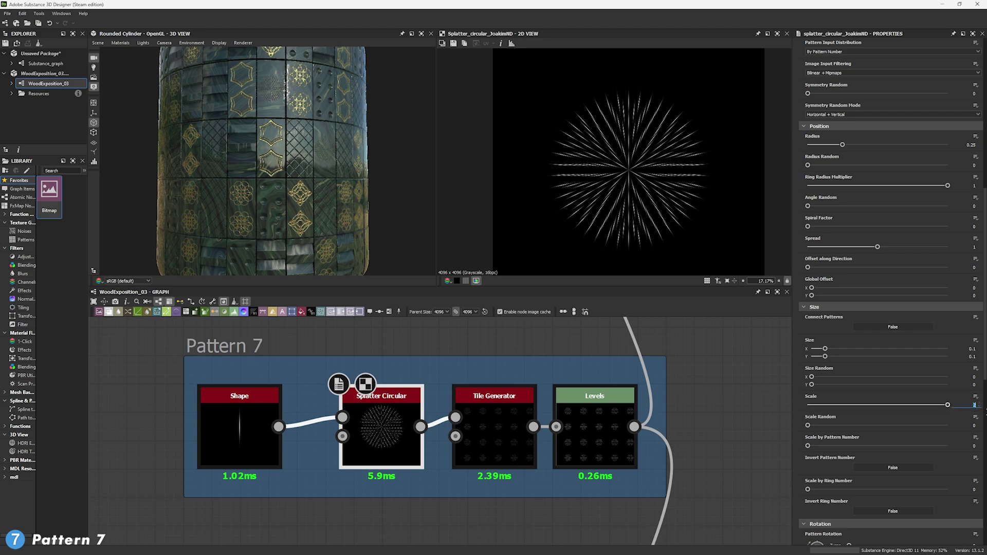
{"action": "scroll", "coordinate": [800, 430], "scroll_direction": "down", "scroll_amount": 10}
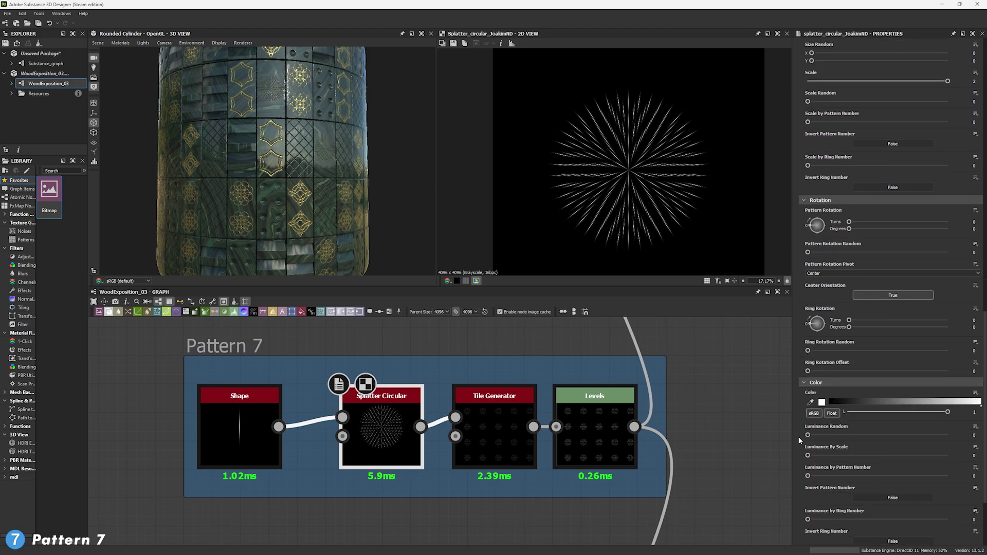
{"action": "scroll", "coordinate": [799, 440], "scroll_direction": "down", "scroll_amount": 3}
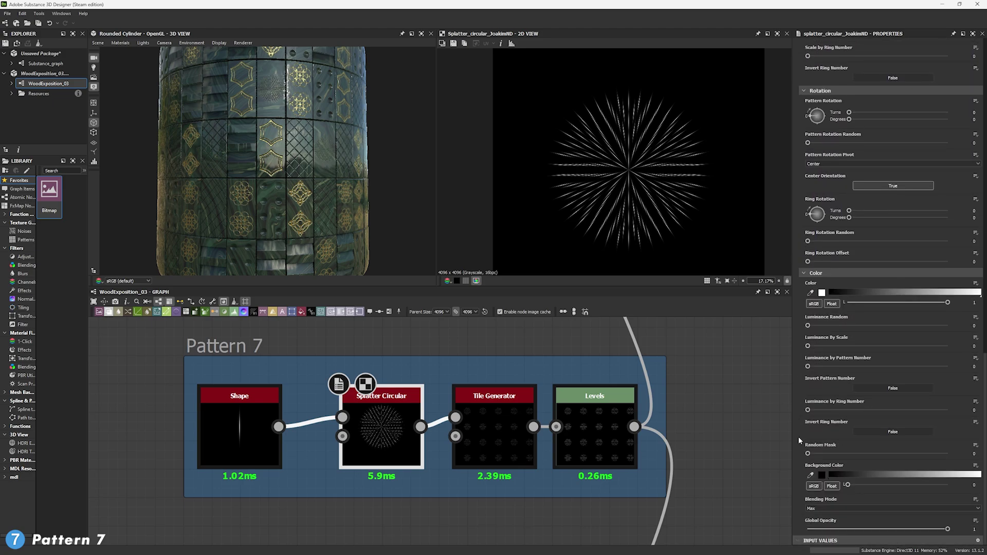
Inspect the rays at the center of the Splatter Circular output up close, and return to the whole pattern
{"action": "scroll", "coordinate": [643, 164], "scroll_direction": "up", "scroll_amount": 6}
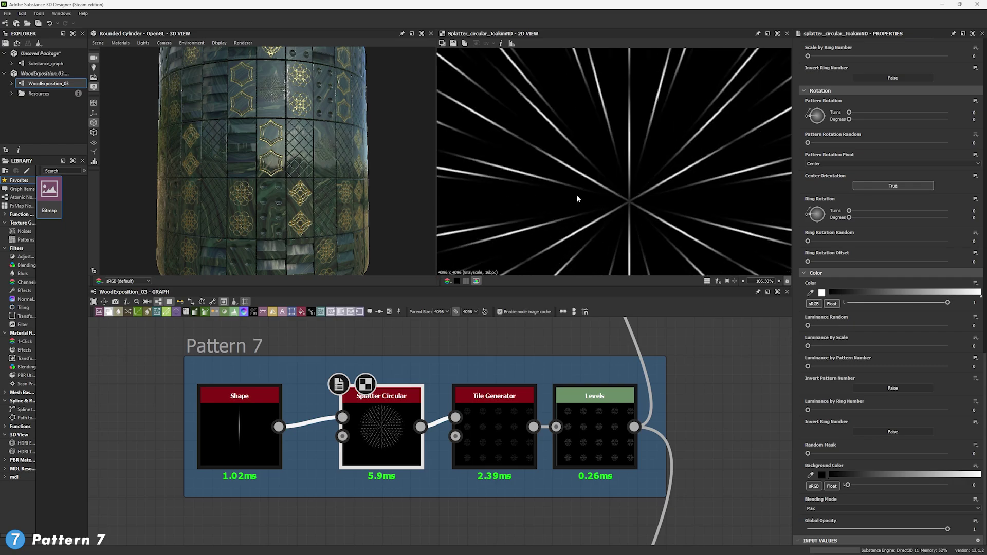
{"action": "scroll", "coordinate": [546, 199], "scroll_direction": "up", "scroll_amount": 1}
{"action": "scroll", "coordinate": [596, 198], "scroll_direction": "down", "scroll_amount": 6}
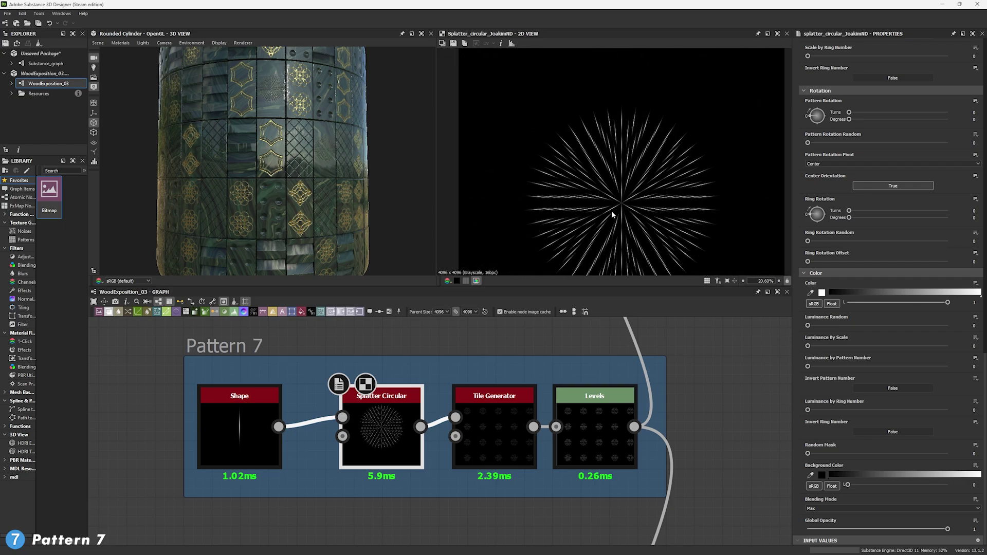
{"action": "middle_click_drag", "start_coordinate": [590, 207], "coordinate": [567, 219]}
{"action": "scroll", "coordinate": [654, 169], "scroll_direction": "down", "scroll_amount": 2}
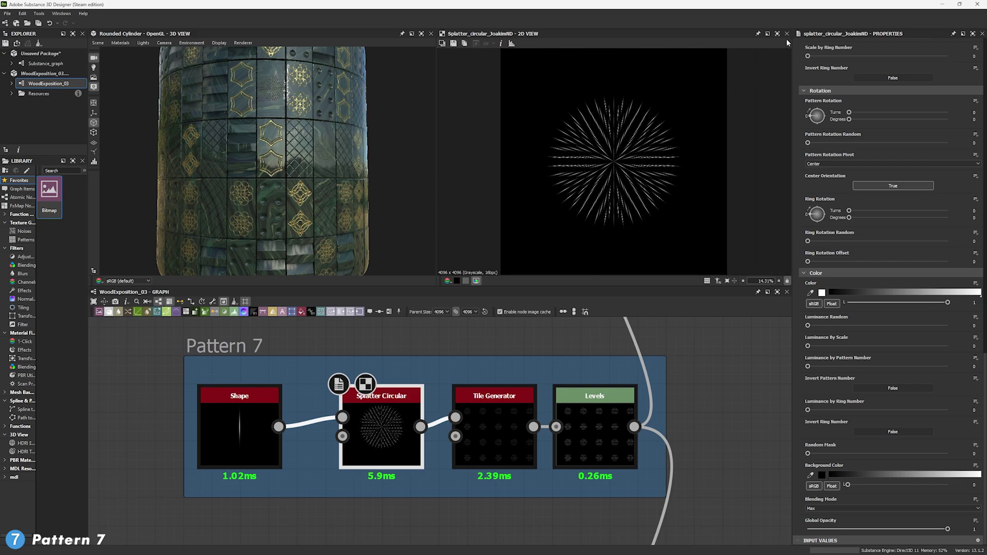
Maximize the 2D view to examine the full radial pattern of rays, and restore the layout
{"action": "left_click", "coordinate": [777, 33]}
{"action": "scroll", "coordinate": [466, 288], "scroll_direction": "up", "scroll_amount": 6}
{"action": "middle_click_drag", "start_coordinate": [466, 288], "coordinate": [468, 257]}
{"action": "middle_click_drag", "start_coordinate": [492, 185], "coordinate": [494, 228]}
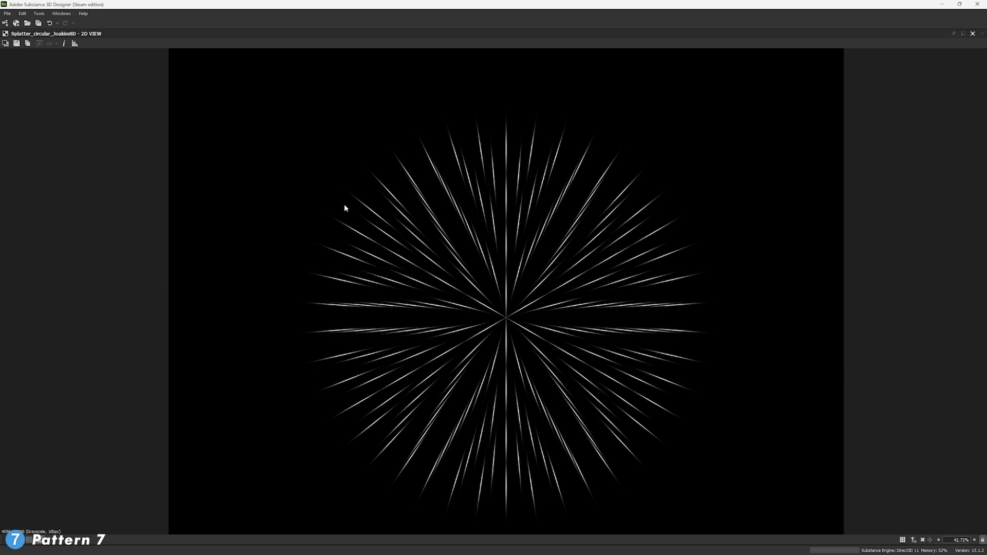
{"action": "left_click", "coordinate": [972, 34]}
Display Pattern 7's Tile Generator grid of radial ornaments and check its X Amount and Y Amount
{"action": "double_click", "coordinate": [395, 419]}
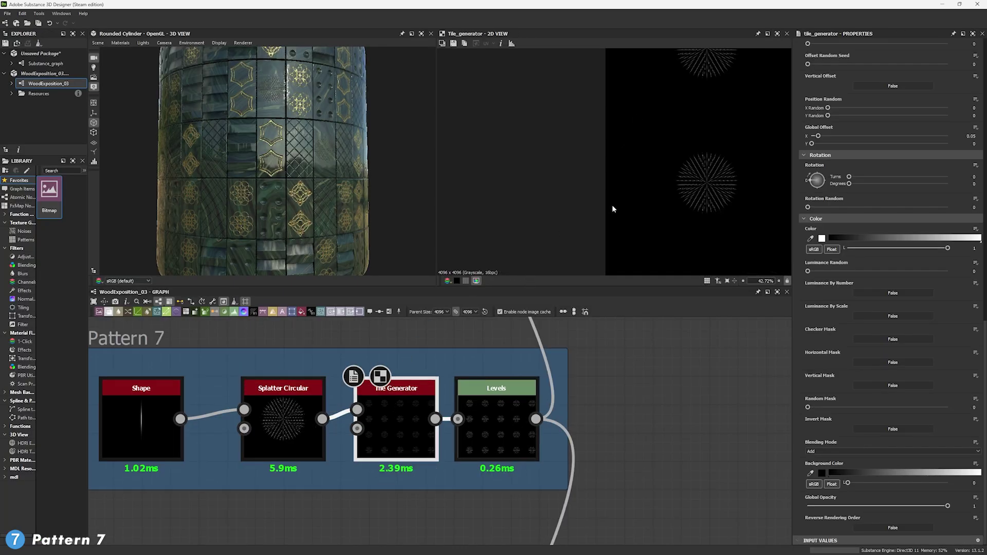
{"action": "scroll", "coordinate": [707, 189], "scroll_direction": "up", "scroll_amount": 4}
{"action": "scroll", "coordinate": [706, 189], "scroll_direction": "down", "scroll_amount": 6}
{"action": "middle_click_drag", "start_coordinate": [696, 166], "coordinate": [647, 203]}
{"action": "scroll", "coordinate": [923, 187], "scroll_direction": "up", "scroll_amount": 9}
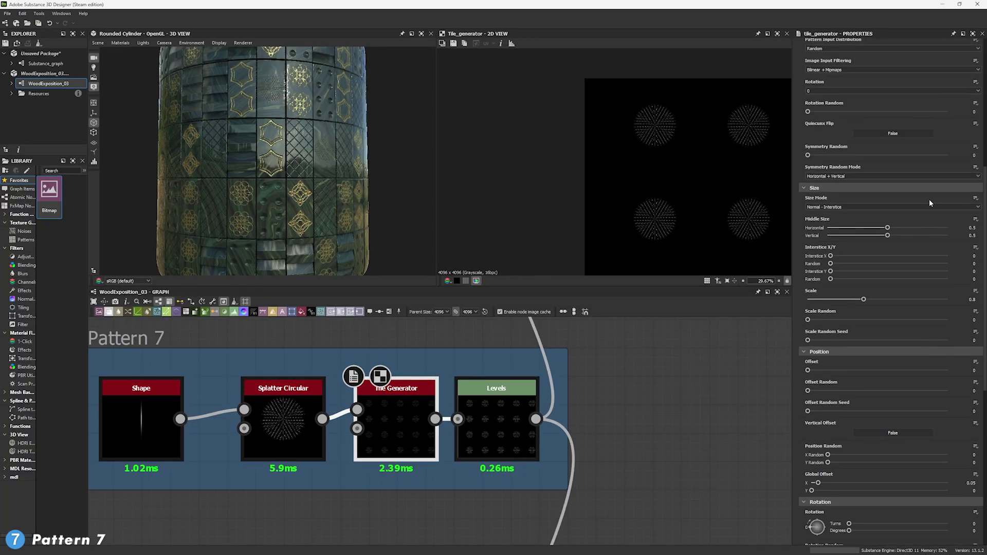
{"action": "scroll", "coordinate": [929, 201], "scroll_direction": "up", "scroll_amount": 5}
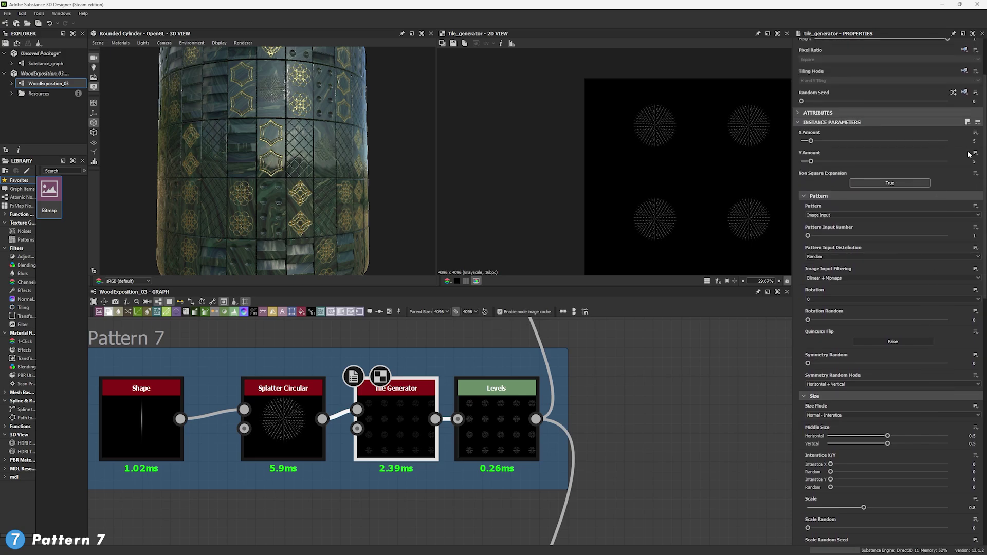
{"action": "scroll", "coordinate": [584, 149], "scroll_direction": "down", "scroll_amount": 5}
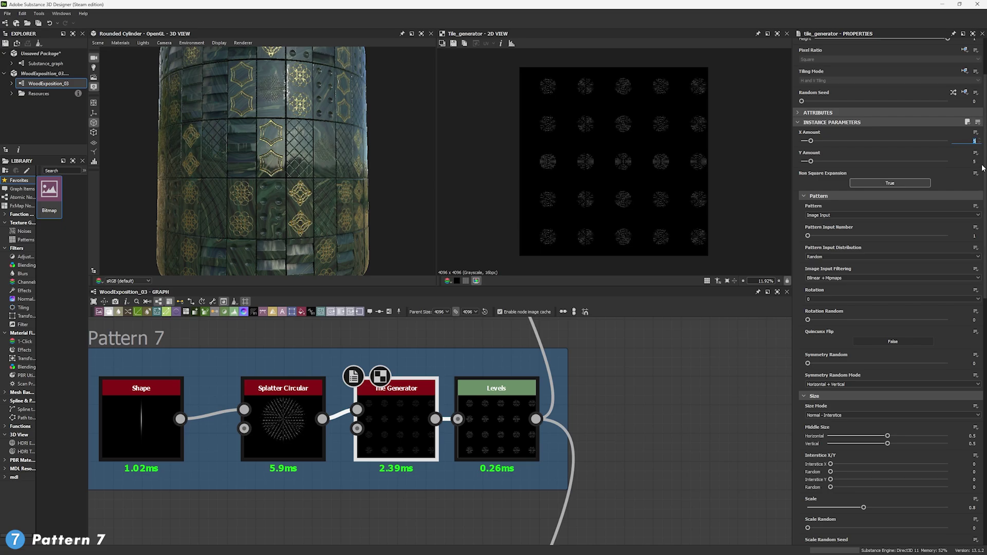
{"action": "left_click", "coordinate": [972, 161]}
Inspect the engraved radial ornament of Pattern 7 up close on a cylinder tile
{"action": "scroll", "coordinate": [309, 198], "scroll_direction": "up", "scroll_amount": 5}
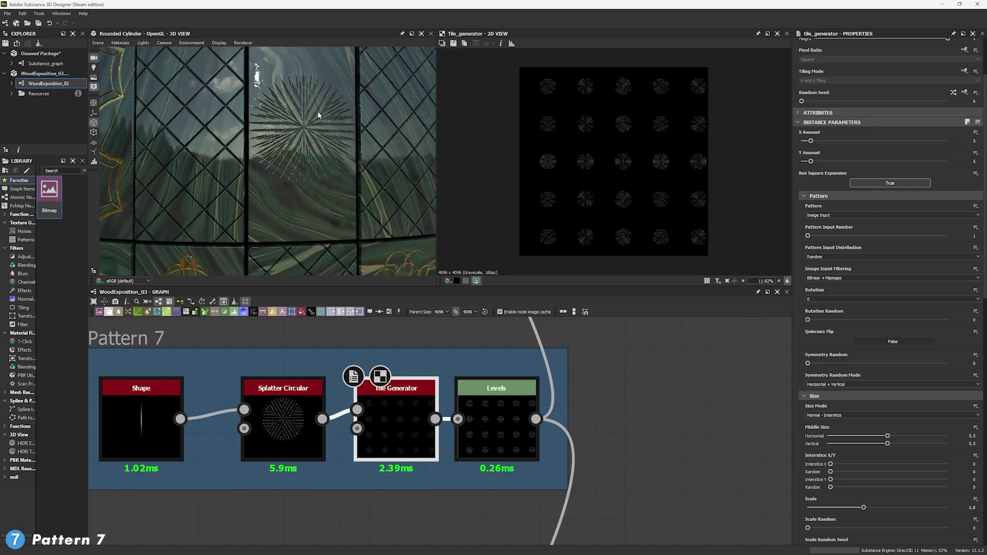
{"action": "scroll", "coordinate": [300, 157], "scroll_direction": "down", "scroll_amount": 5}
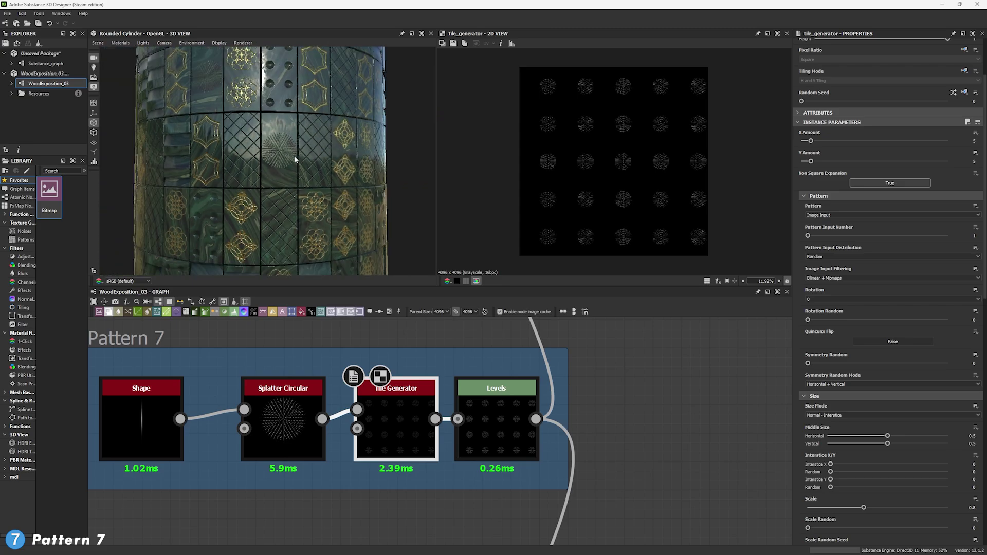
{"action": "scroll", "coordinate": [295, 159], "scroll_direction": "down", "scroll_amount": 3}
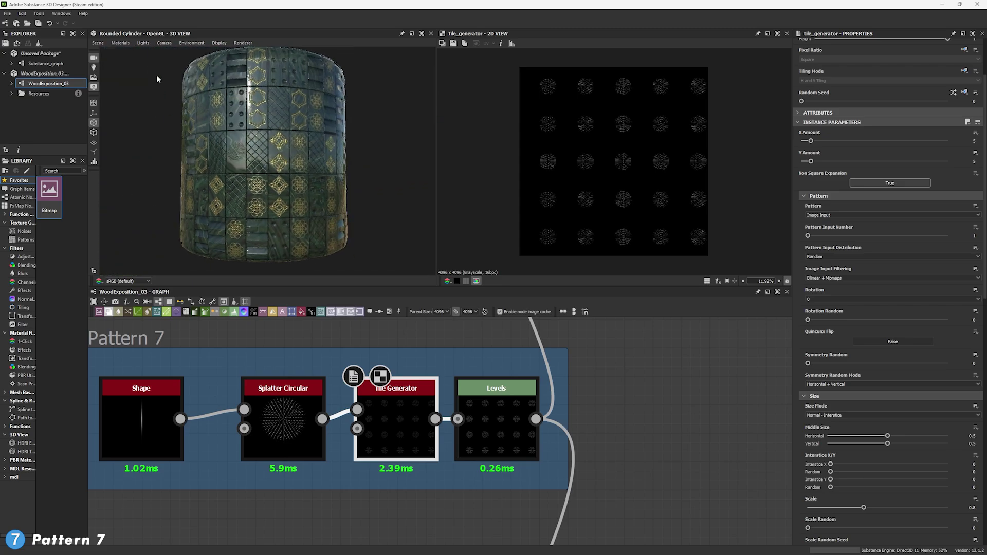
{"action": "scroll", "coordinate": [251, 187], "scroll_direction": "up", "scroll_amount": 2}
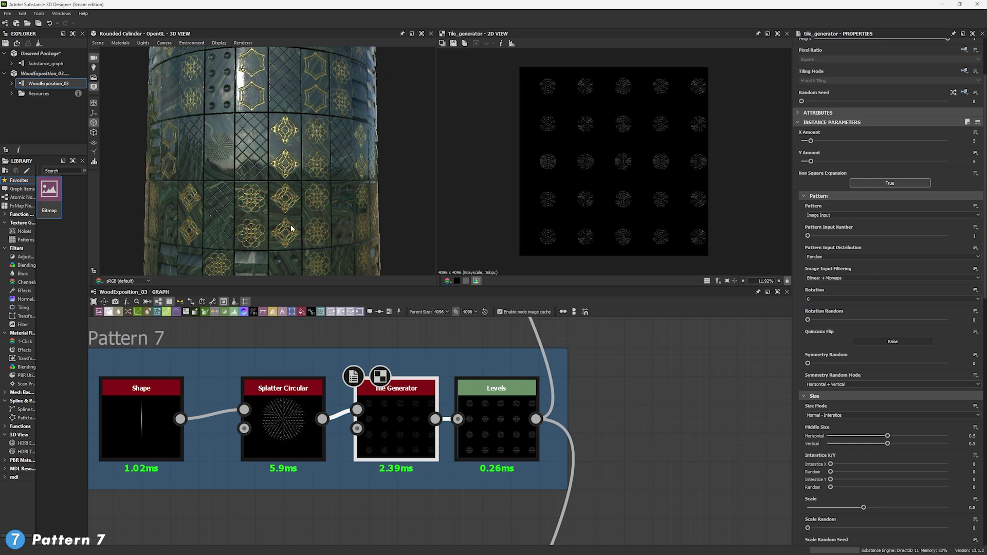
Examine how Pattern 7's radial ornaments sit among the other patterned tiles around the cylinder
{"action": "left_click_drag", "start_coordinate": [291, 228], "coordinate": [255, 145]}
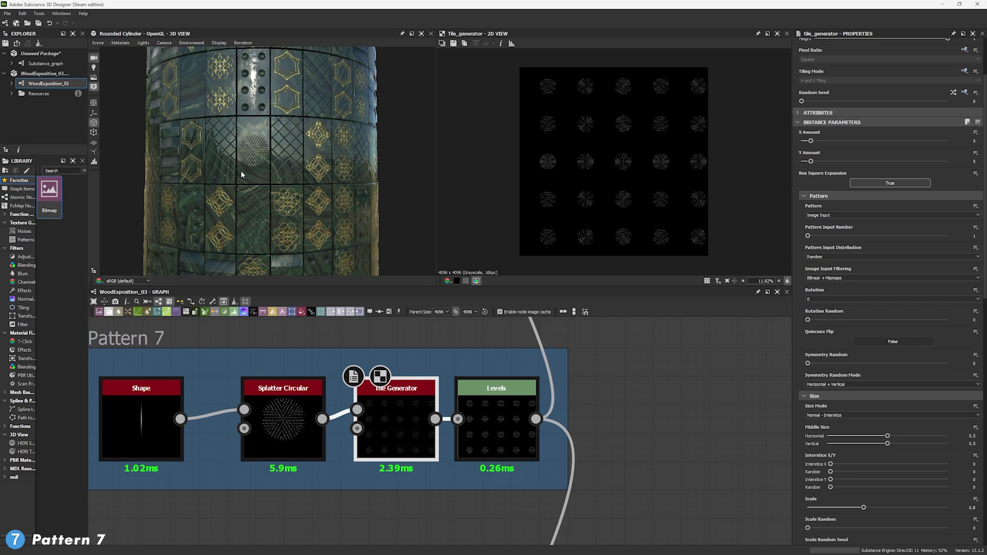
{"action": "scroll", "coordinate": [243, 172], "scroll_direction": "down", "scroll_amount": 3}
{"action": "left_click_drag", "start_coordinate": [283, 146], "coordinate": [296, 156]}
{"action": "scroll", "coordinate": [276, 123], "scroll_direction": "up", "scroll_amount": 6}
{"action": "left_click_drag", "start_coordinate": [276, 123], "coordinate": [274, 135]}
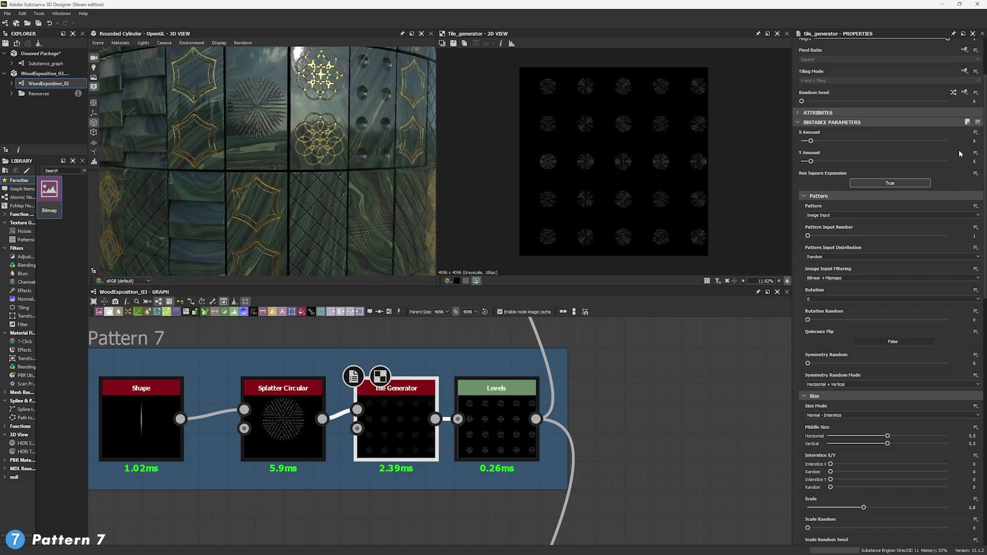
{"action": "scroll", "coordinate": [275, 214], "scroll_direction": "down", "scroll_amount": 5}
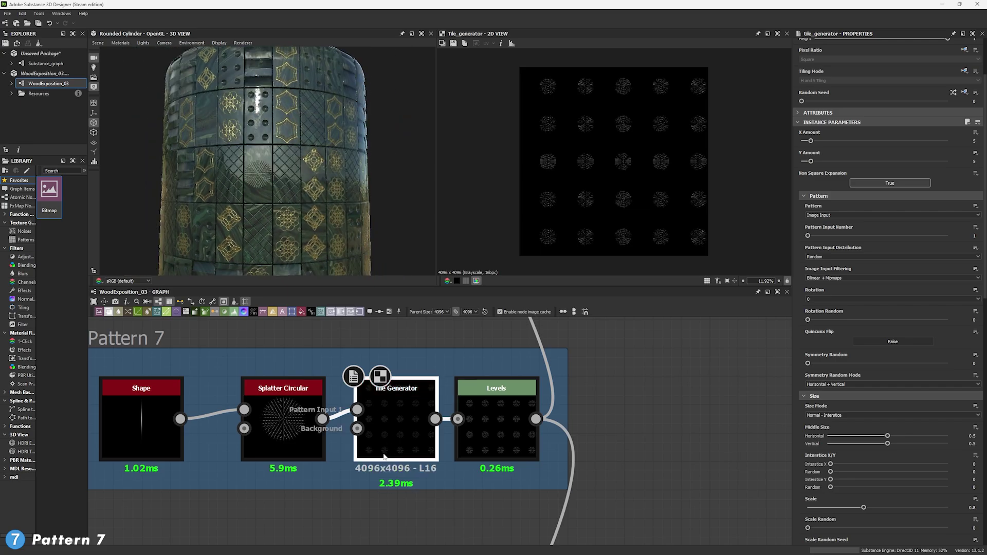
{"action": "left_click_drag", "start_coordinate": [302, 183], "coordinate": [288, 179]}
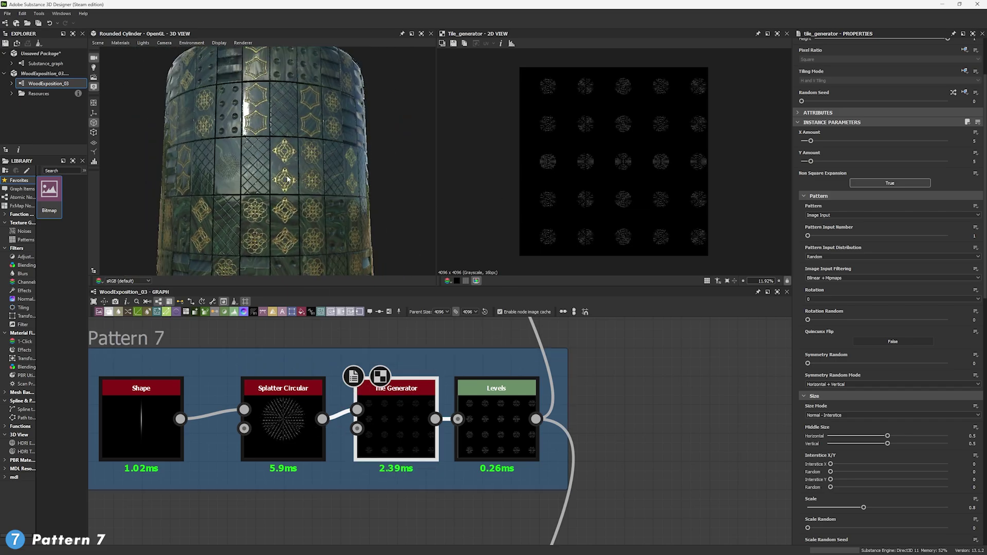
{"action": "scroll", "coordinate": [291, 160], "scroll_direction": "up", "scroll_amount": 3}
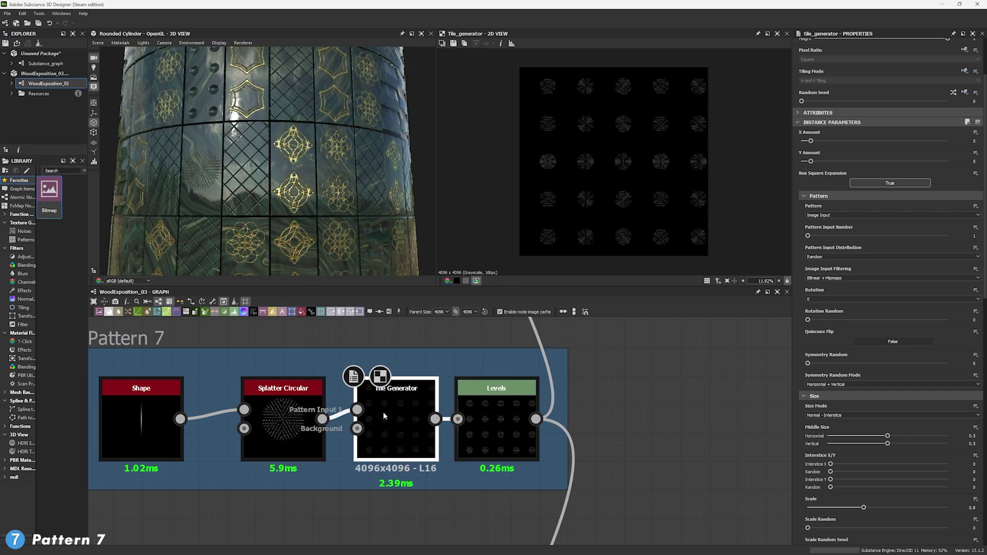
{"action": "left_click_drag", "start_coordinate": [174, 167], "coordinate": [264, 166]}
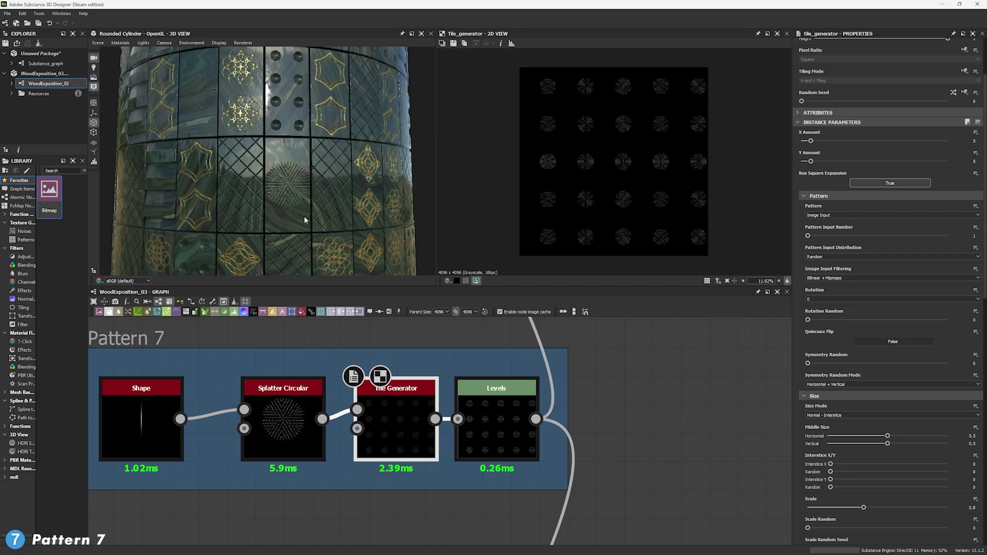
Check the Scale and the Global Offset X of Pattern 7's Tile Generator
{"action": "scroll", "coordinate": [790, 386], "scroll_direction": "down", "scroll_amount": 1}
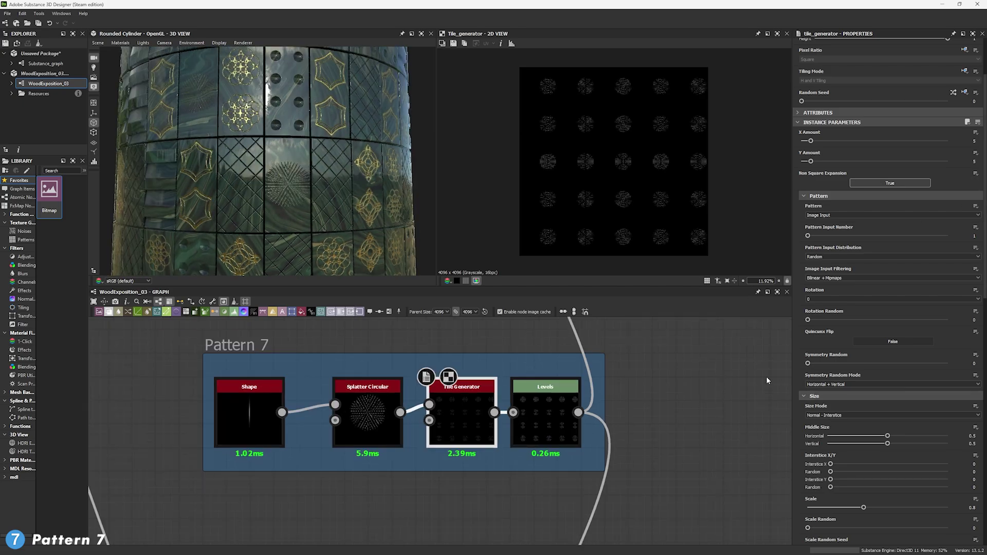
{"action": "scroll", "coordinate": [819, 253], "scroll_direction": "down", "scroll_amount": 1}
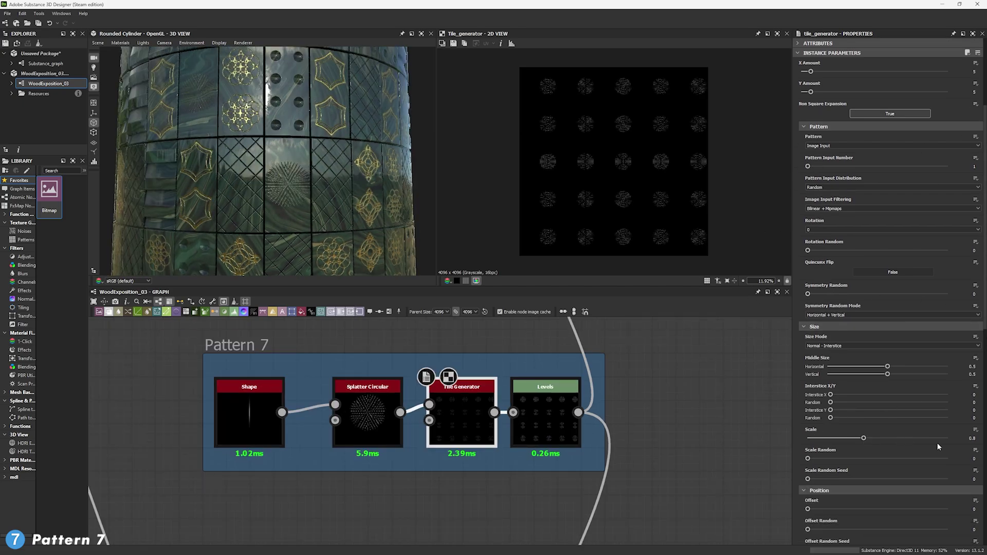
{"action": "scroll", "coordinate": [839, 410], "scroll_direction": "down", "scroll_amount": 6}
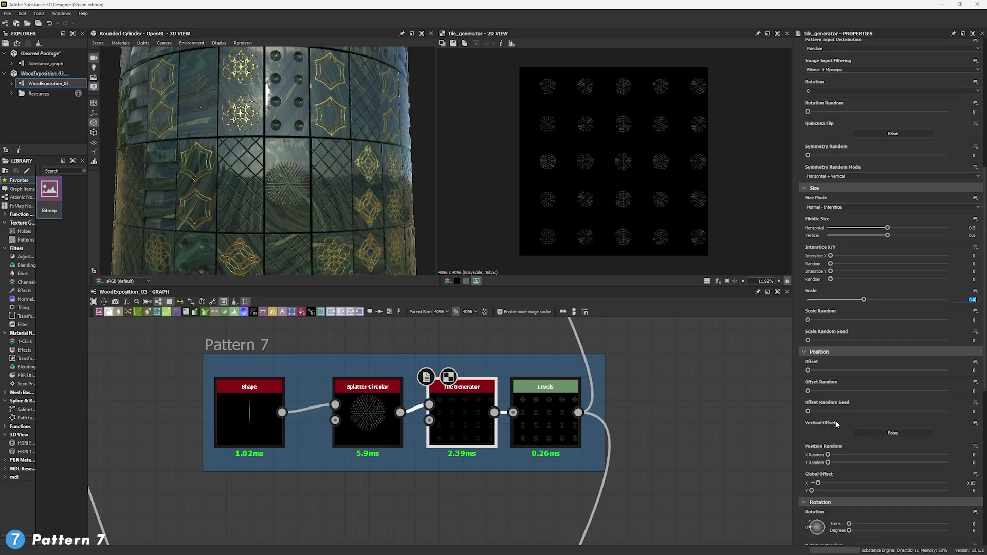
{"action": "left_click", "coordinate": [969, 344]}
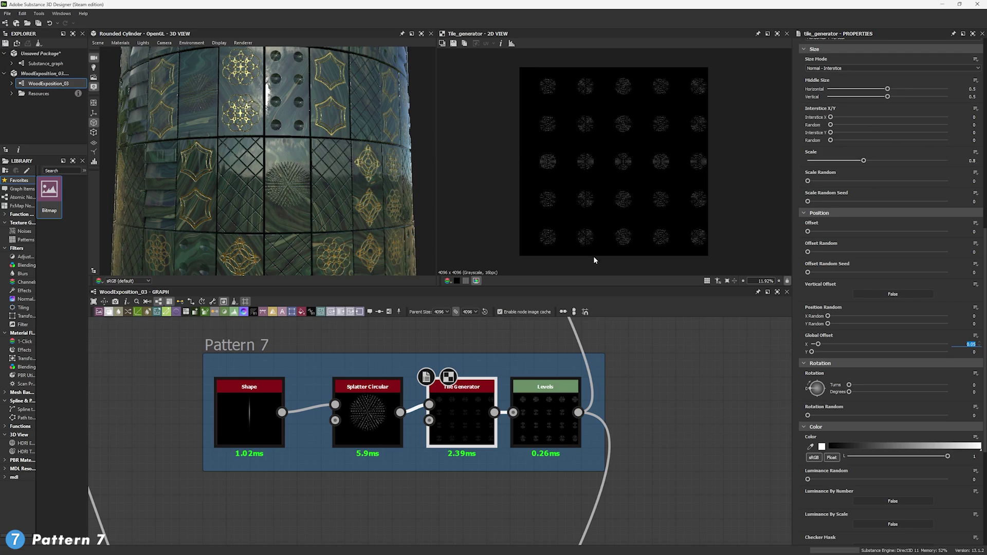
Inspect the radial ornament's placement within its tile on the cylinder, up close and among the neighbouring tiles
{"action": "scroll", "coordinate": [286, 206], "scroll_direction": "up", "scroll_amount": 5}
{"action": "scroll", "coordinate": [282, 206], "scroll_direction": "up", "scroll_amount": 2}
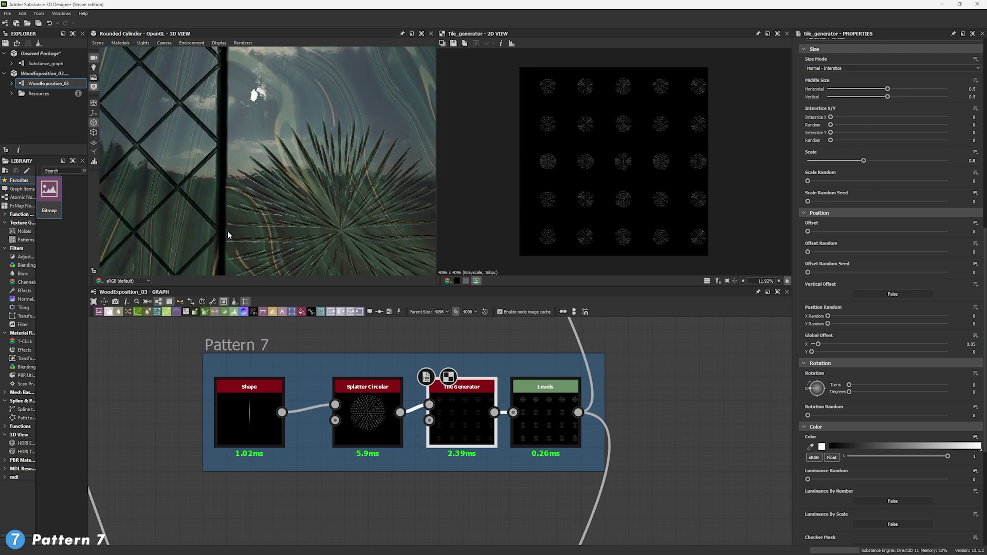
{"action": "scroll", "coordinate": [314, 226], "scroll_direction": "down", "scroll_amount": 8}
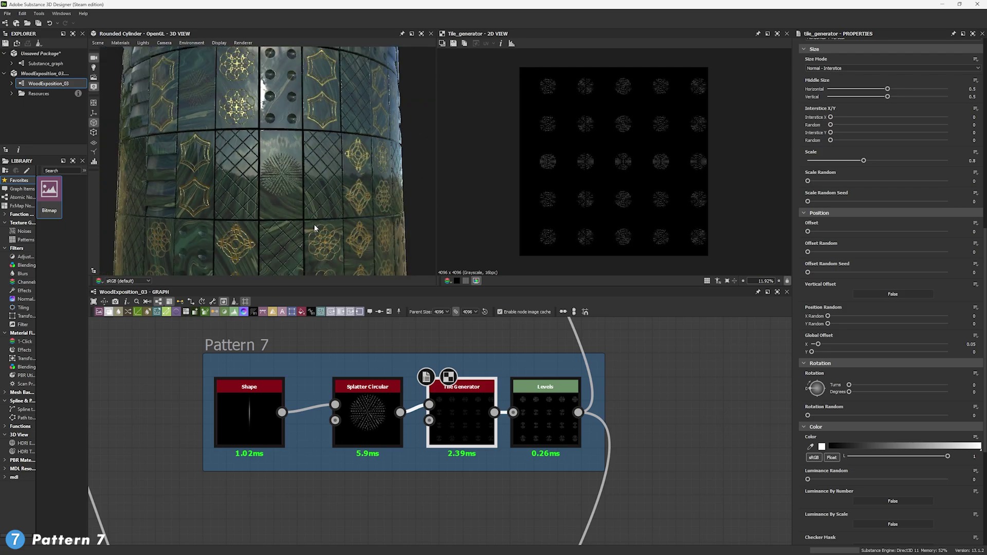
Display Pattern 7's Levels output on one enlarged radial ornament and check its level values in numeric form
{"action": "middle_click_drag", "start_coordinate": [624, 344], "coordinate": [600, 350]}
{"action": "scroll", "coordinate": [636, 100], "scroll_direction": "up", "scroll_amount": 16}
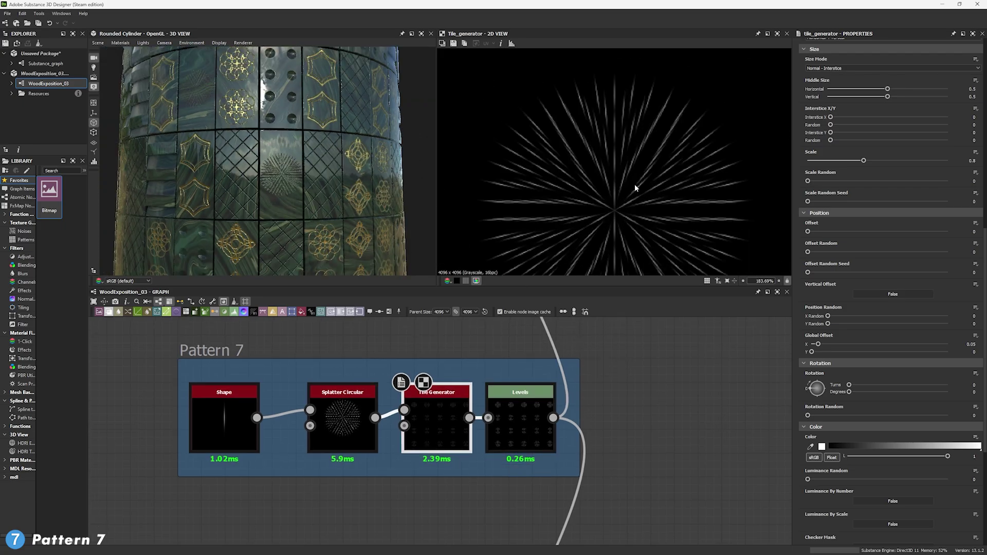
{"action": "left_click", "coordinate": [520, 424]}
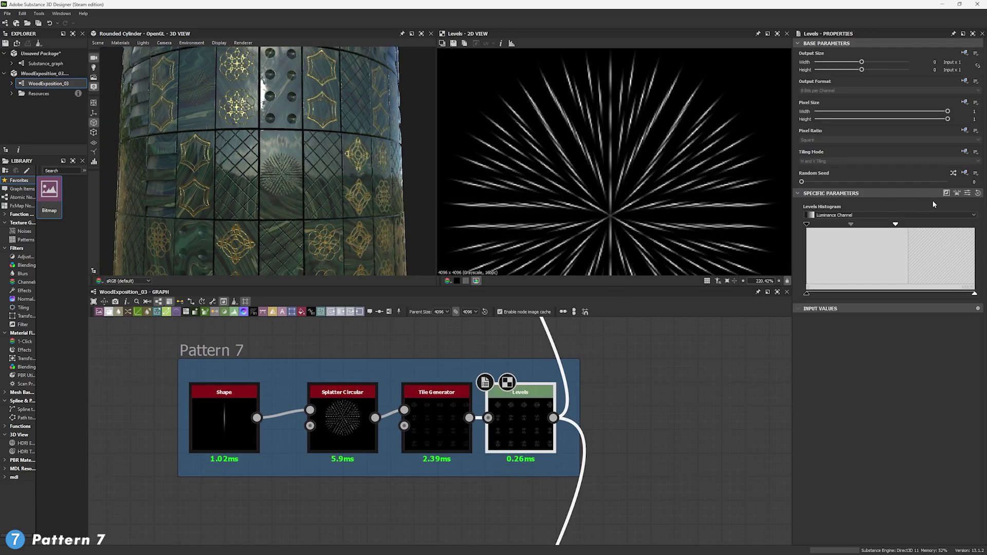
{"action": "left_click", "coordinate": [966, 193]}
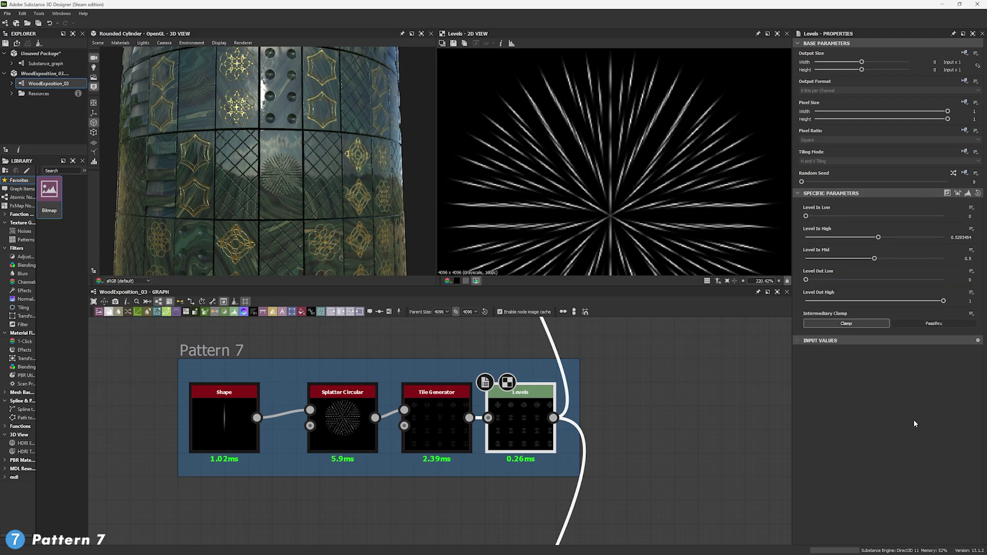
{"action": "left_click", "coordinate": [968, 193]}
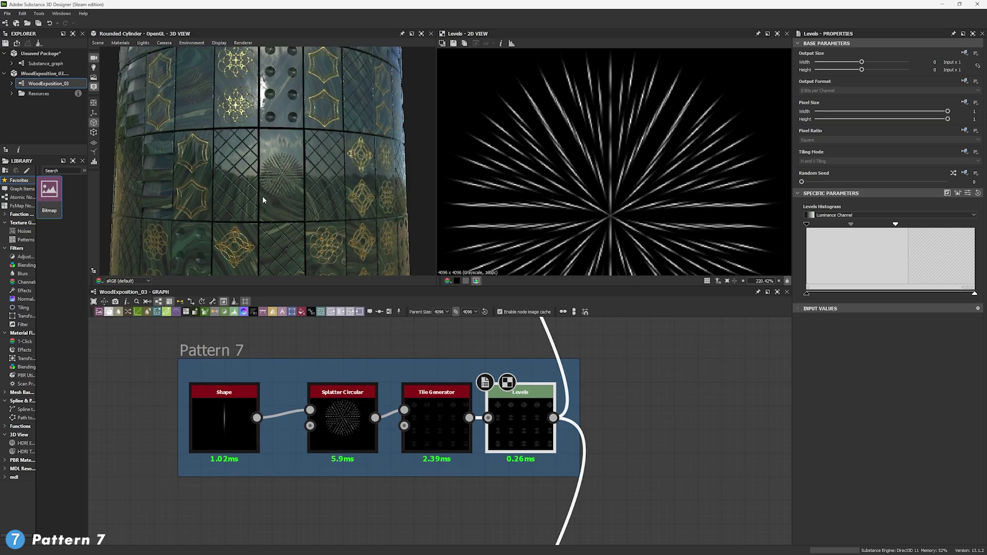
Display the Blend node that subtracts Pattern 7 from the tile heights and examine the engraved radial ornament
{"action": "scroll", "coordinate": [263, 196], "scroll_direction": "up", "scroll_amount": 5}
{"action": "scroll", "coordinate": [448, 375], "scroll_direction": "down", "scroll_amount": 8}
{"action": "double_click", "coordinate": [467, 441]}
{"action": "scroll", "coordinate": [467, 441], "scroll_direction": "up", "scroll_amount": 5}
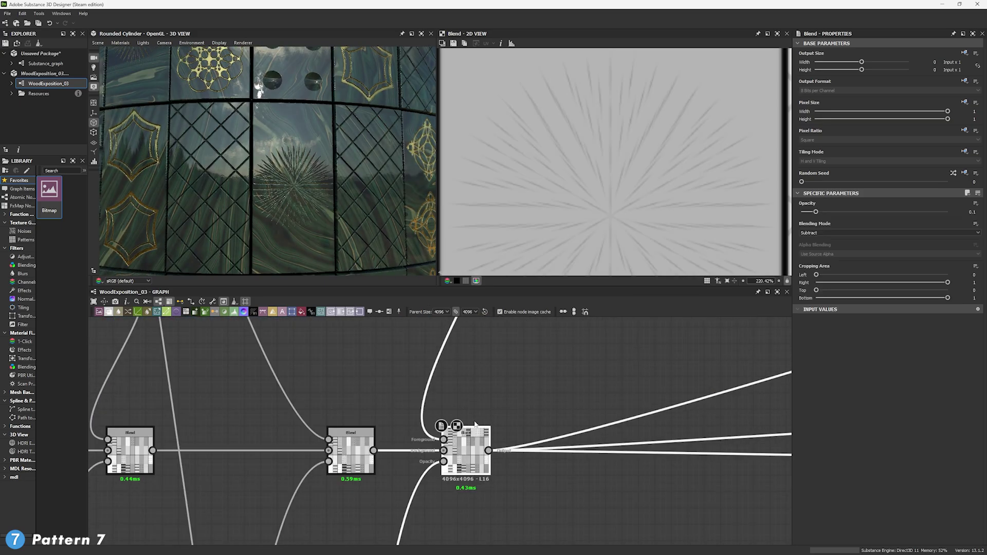
{"action": "scroll", "coordinate": [617, 213], "scroll_direction": "down", "scroll_amount": 5}
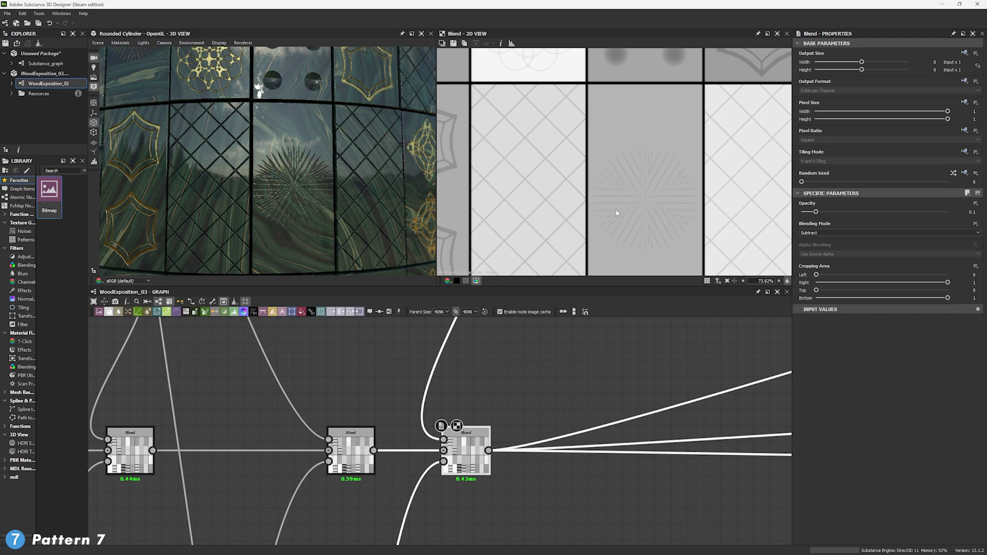
{"action": "scroll", "coordinate": [503, 201], "scroll_direction": "down", "scroll_amount": 6}
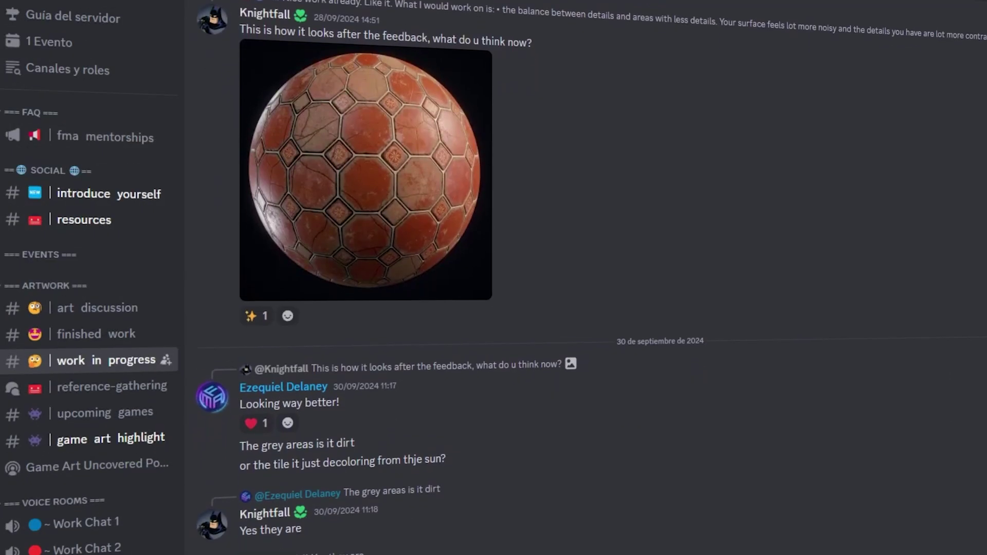
Switch to Discord and read the feedback on the tiled sphere material in the work in progress channel
{"action": "scroll", "coordinate": [586, 278], "scroll_direction": "down", "scroll_amount": 1}
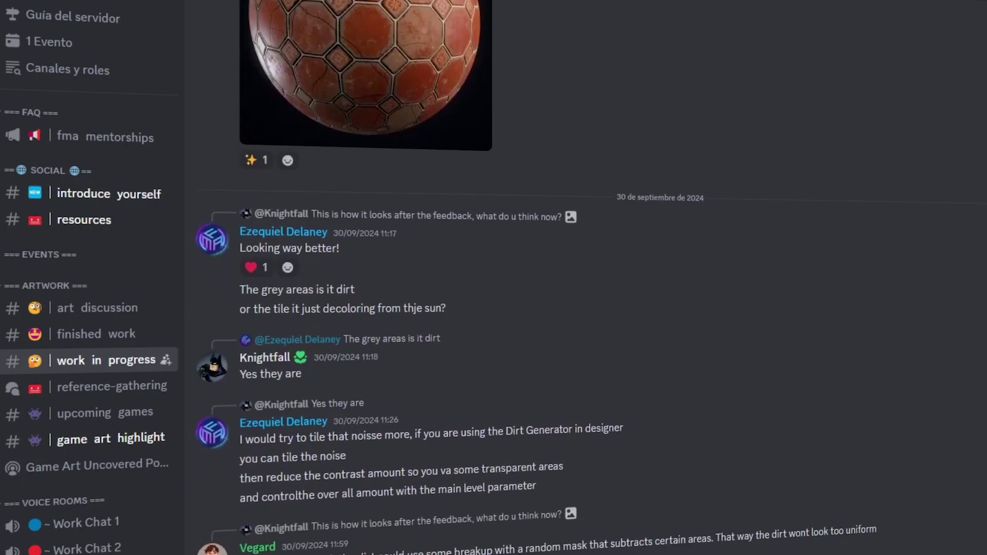
{"action": "scroll", "coordinate": [586, 277], "scroll_direction": "down", "scroll_amount": 6}
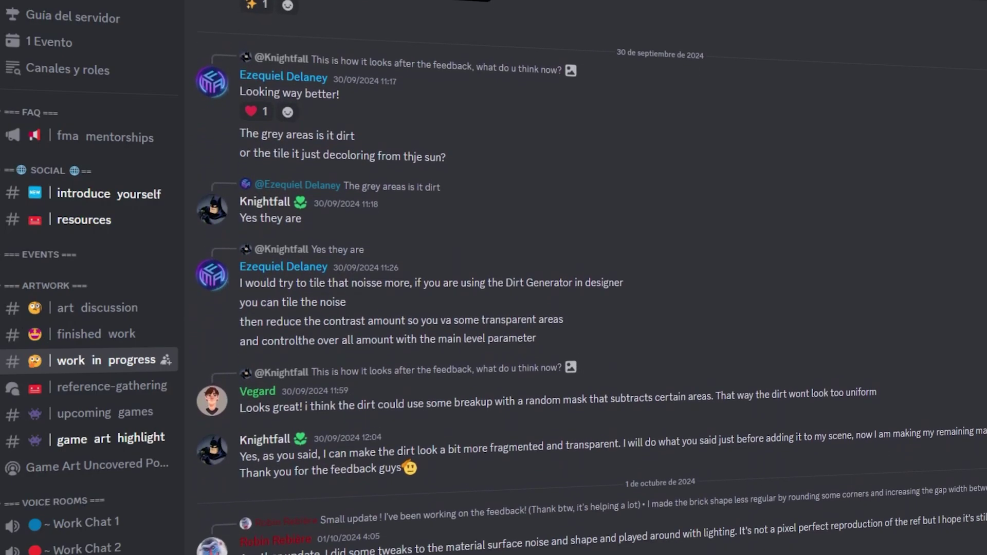